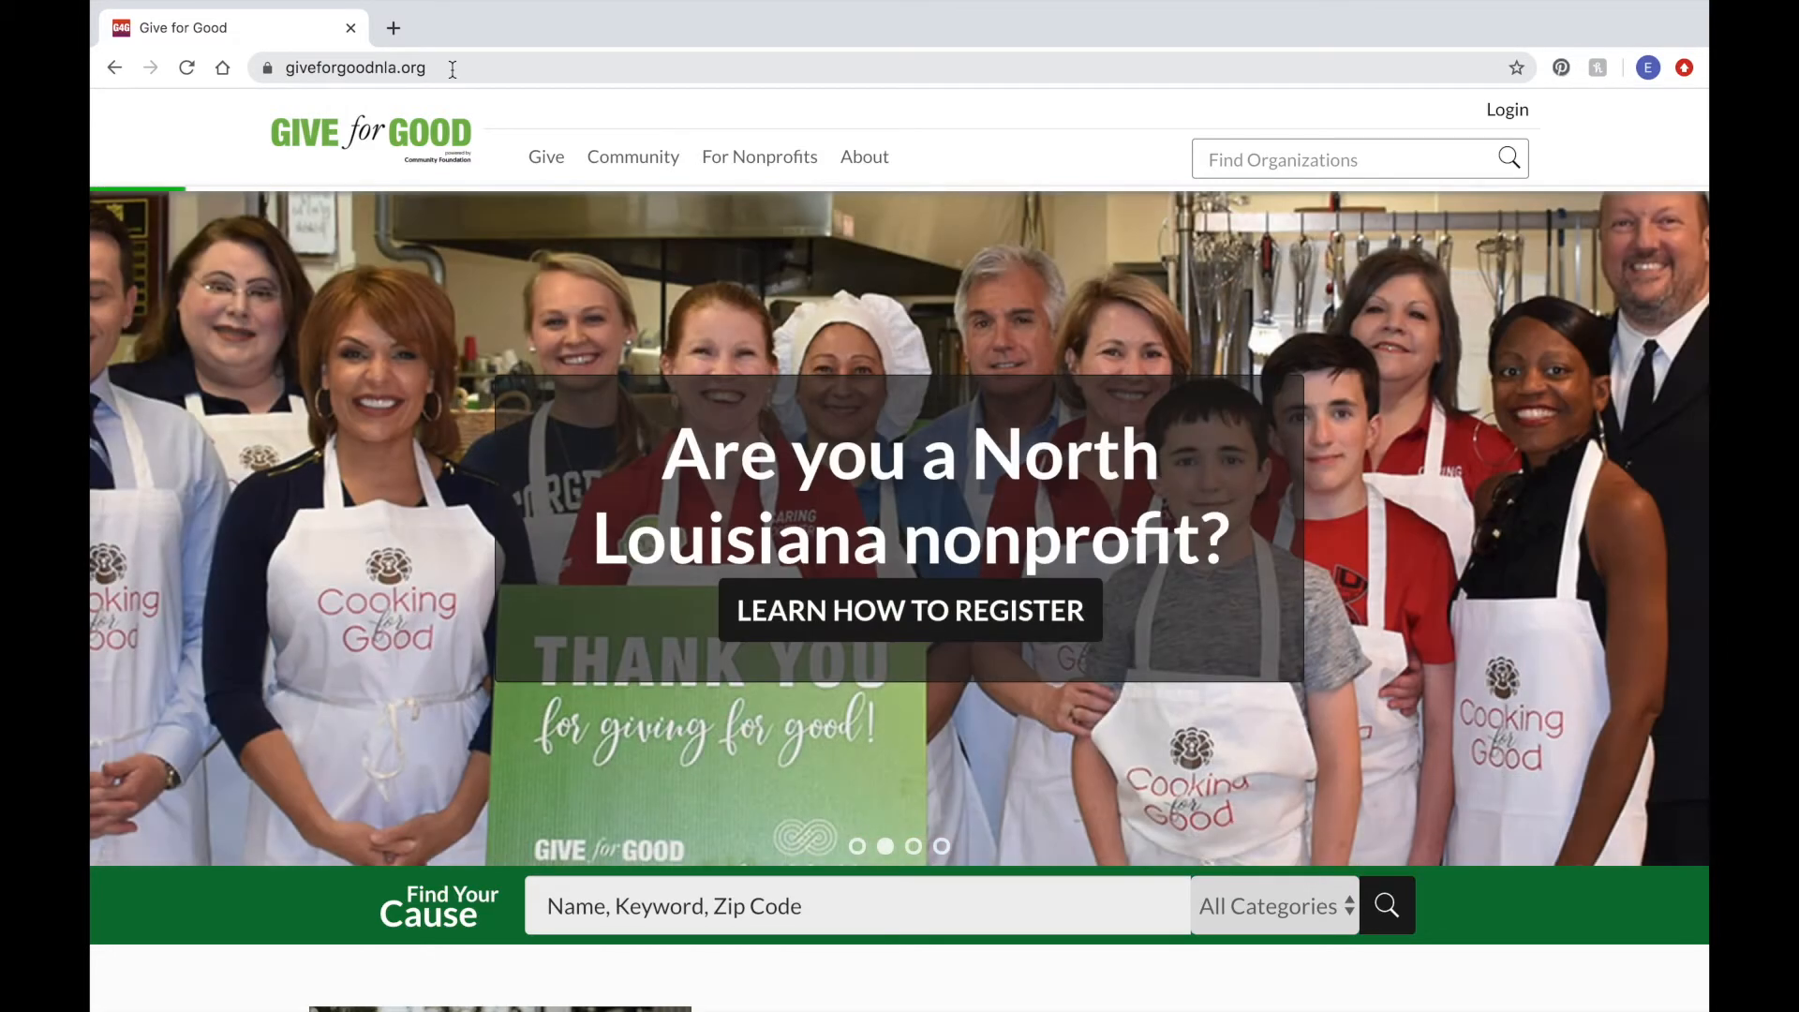
- Look through the Give for Good home page down to the section for resending donation receipts
mouse_move(762, 139)
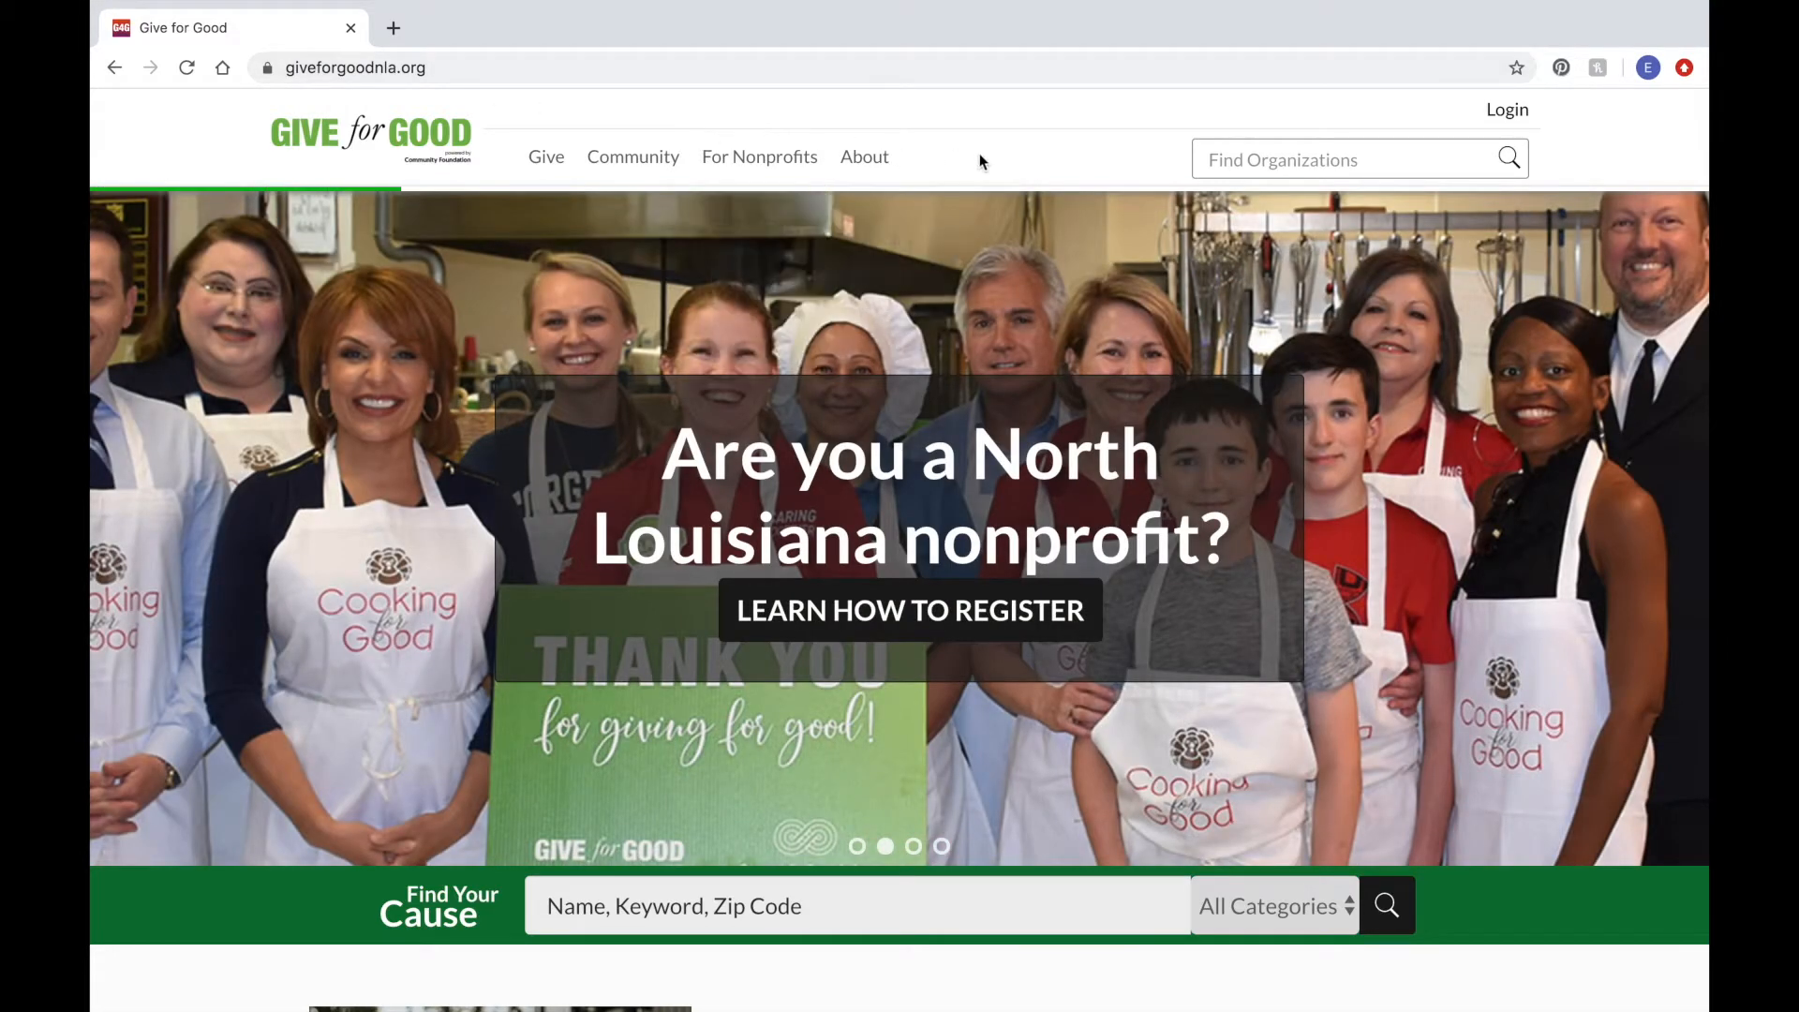
scroll(1003, 154, down, 10)
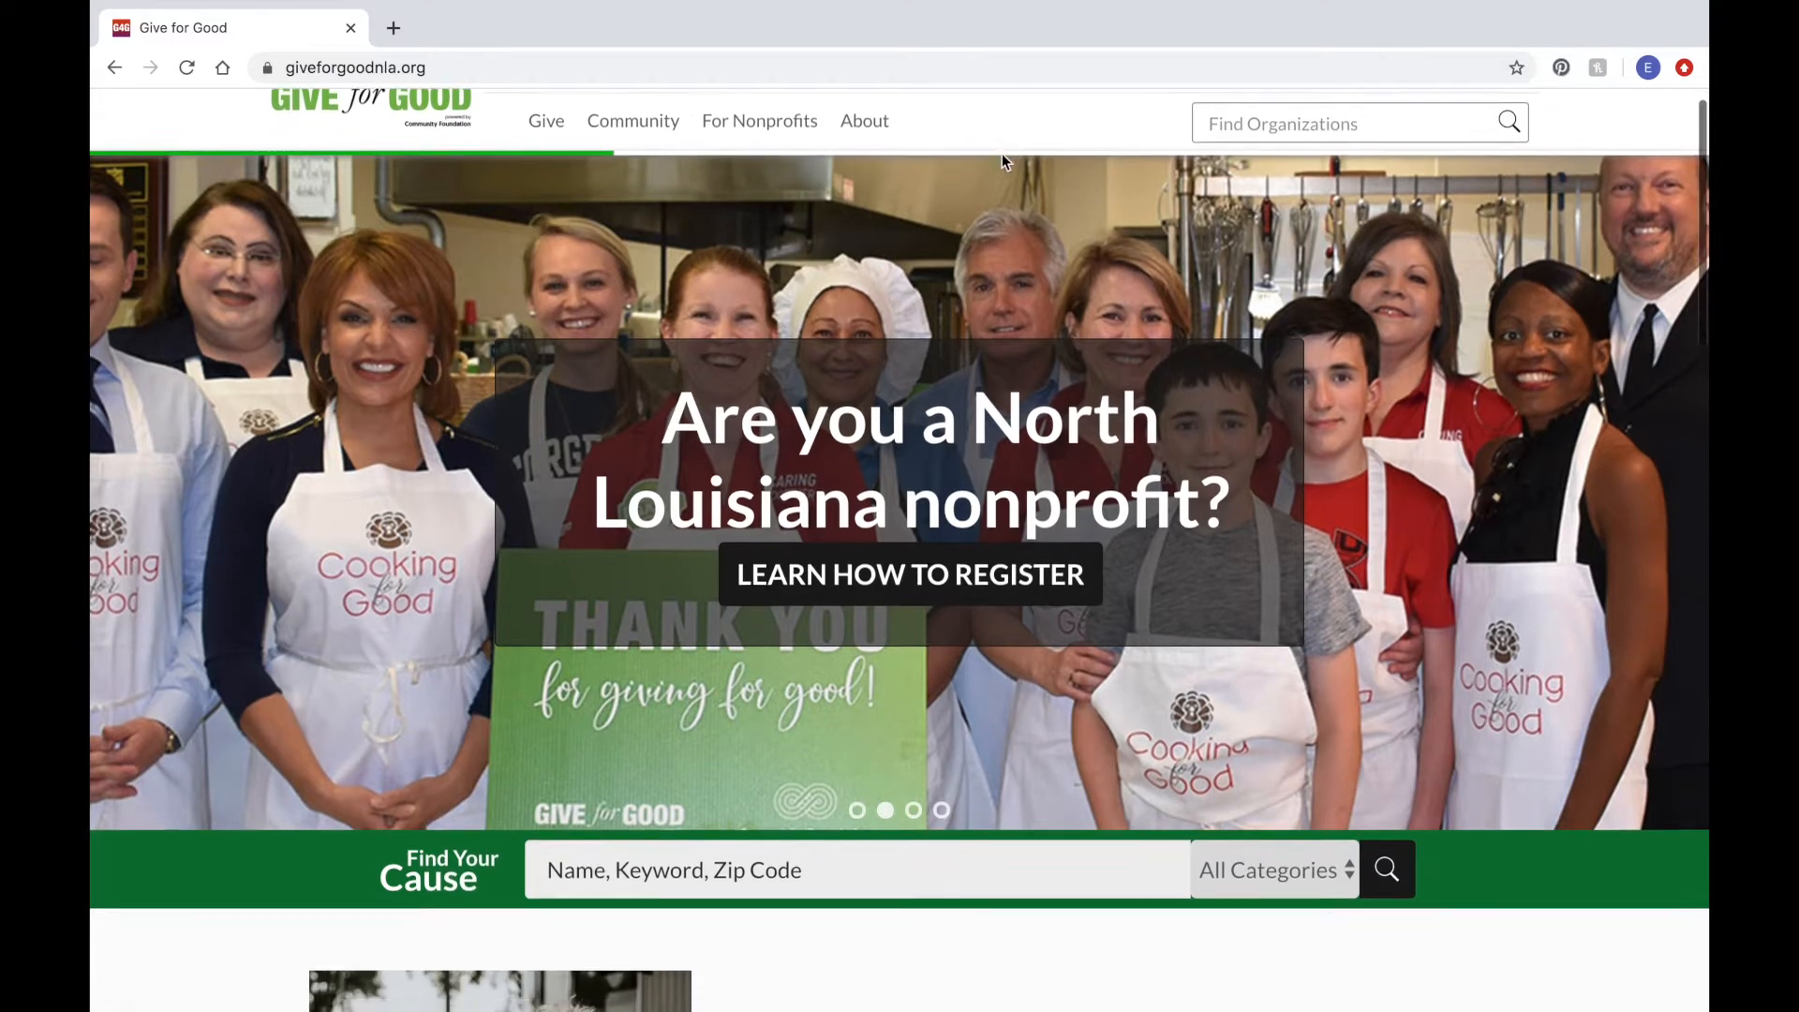
scroll(1003, 154, down, 10)
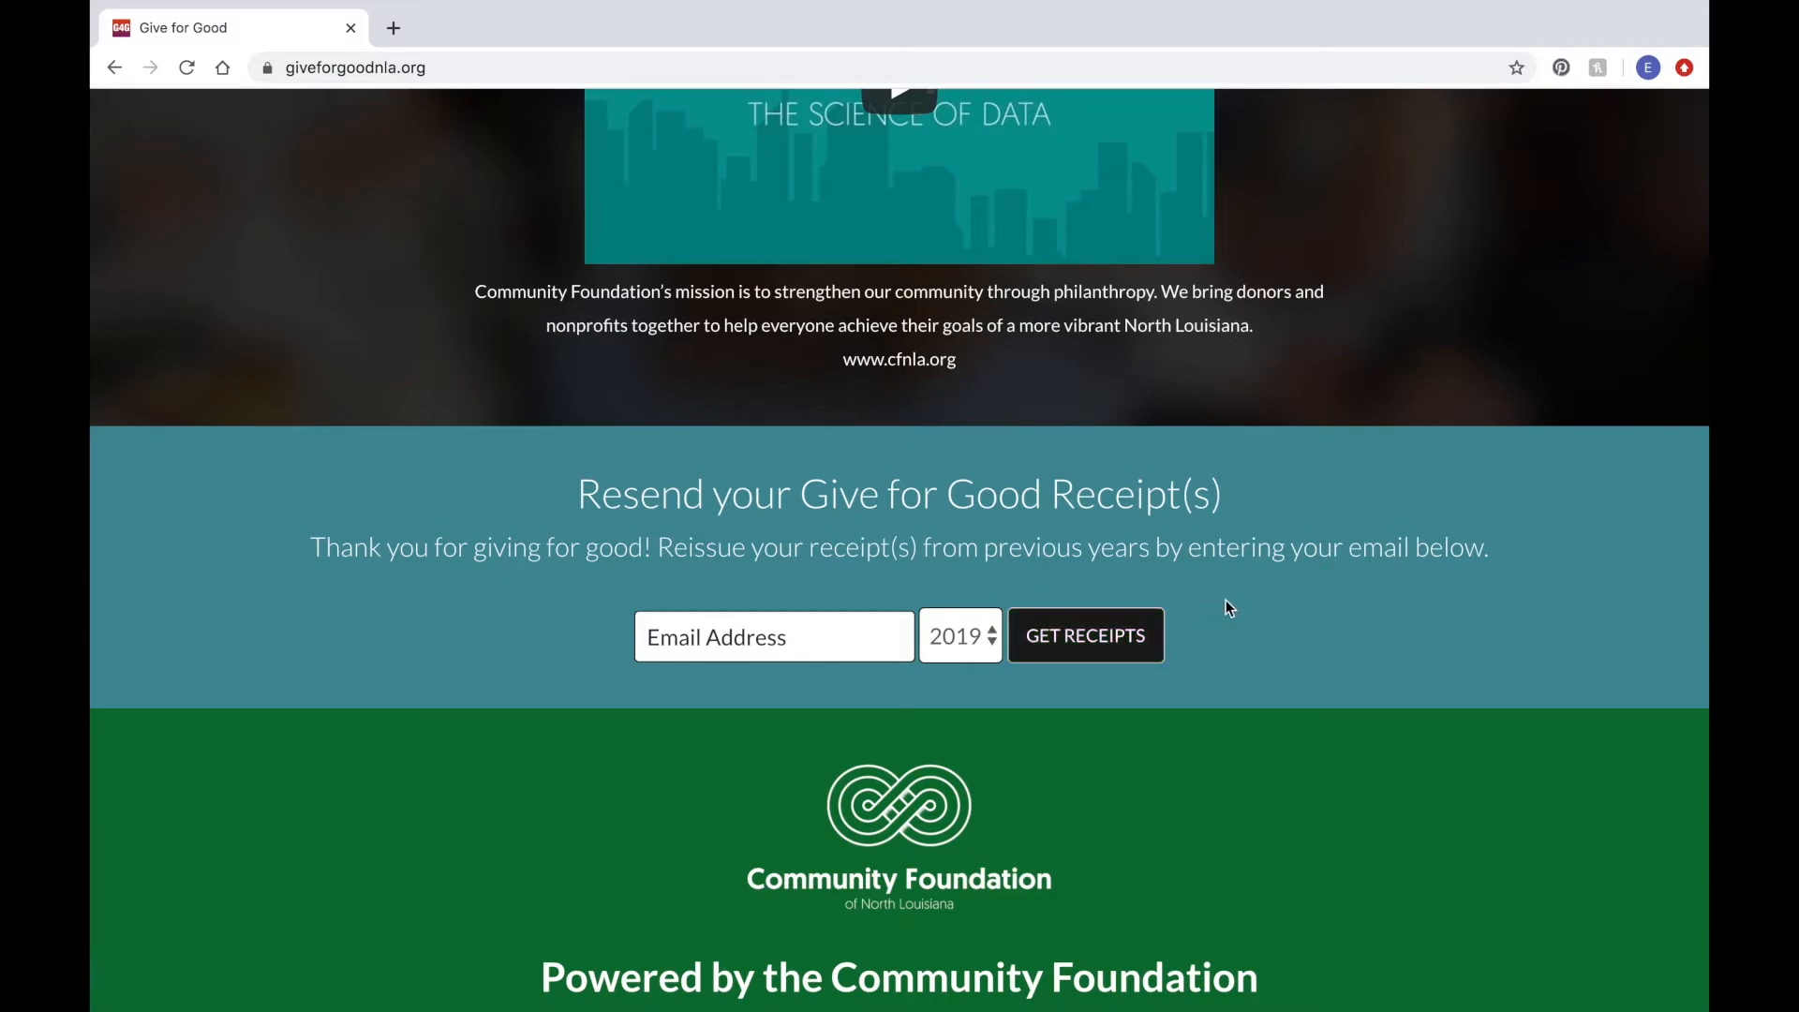
scroll(1226, 602, up, 20)
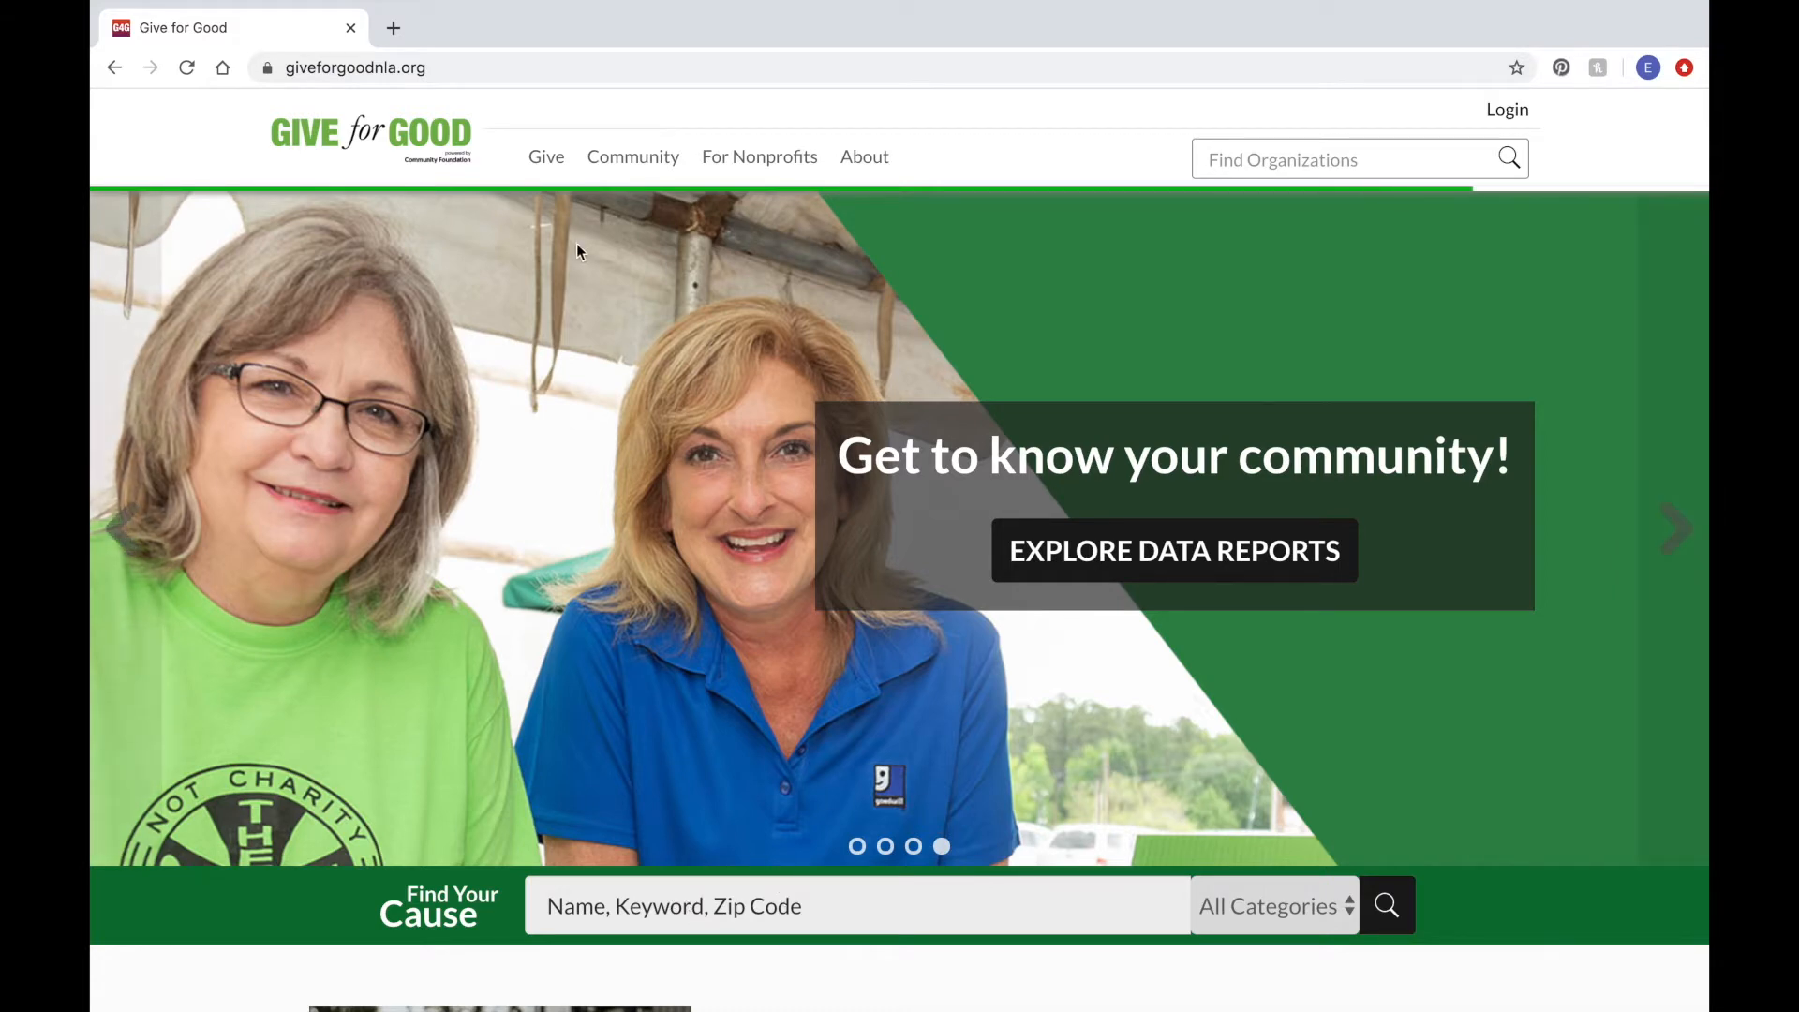
- Open the nonprofit directory and switch its listing to fundraising campaigns
mouse_move(542, 169)
click(548, 216)
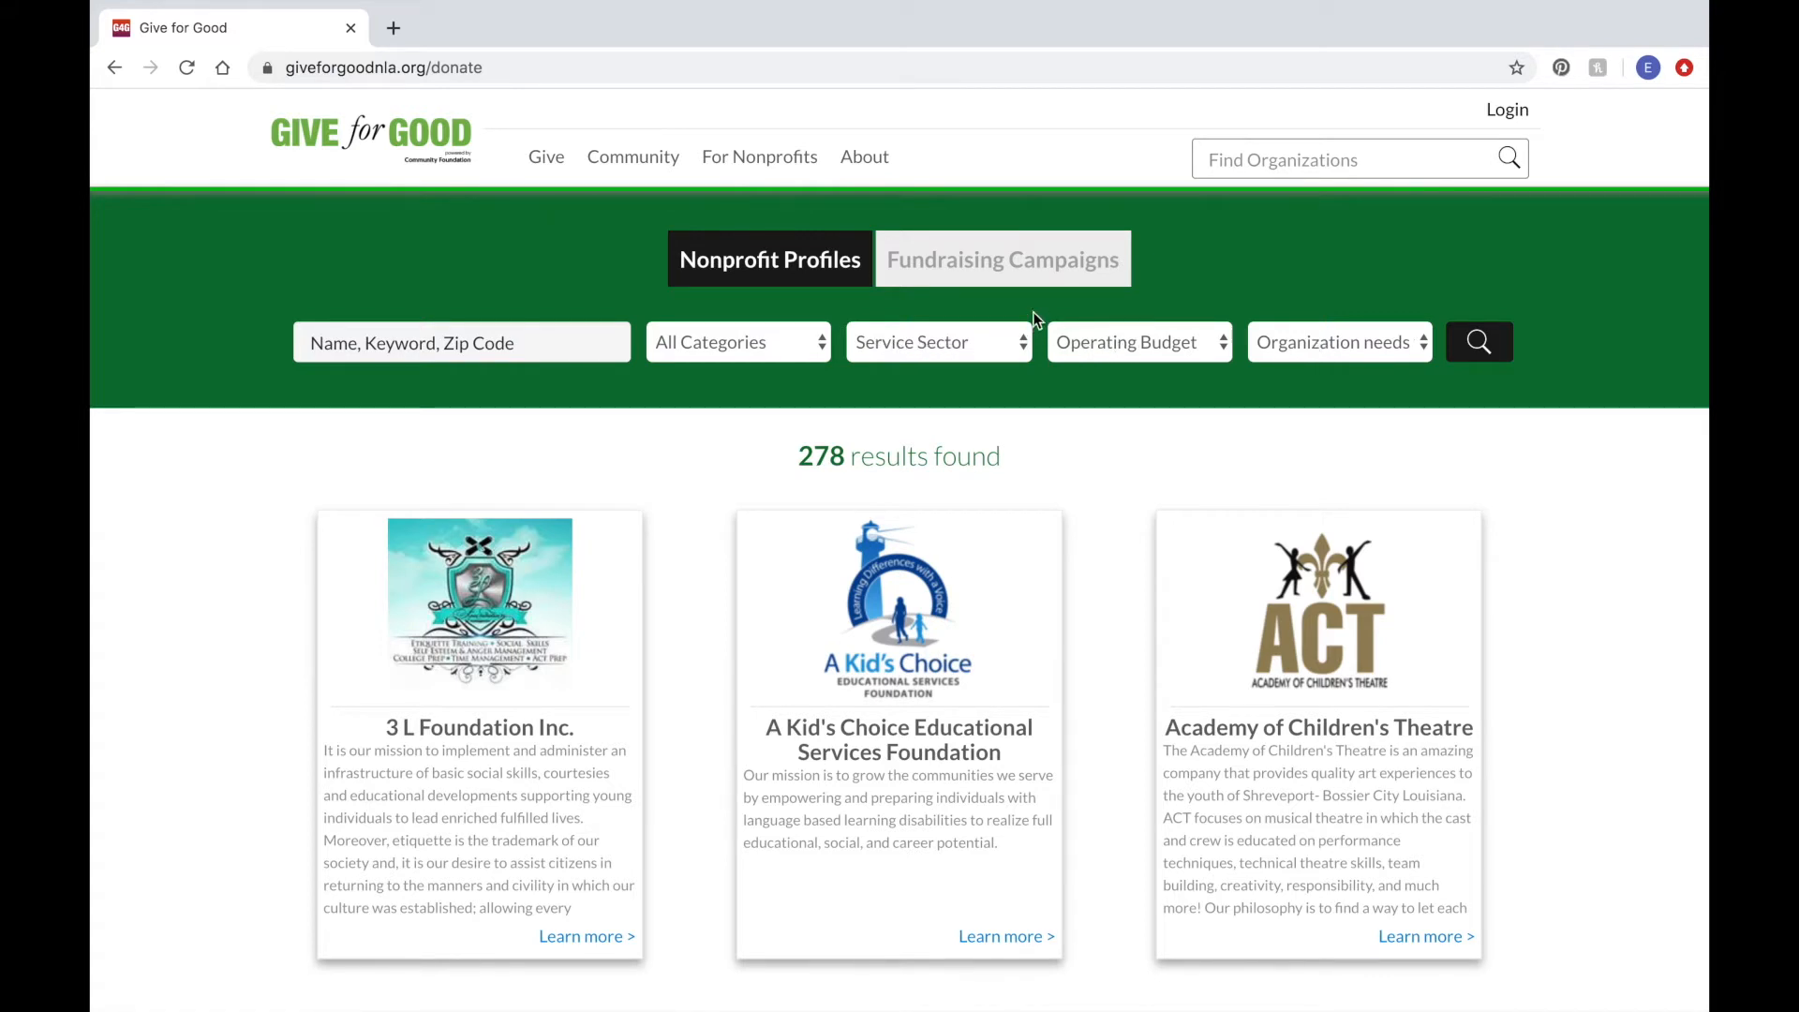
click(1031, 279)
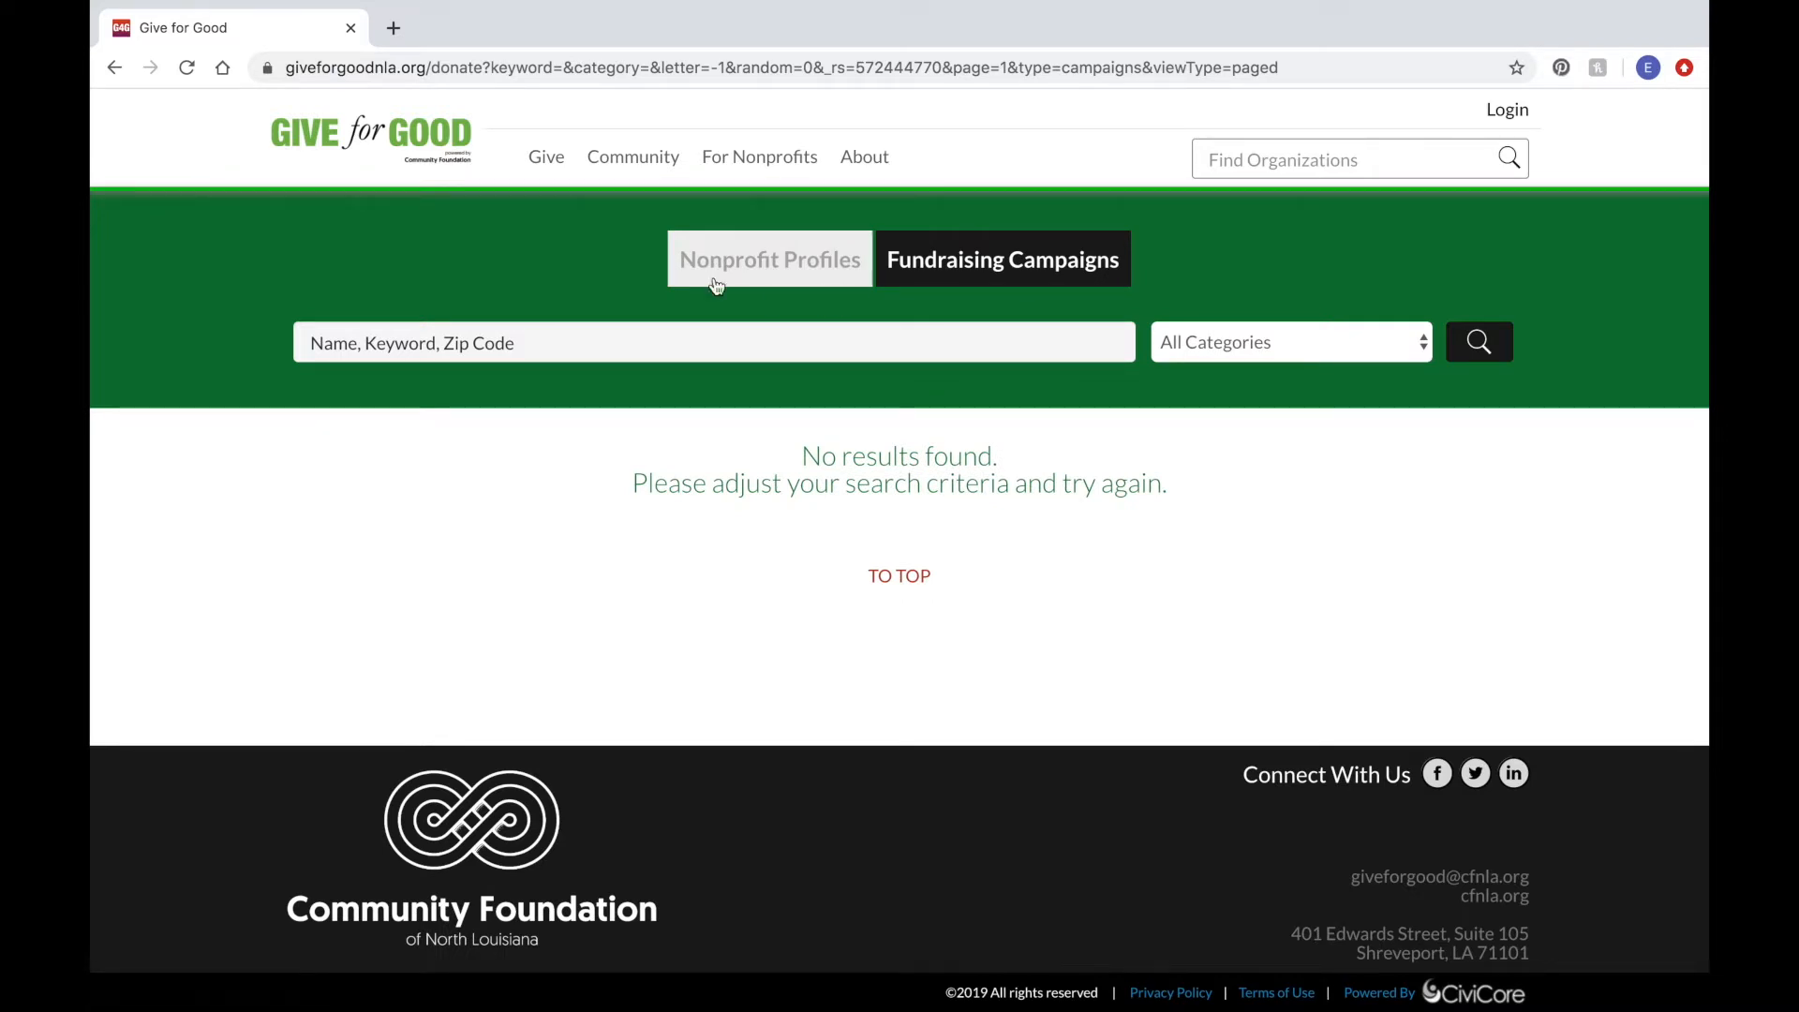
mouse_move(547, 164)
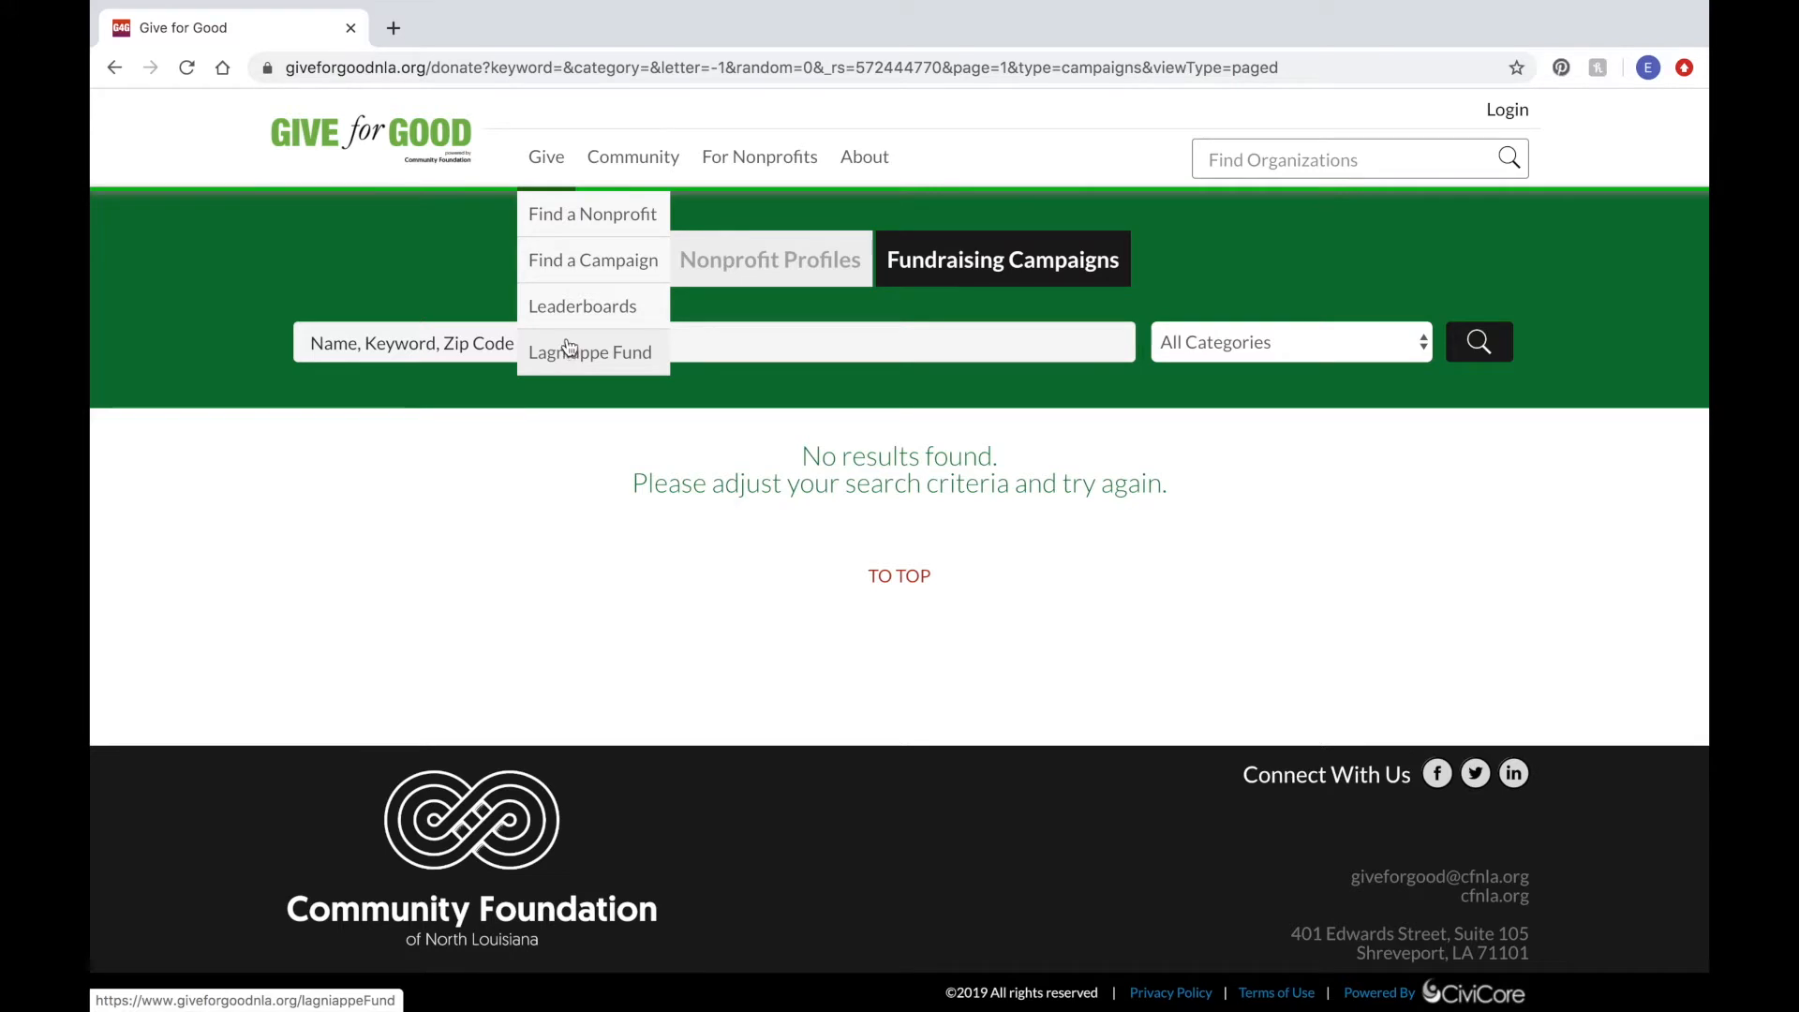
- Open the Community Data page and look over its data reports and the guidance on Form 990s
mouse_move(635, 150)
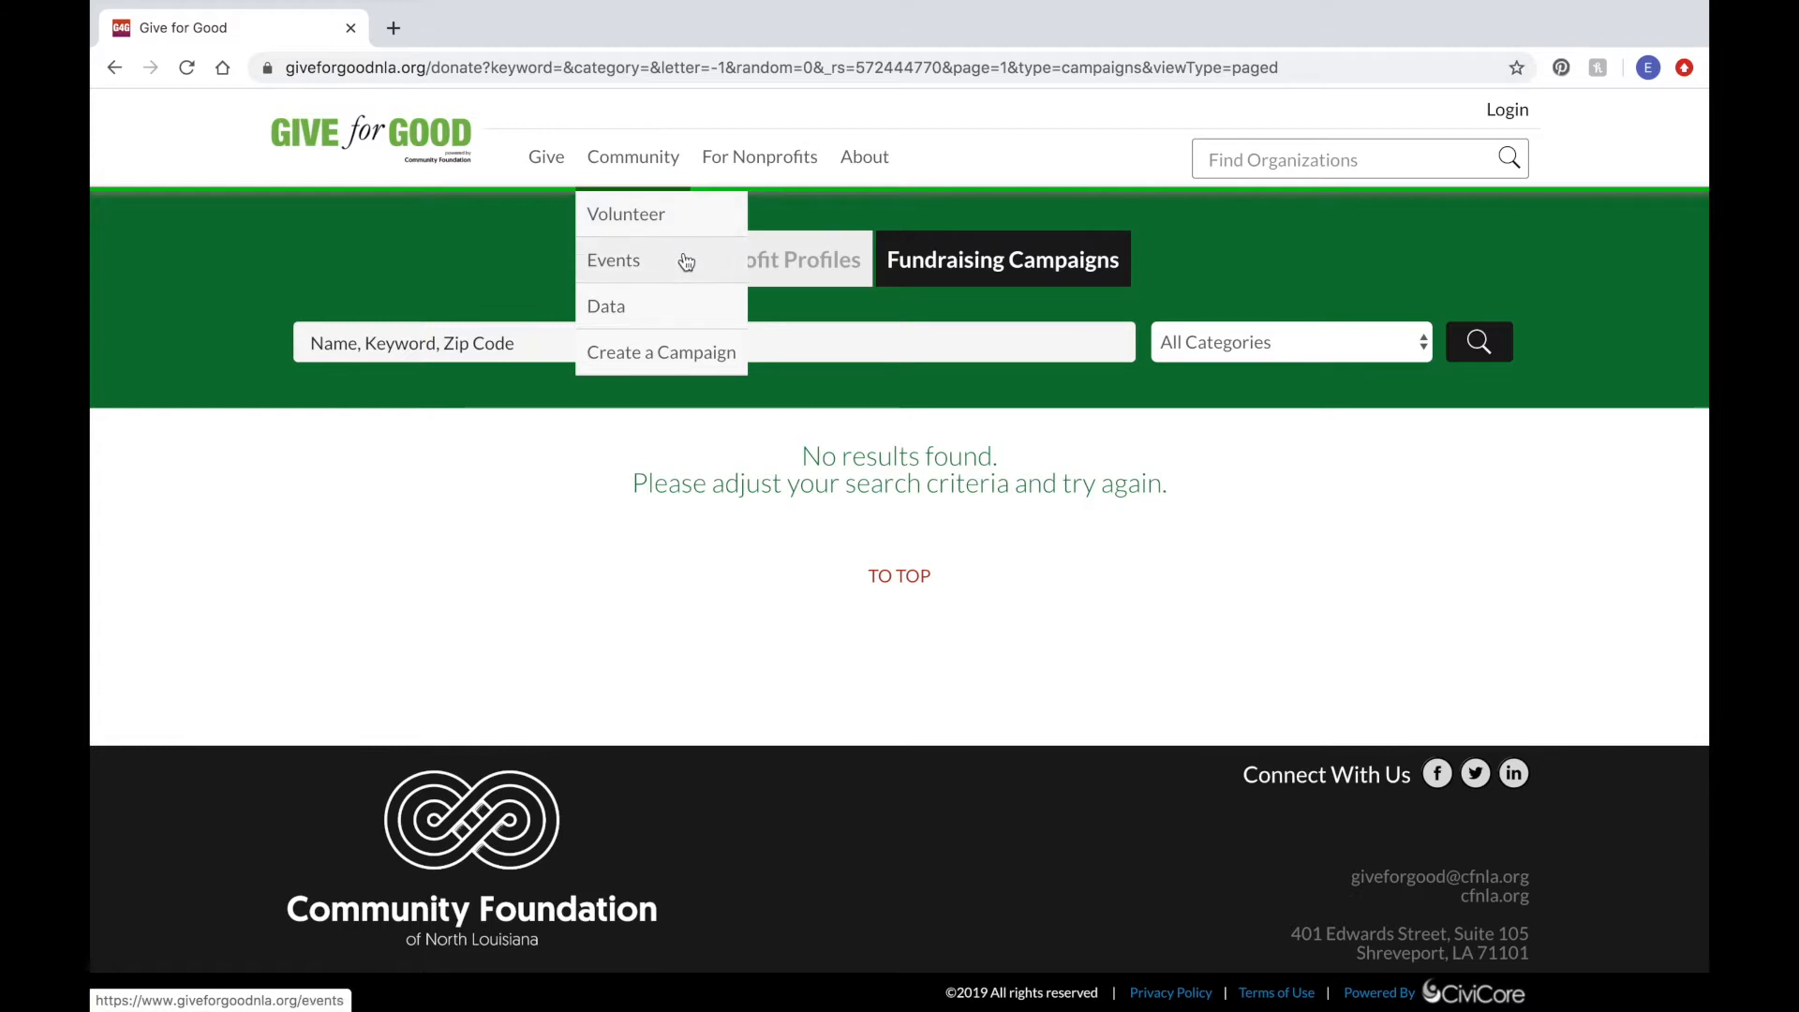
click(675, 303)
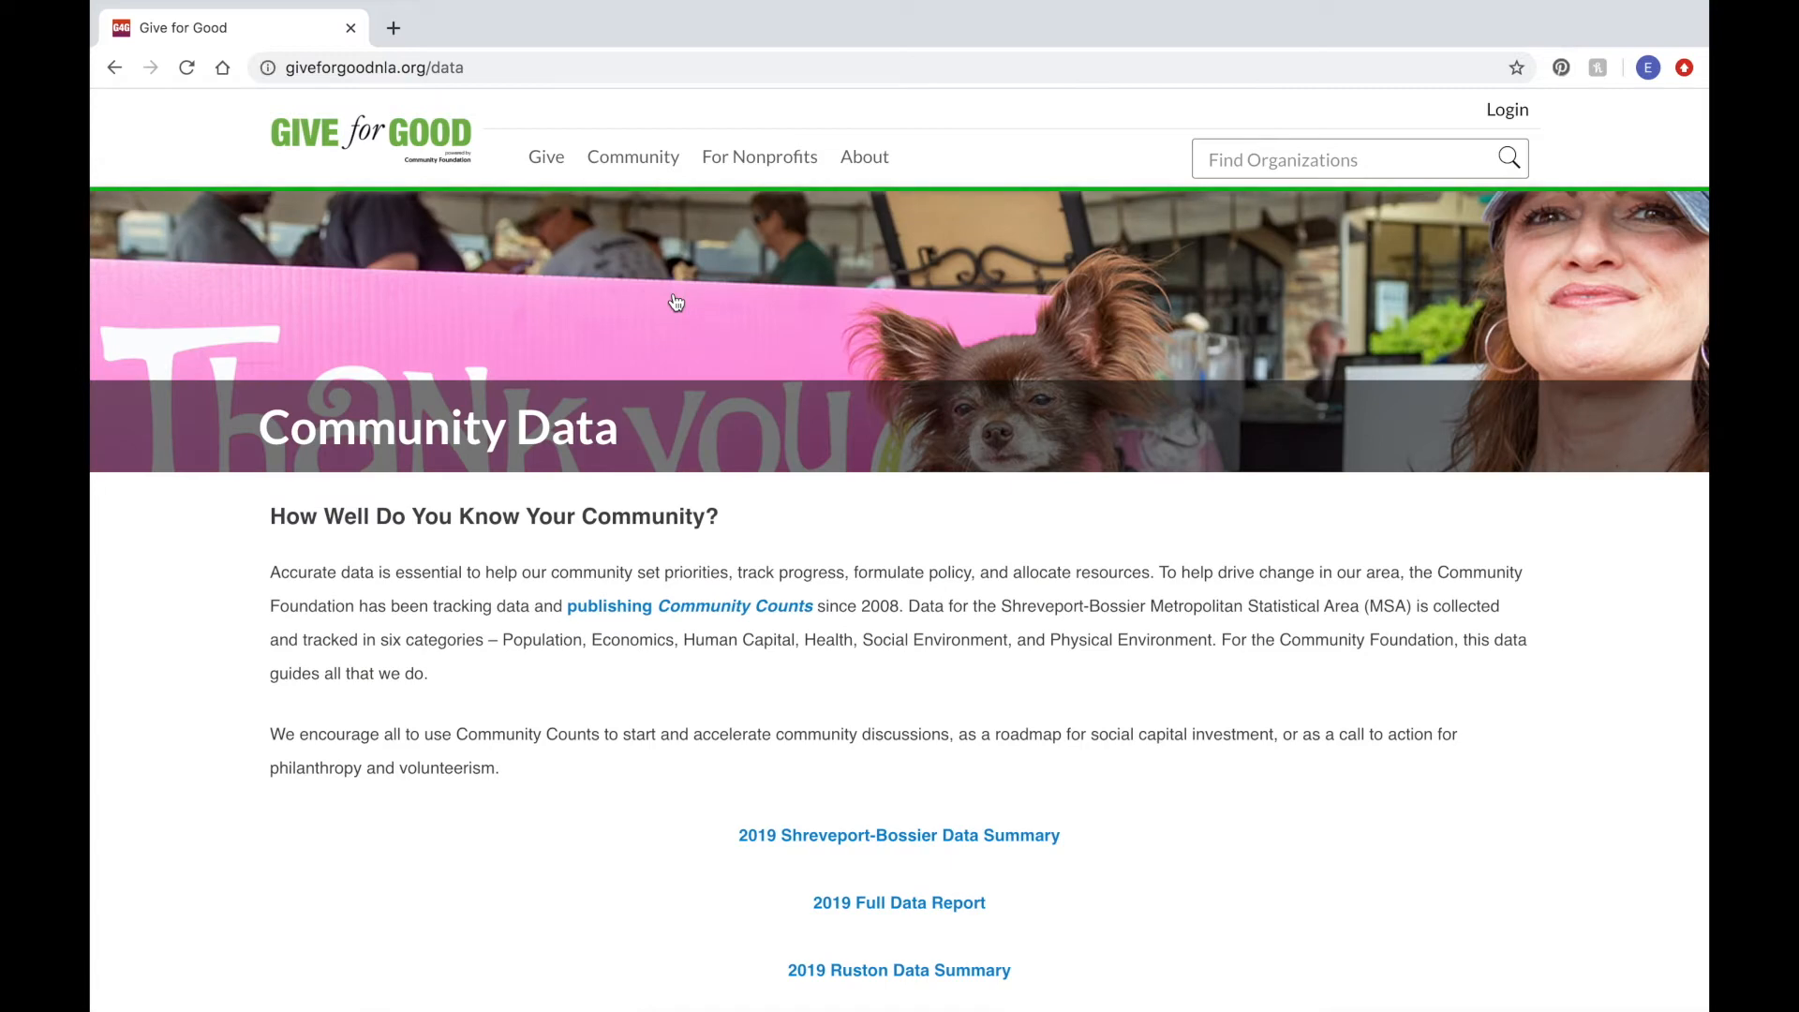
scroll(1151, 560, down, 8)
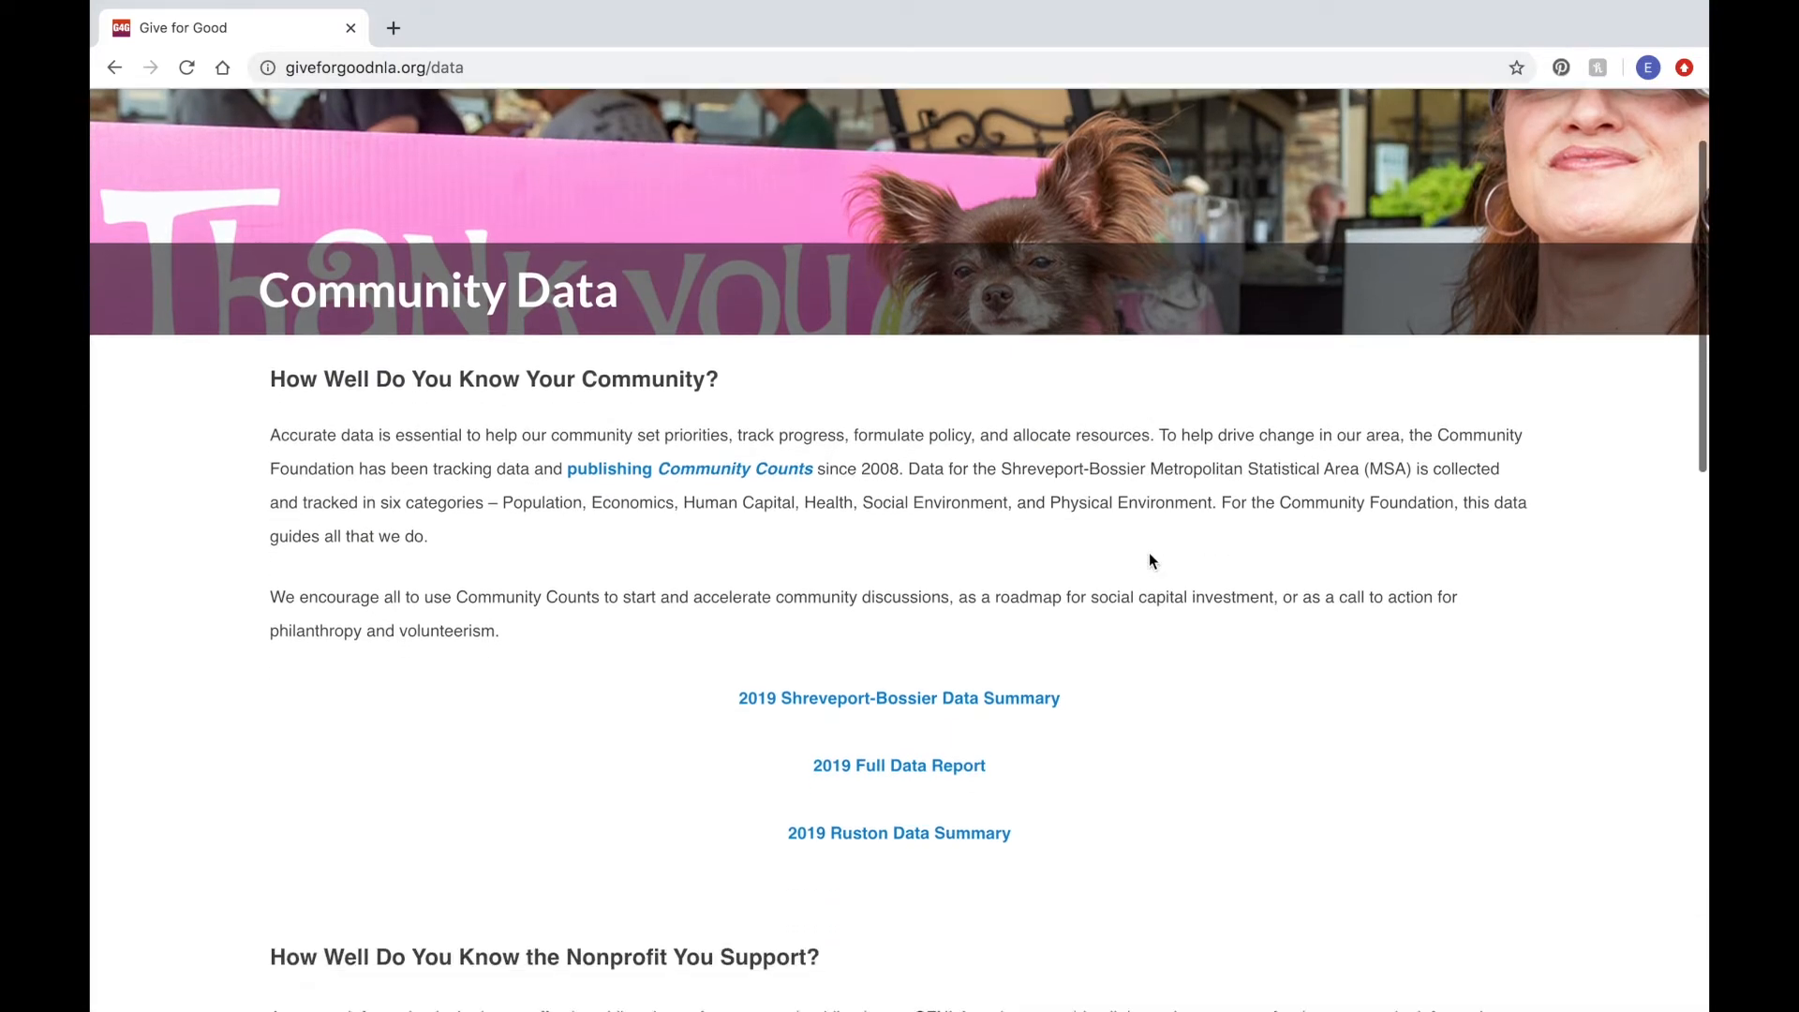
scroll(1151, 559, down, 5)
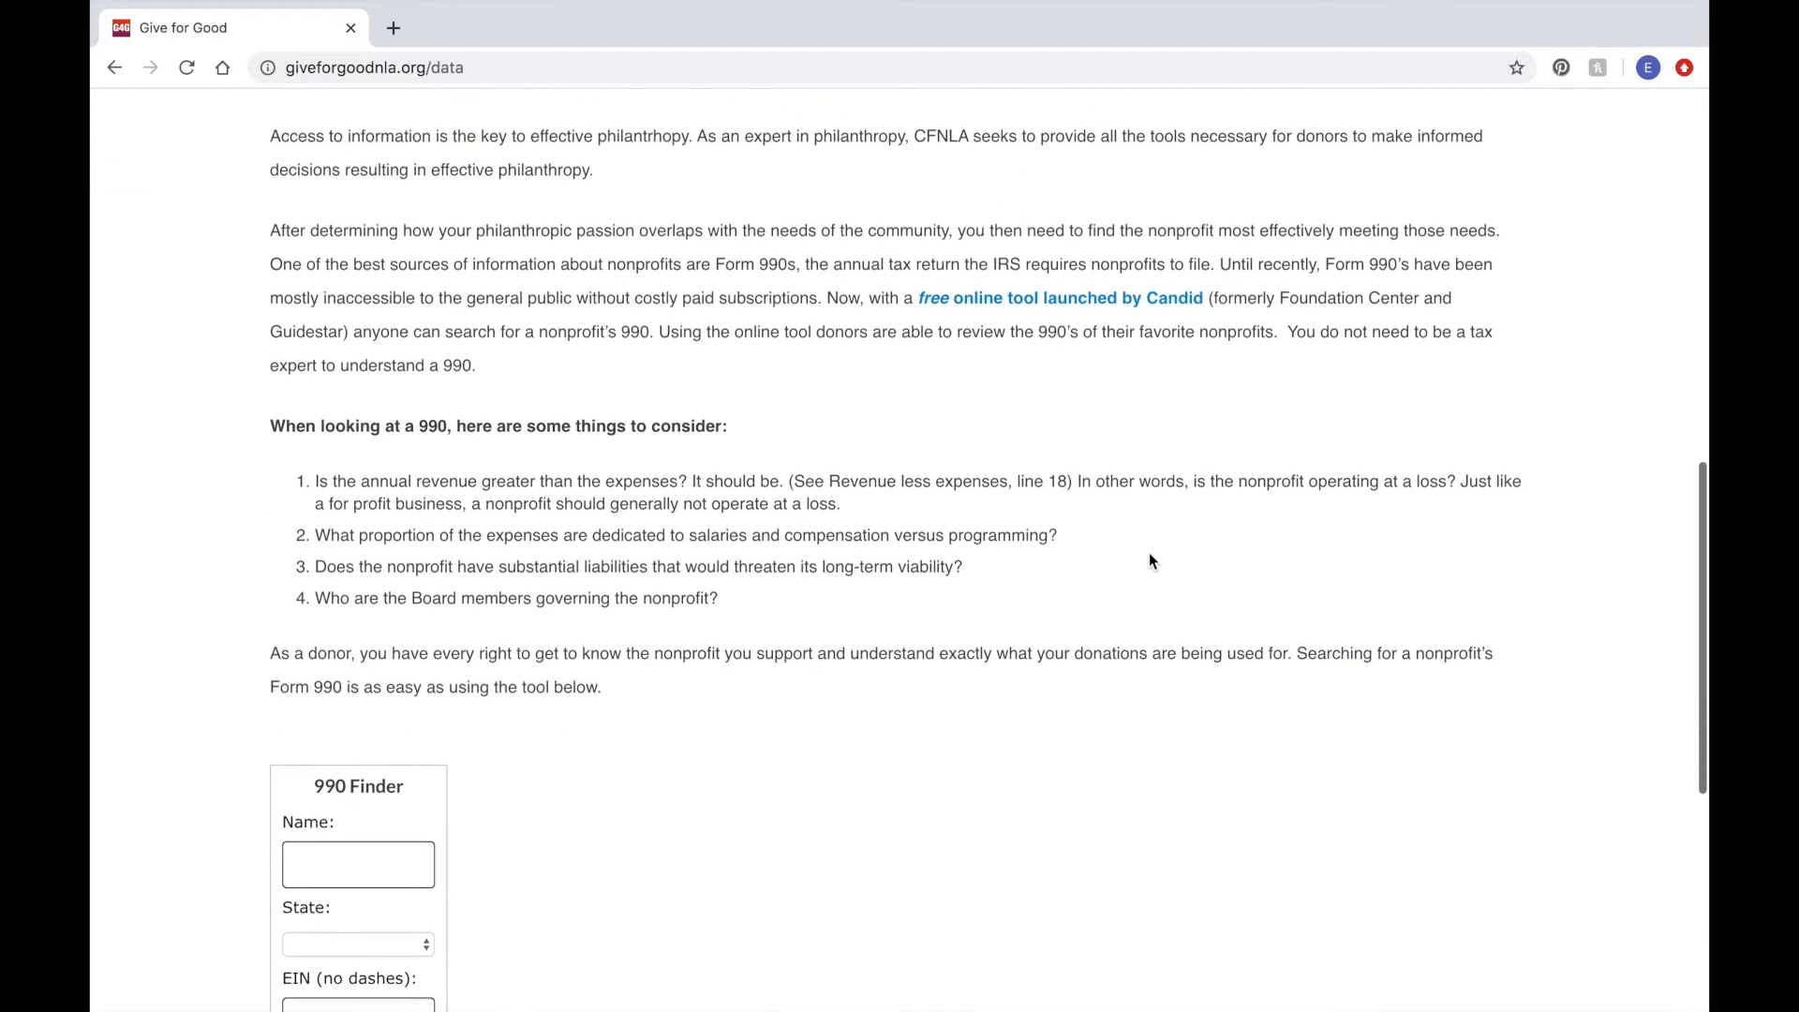
scroll(1151, 559, up, 12)
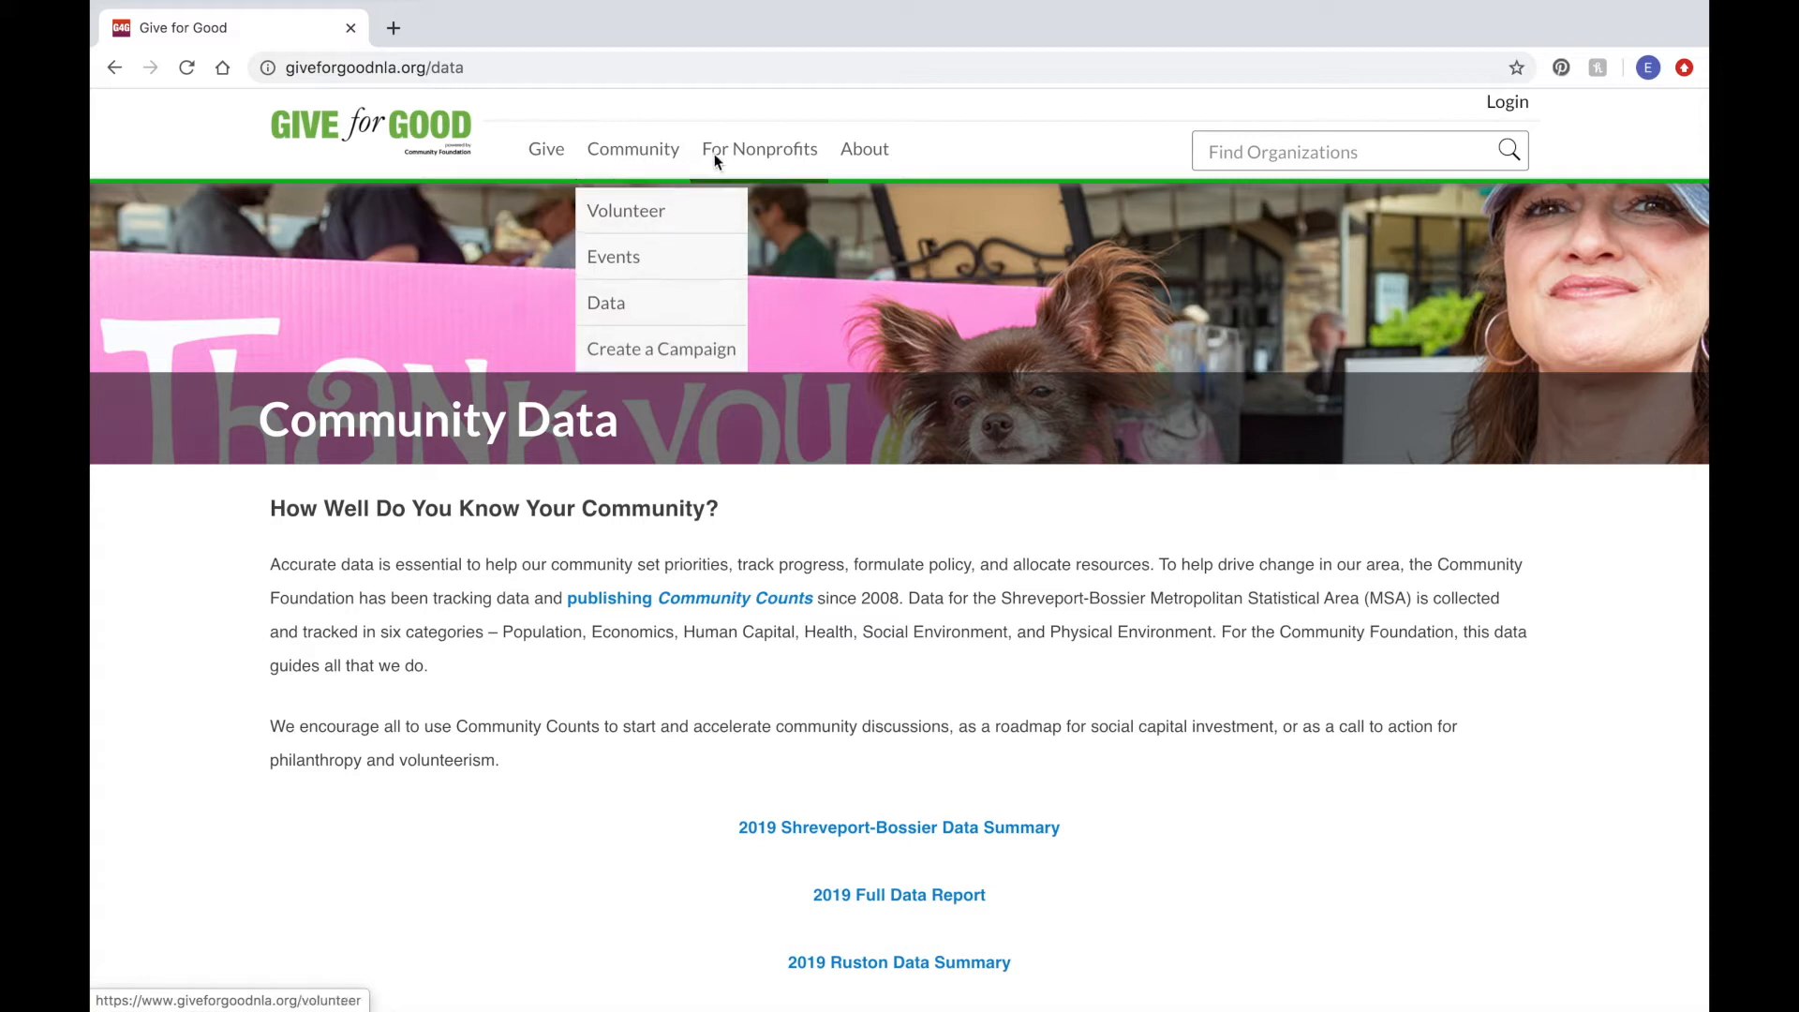
- Open the Nonprofit Resources page and review its important dates, documents, training sessions and marketing resources
mouse_move(739, 150)
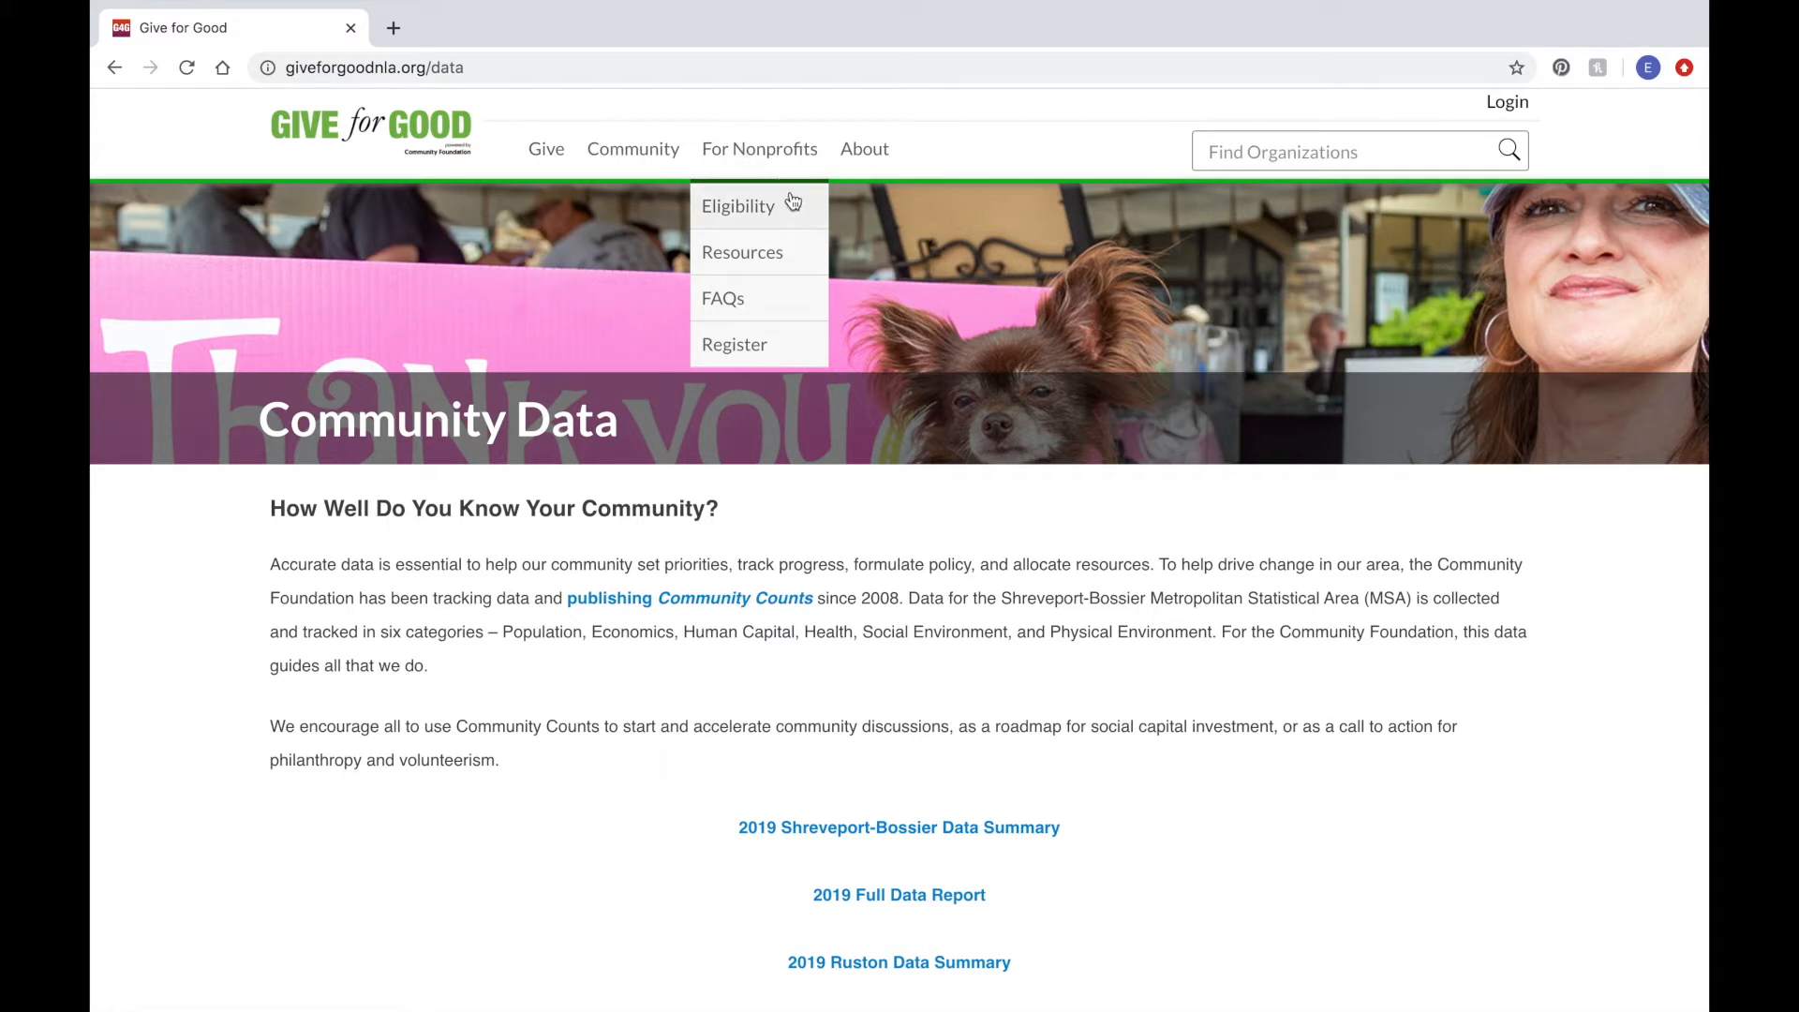
click(796, 272)
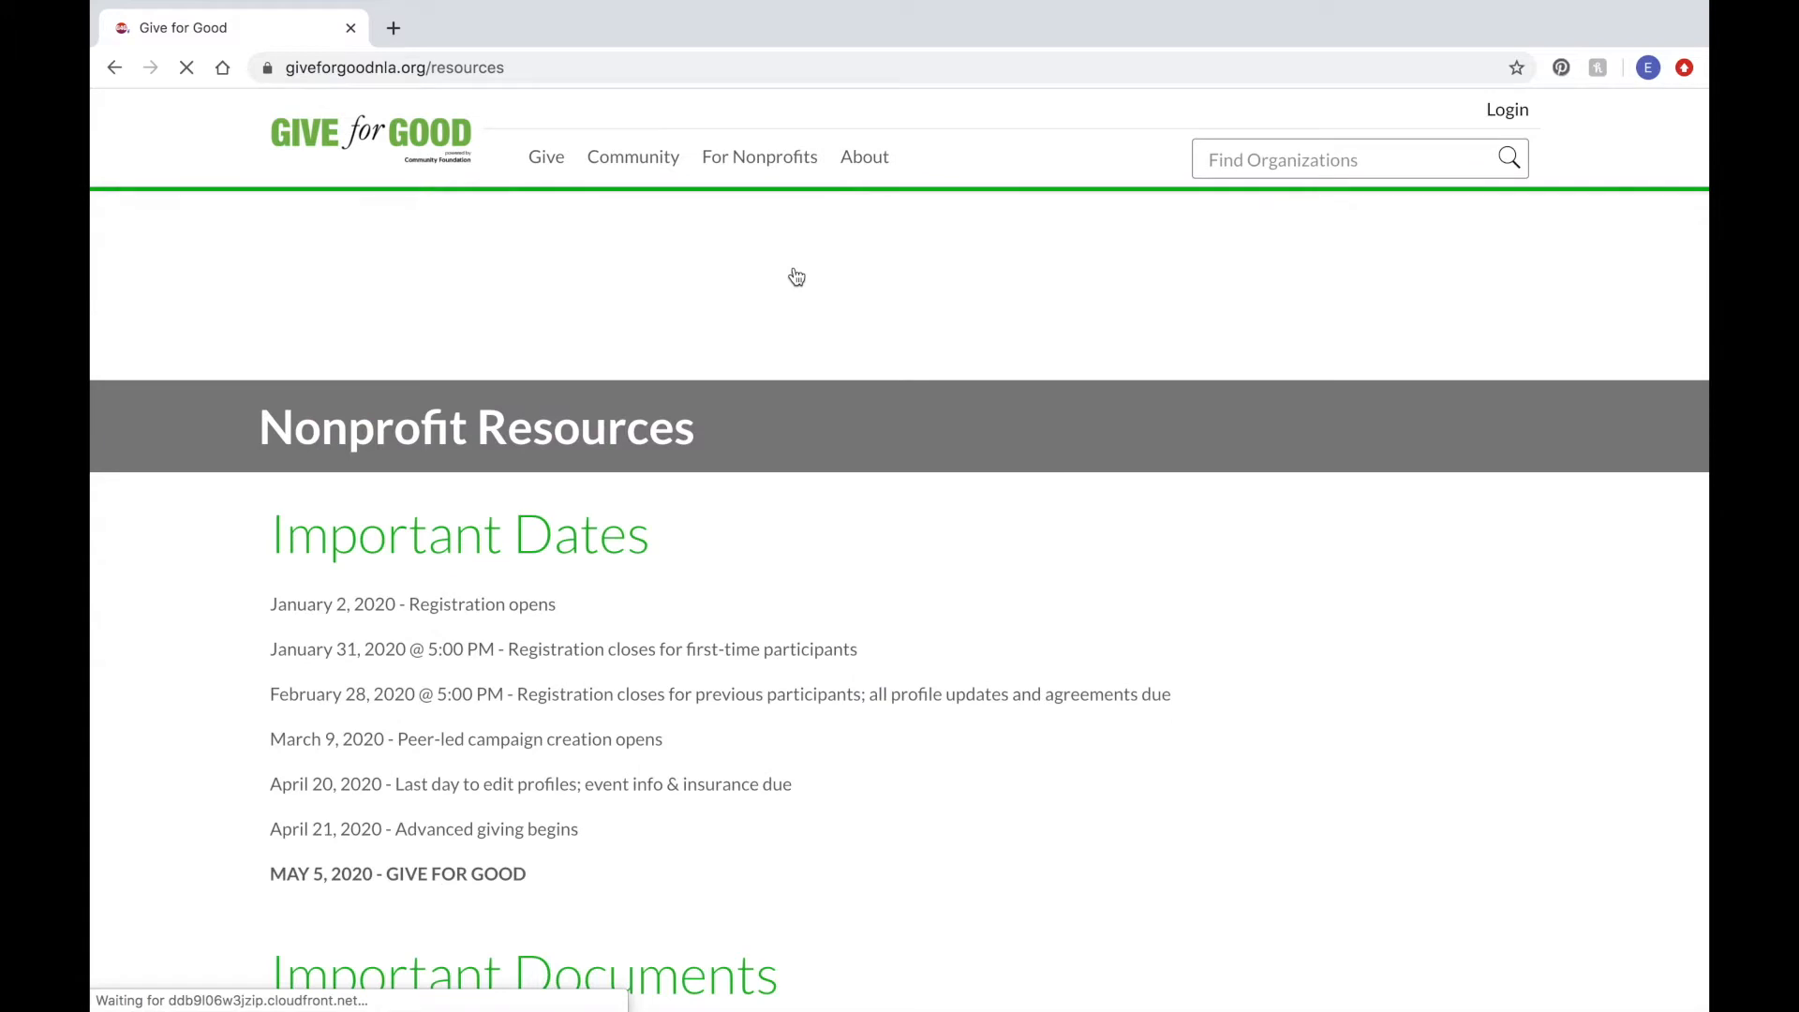
scroll(969, 414, down, 8)
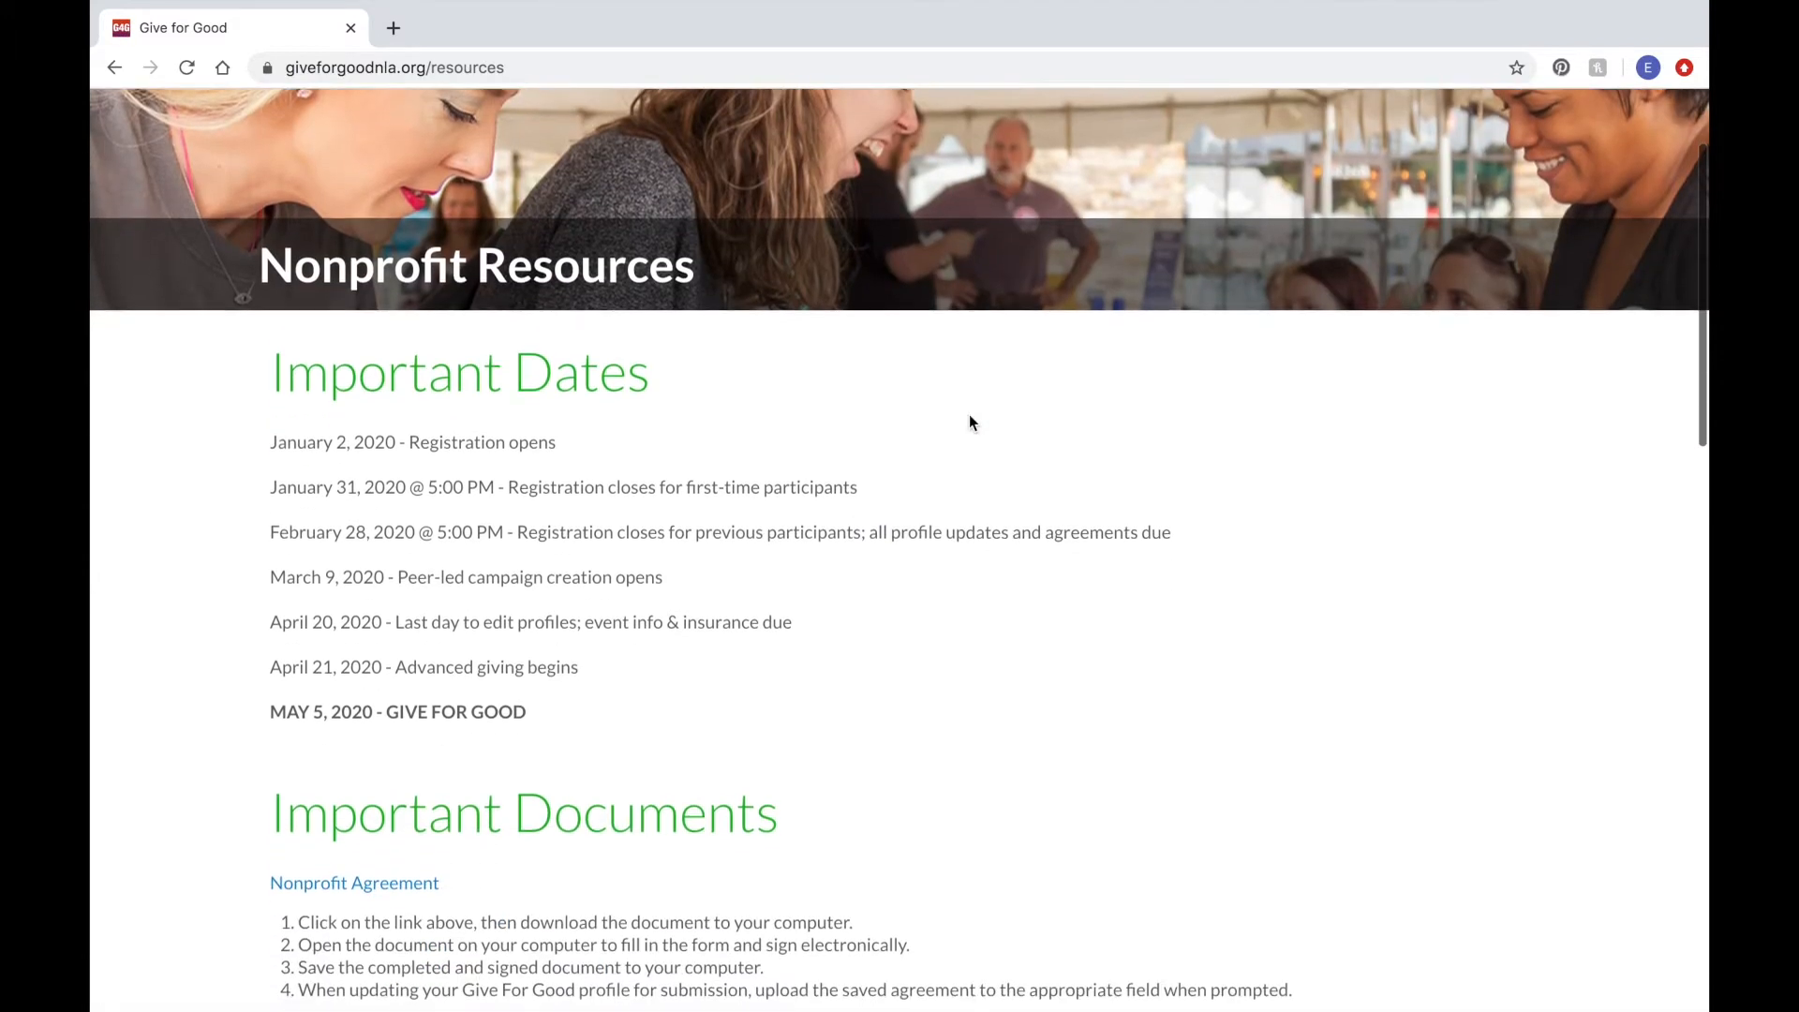
scroll(970, 416, down, 8)
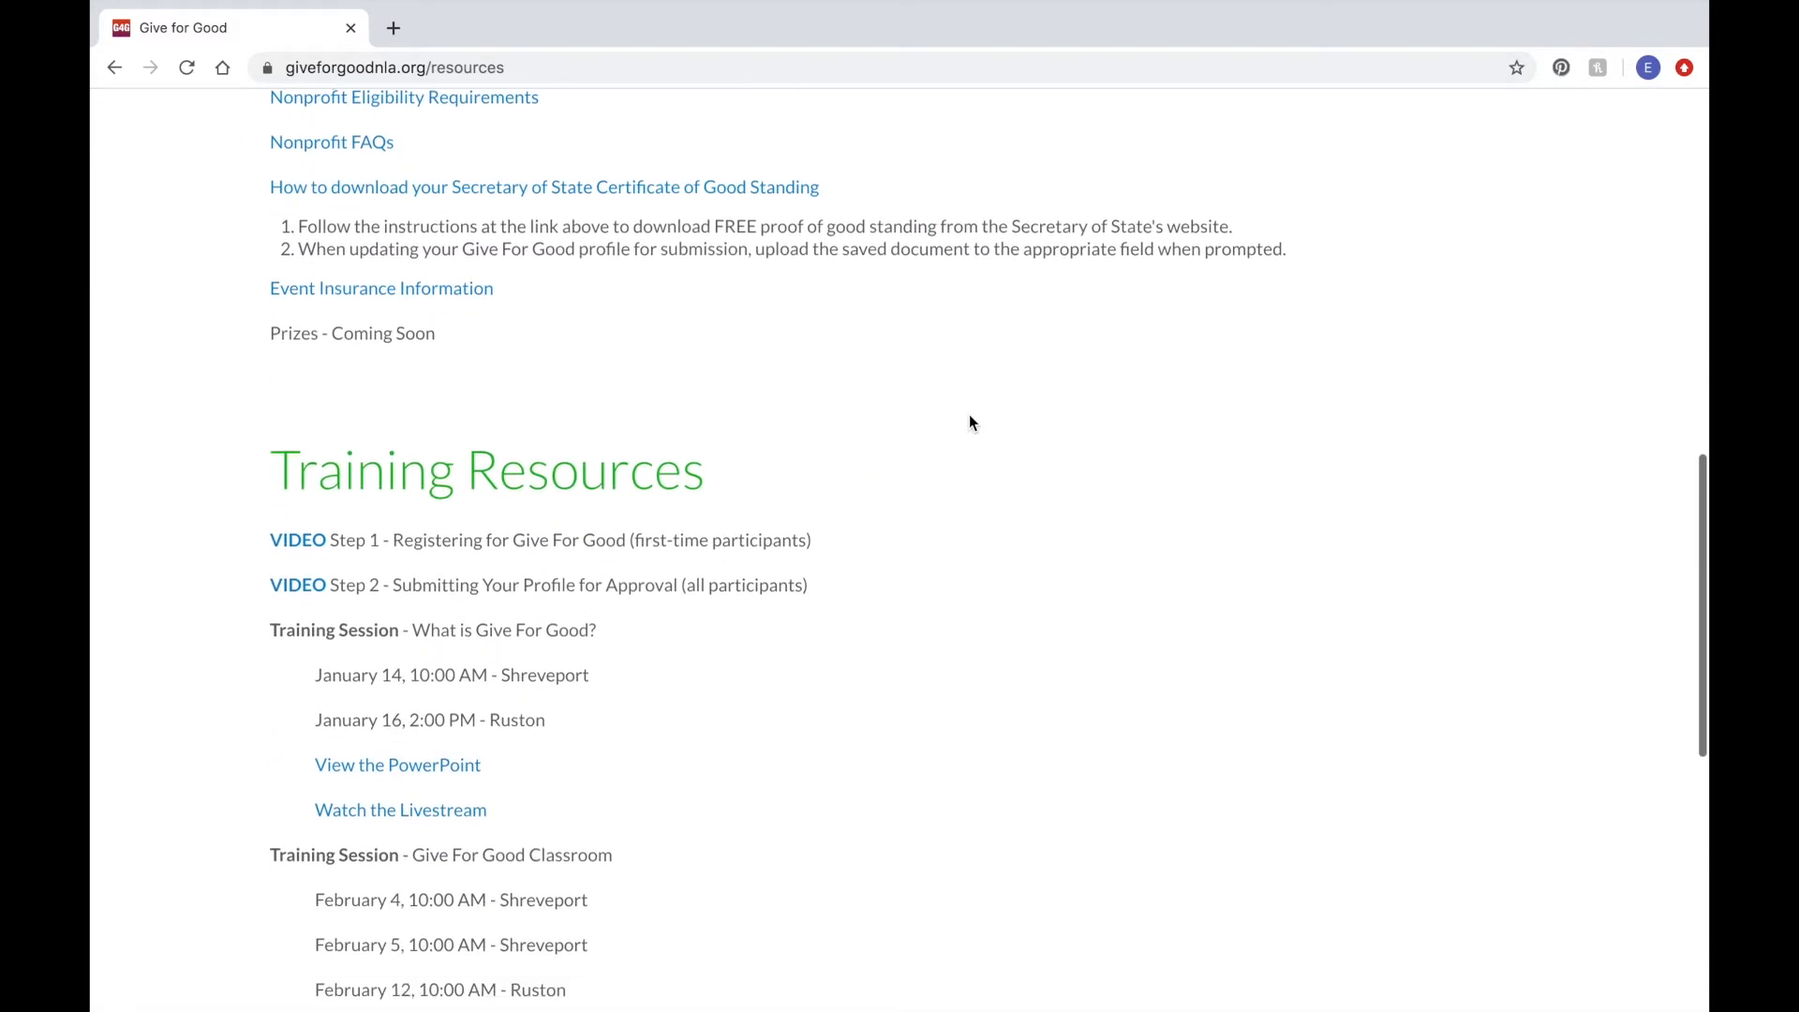
scroll(970, 422, down, 4)
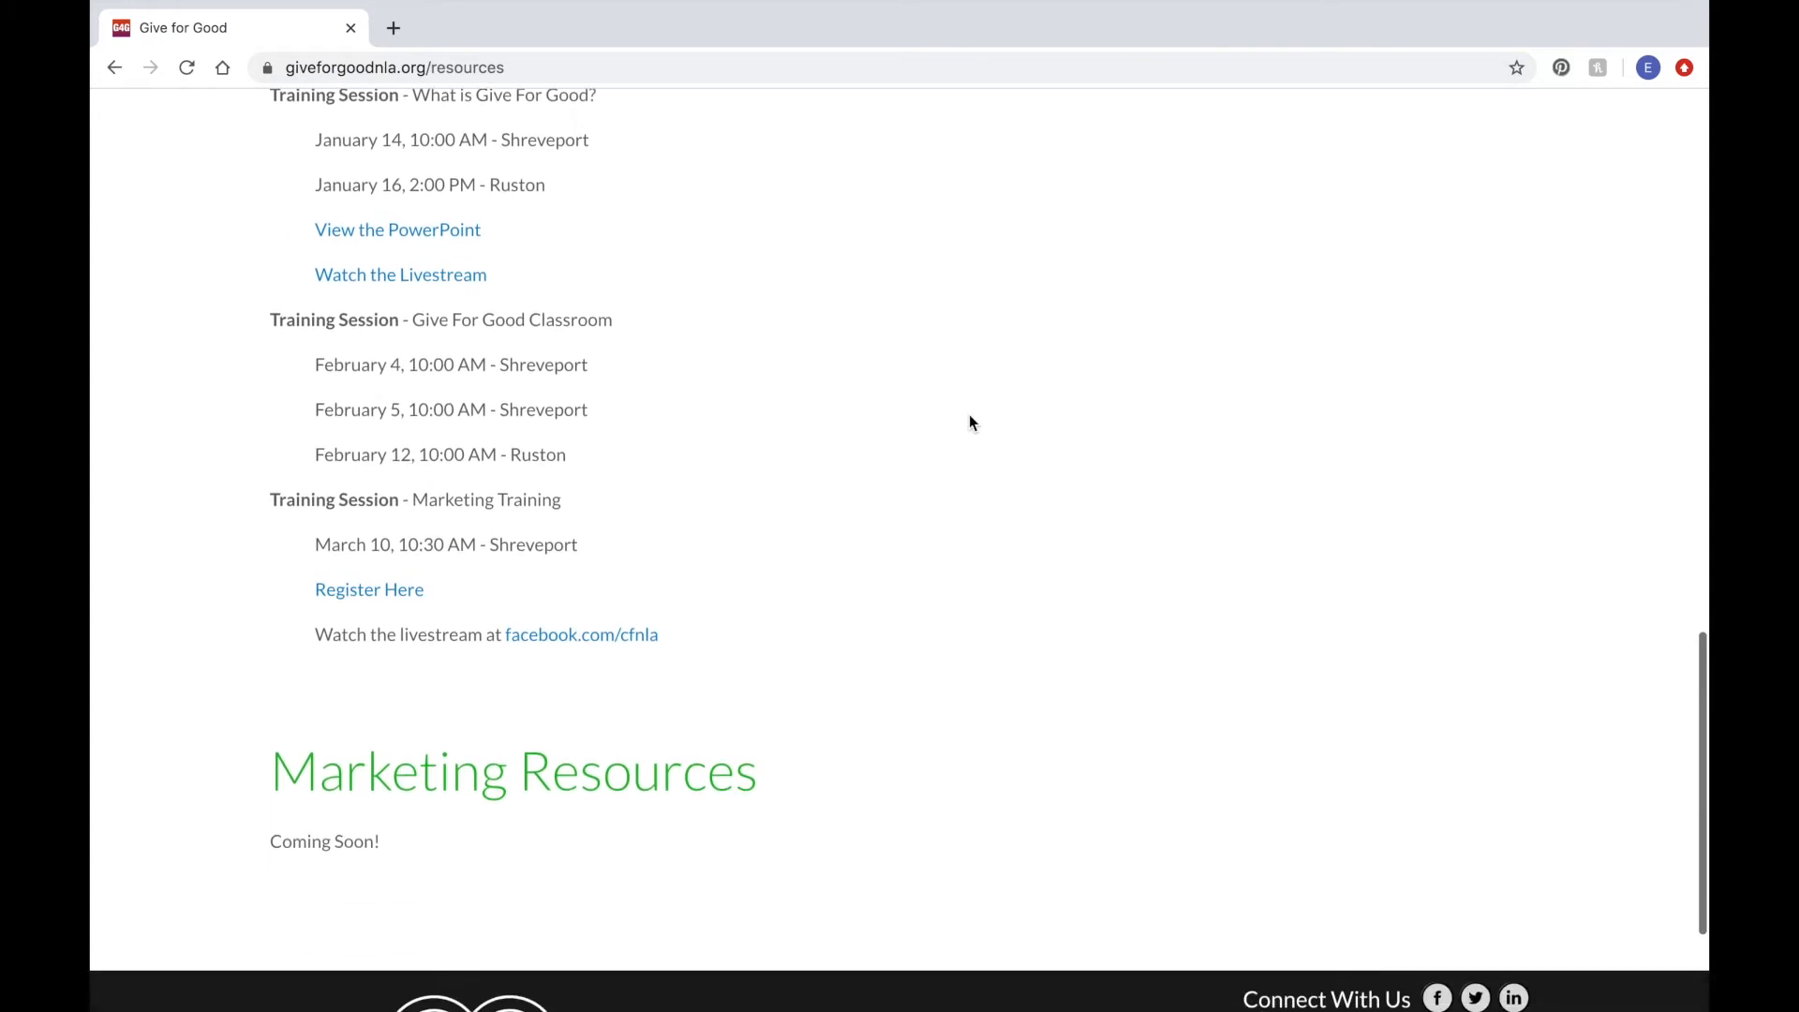
scroll(969, 415, up, 20)
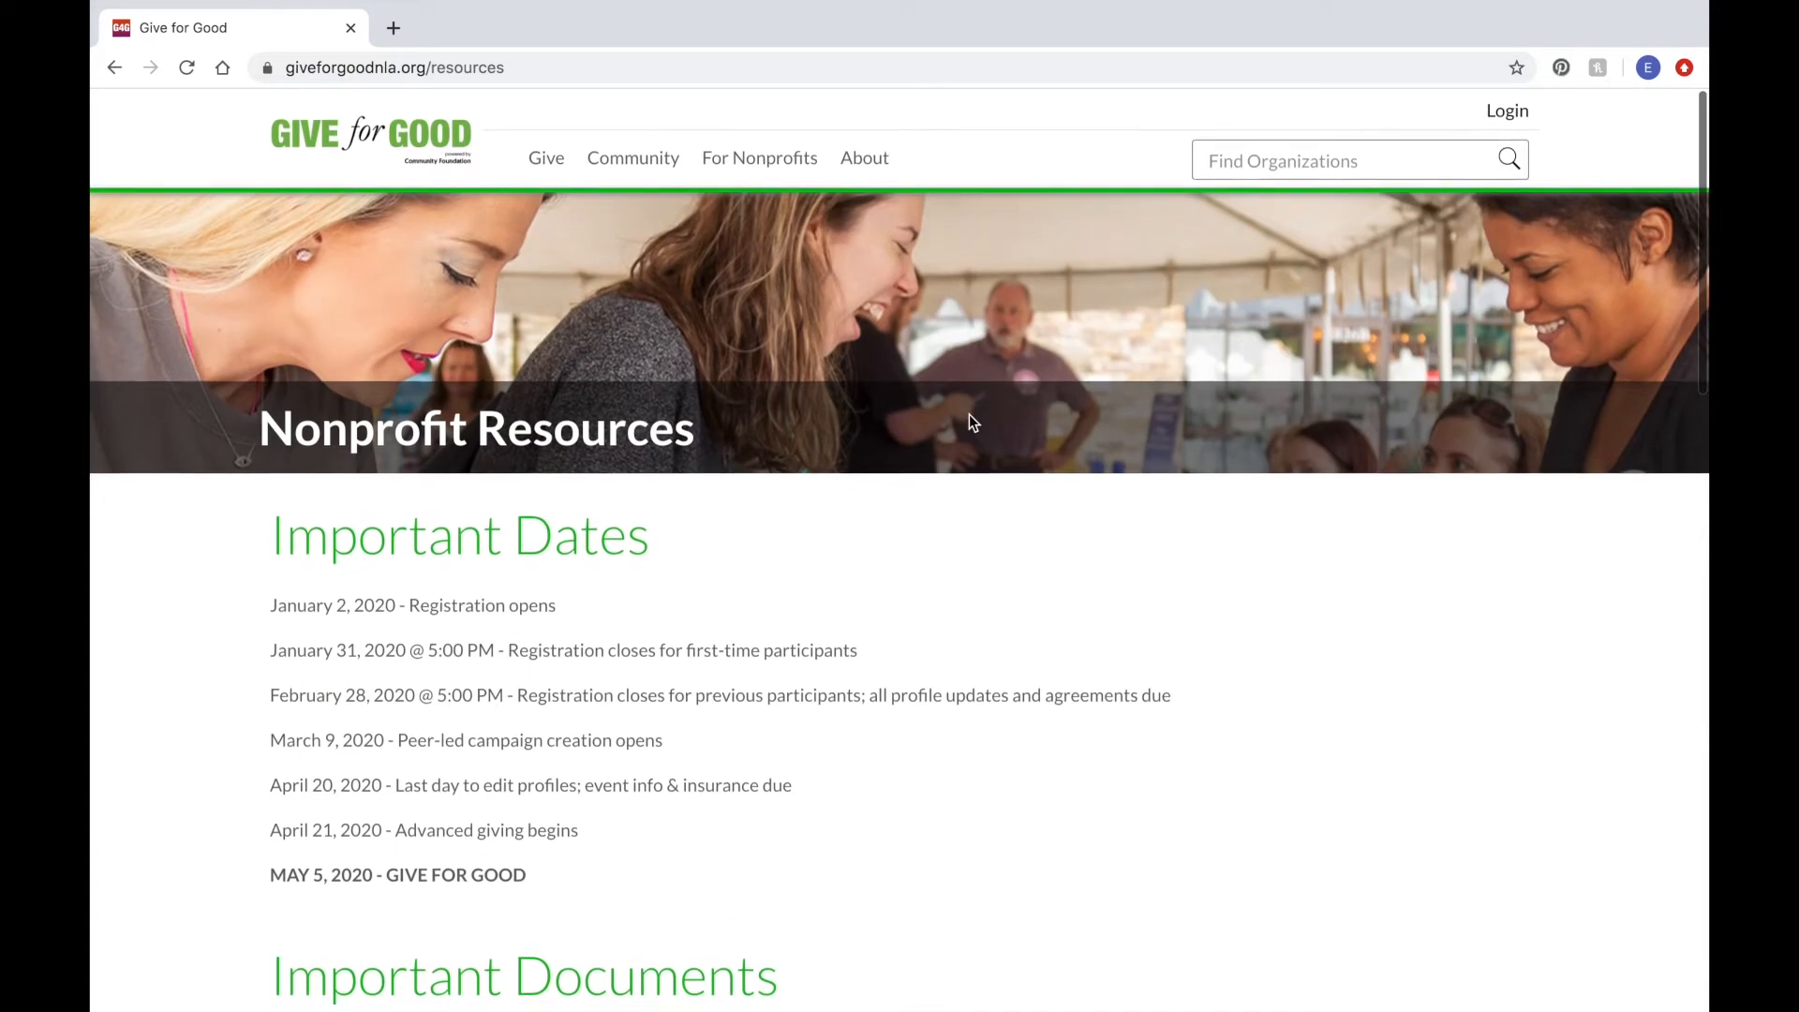
- Log in to the nonprofit portal using the saved account credentials
mouse_move(862, 169)
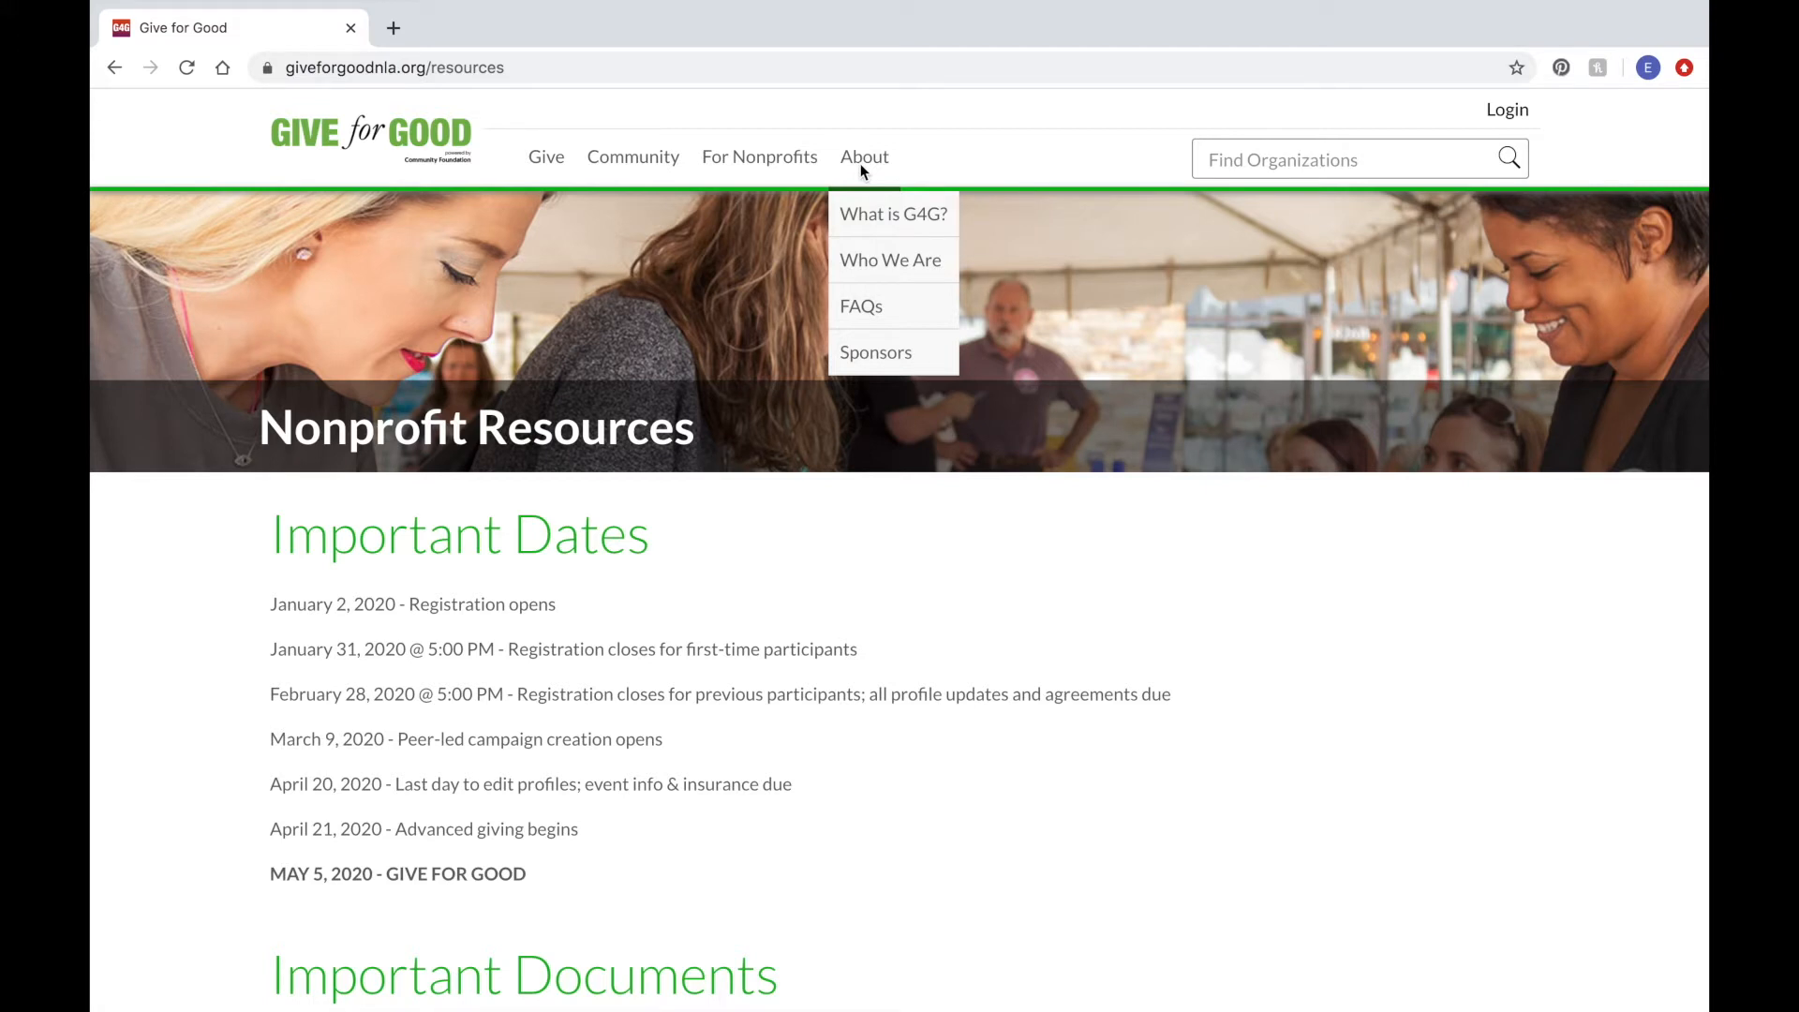
click(1509, 119)
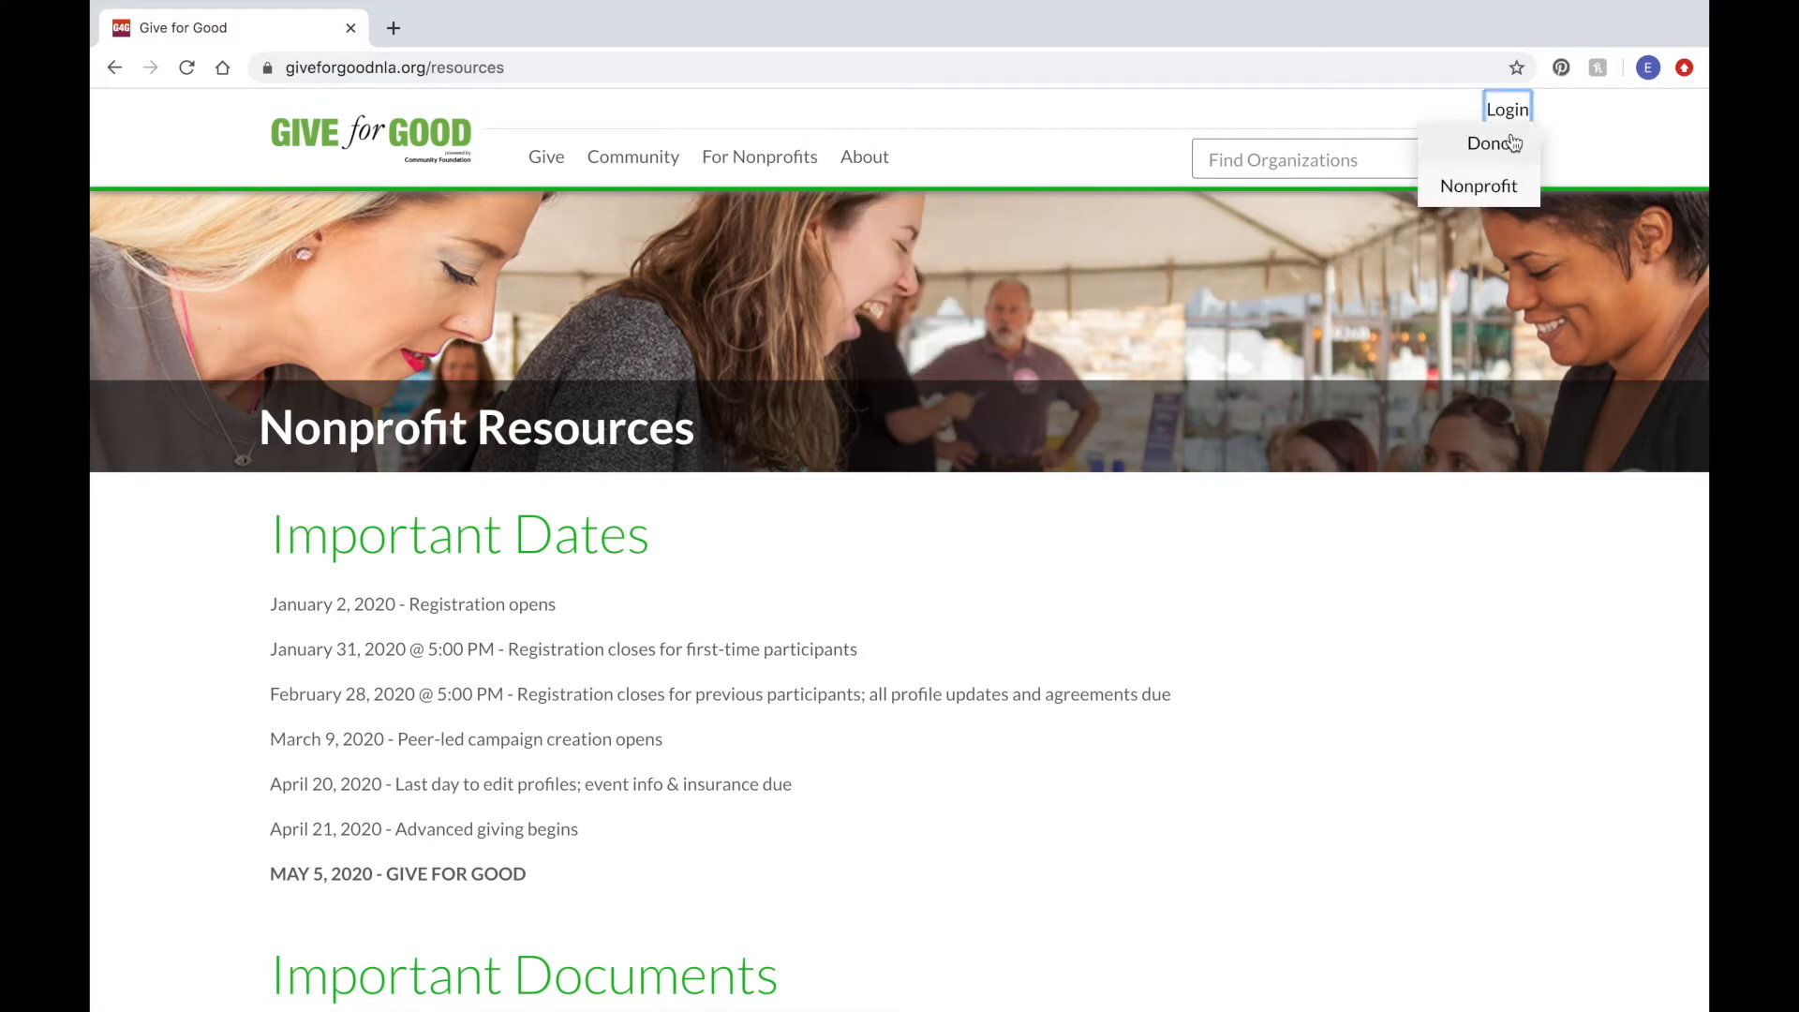
click(1511, 193)
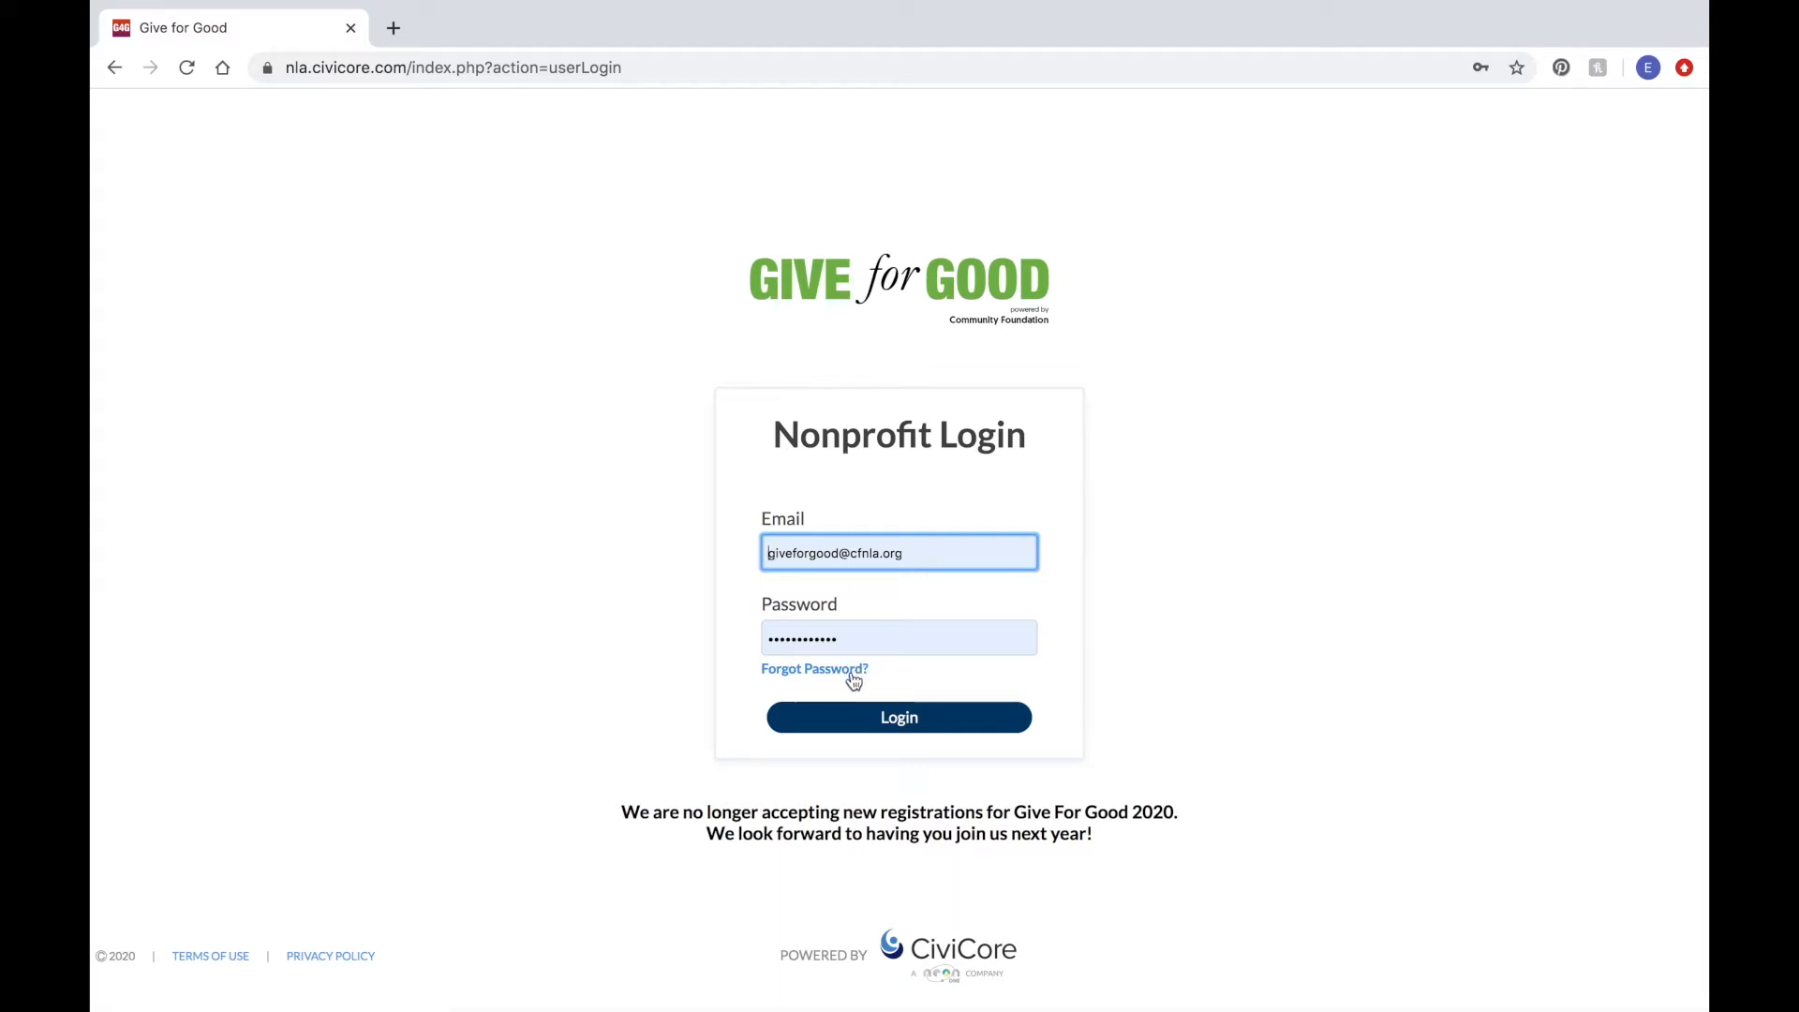
click(897, 718)
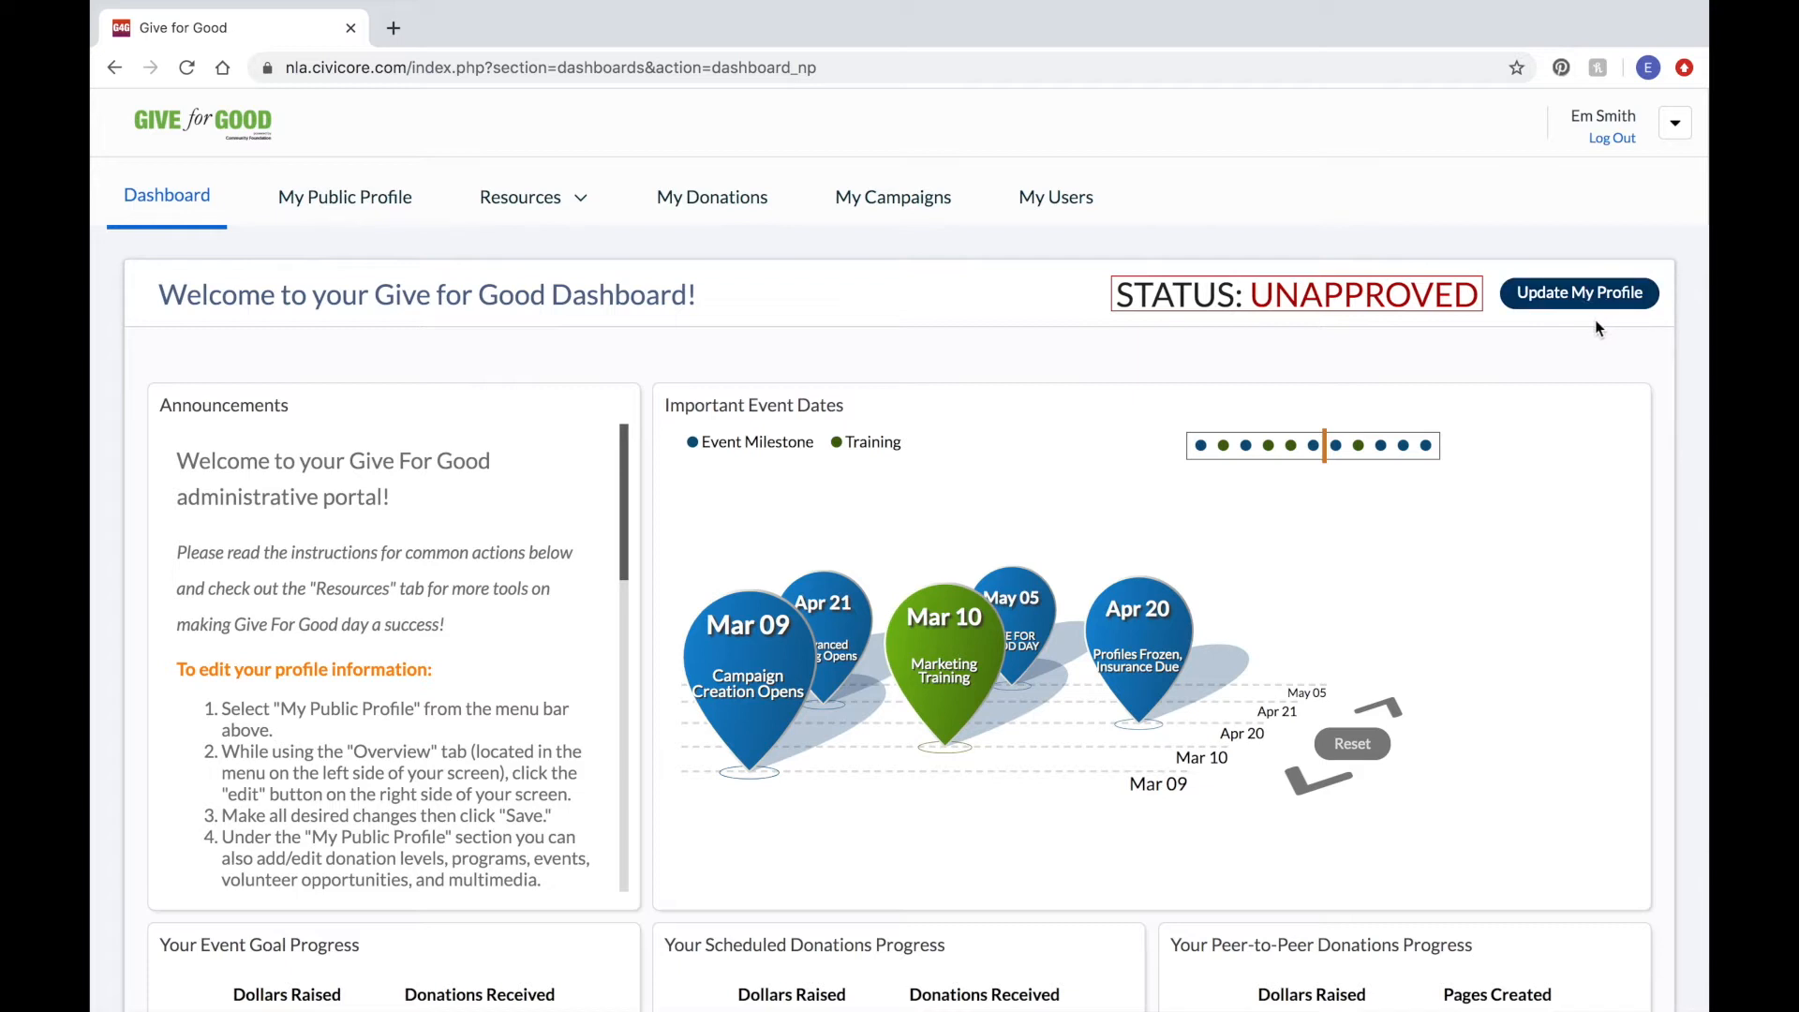
- Read the dashboard announcements on editing the profile, viewing donations and changing point-of-contact information
scroll(824, 309, down, 1)
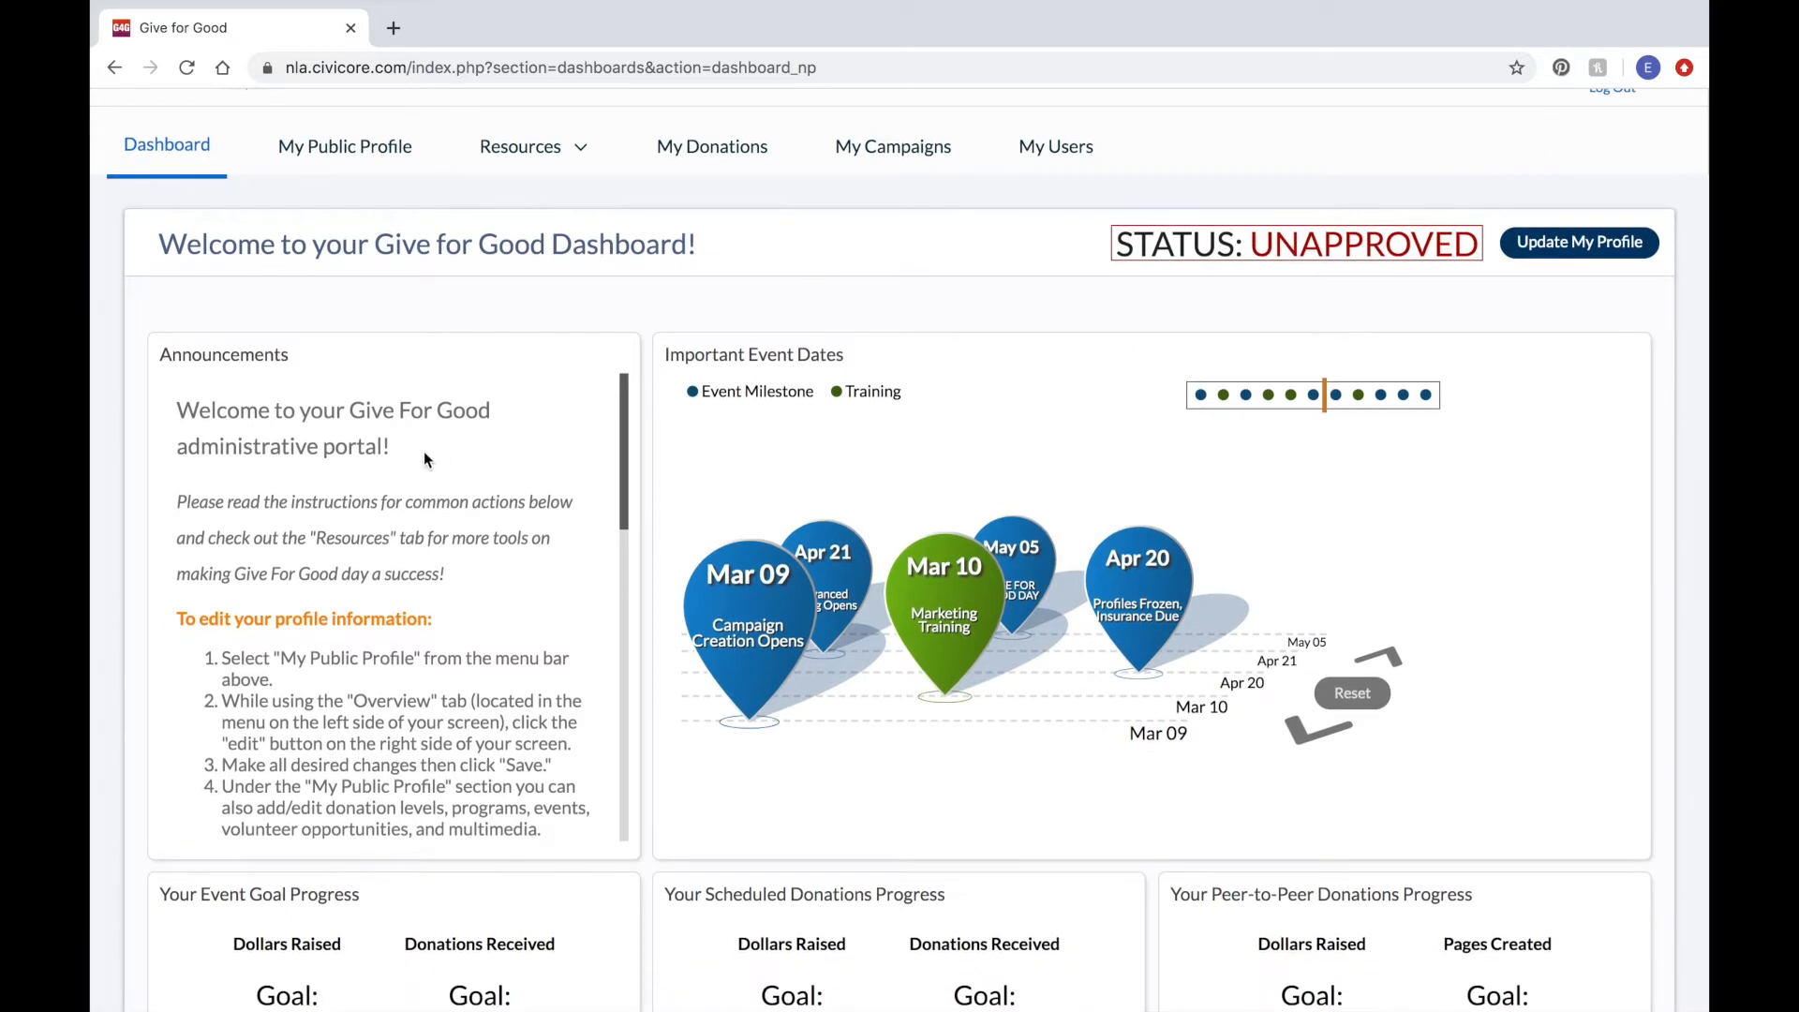
scroll(424, 451, down, 5)
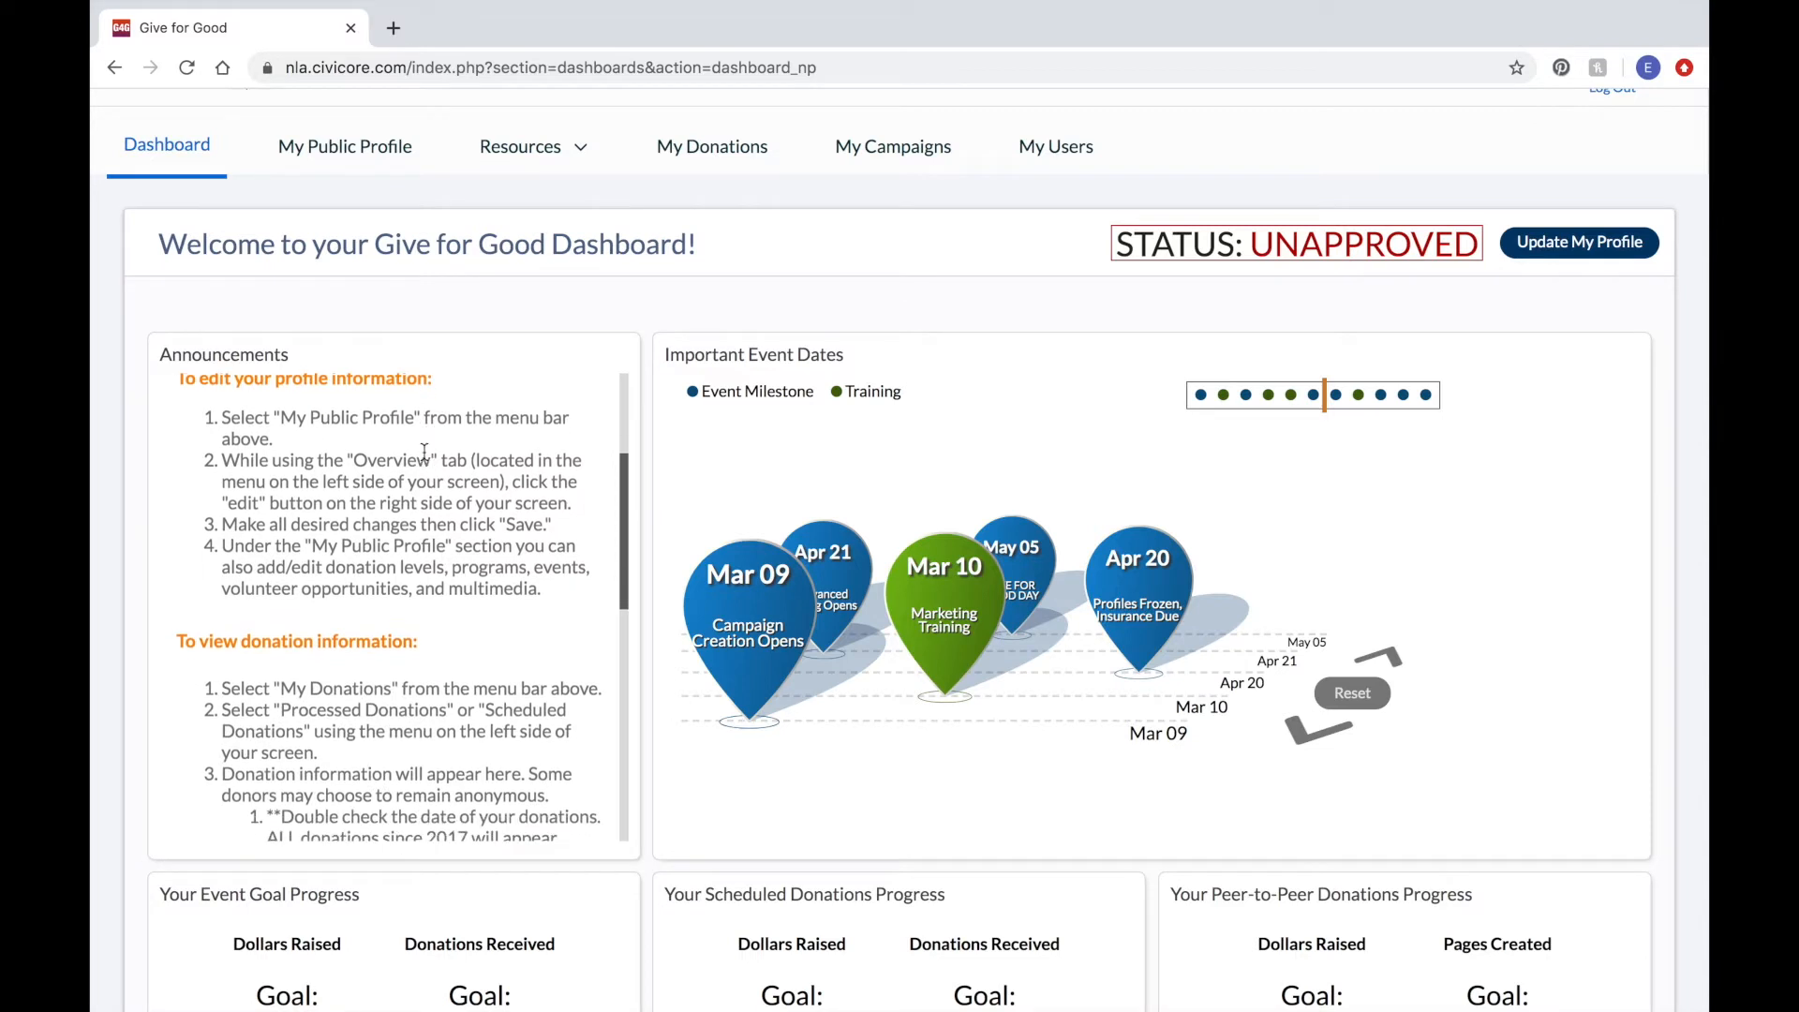
scroll(424, 451, down, 5)
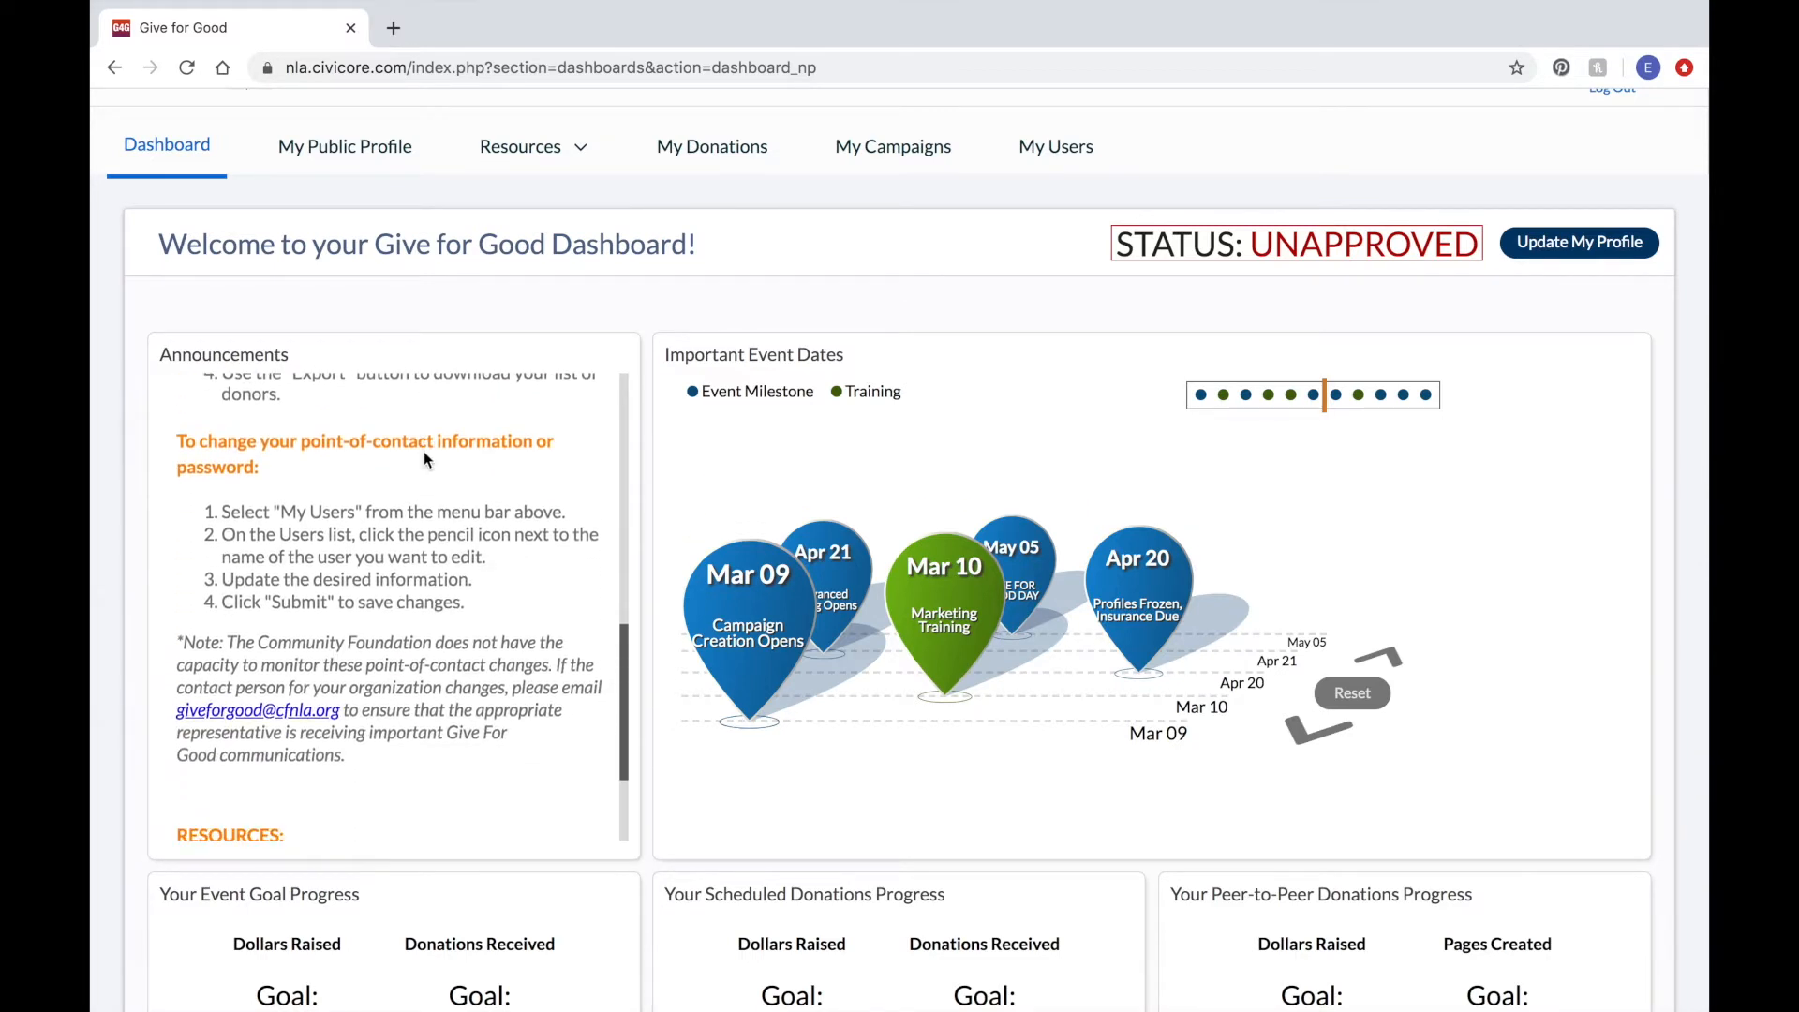
scroll(424, 452, up, 10)
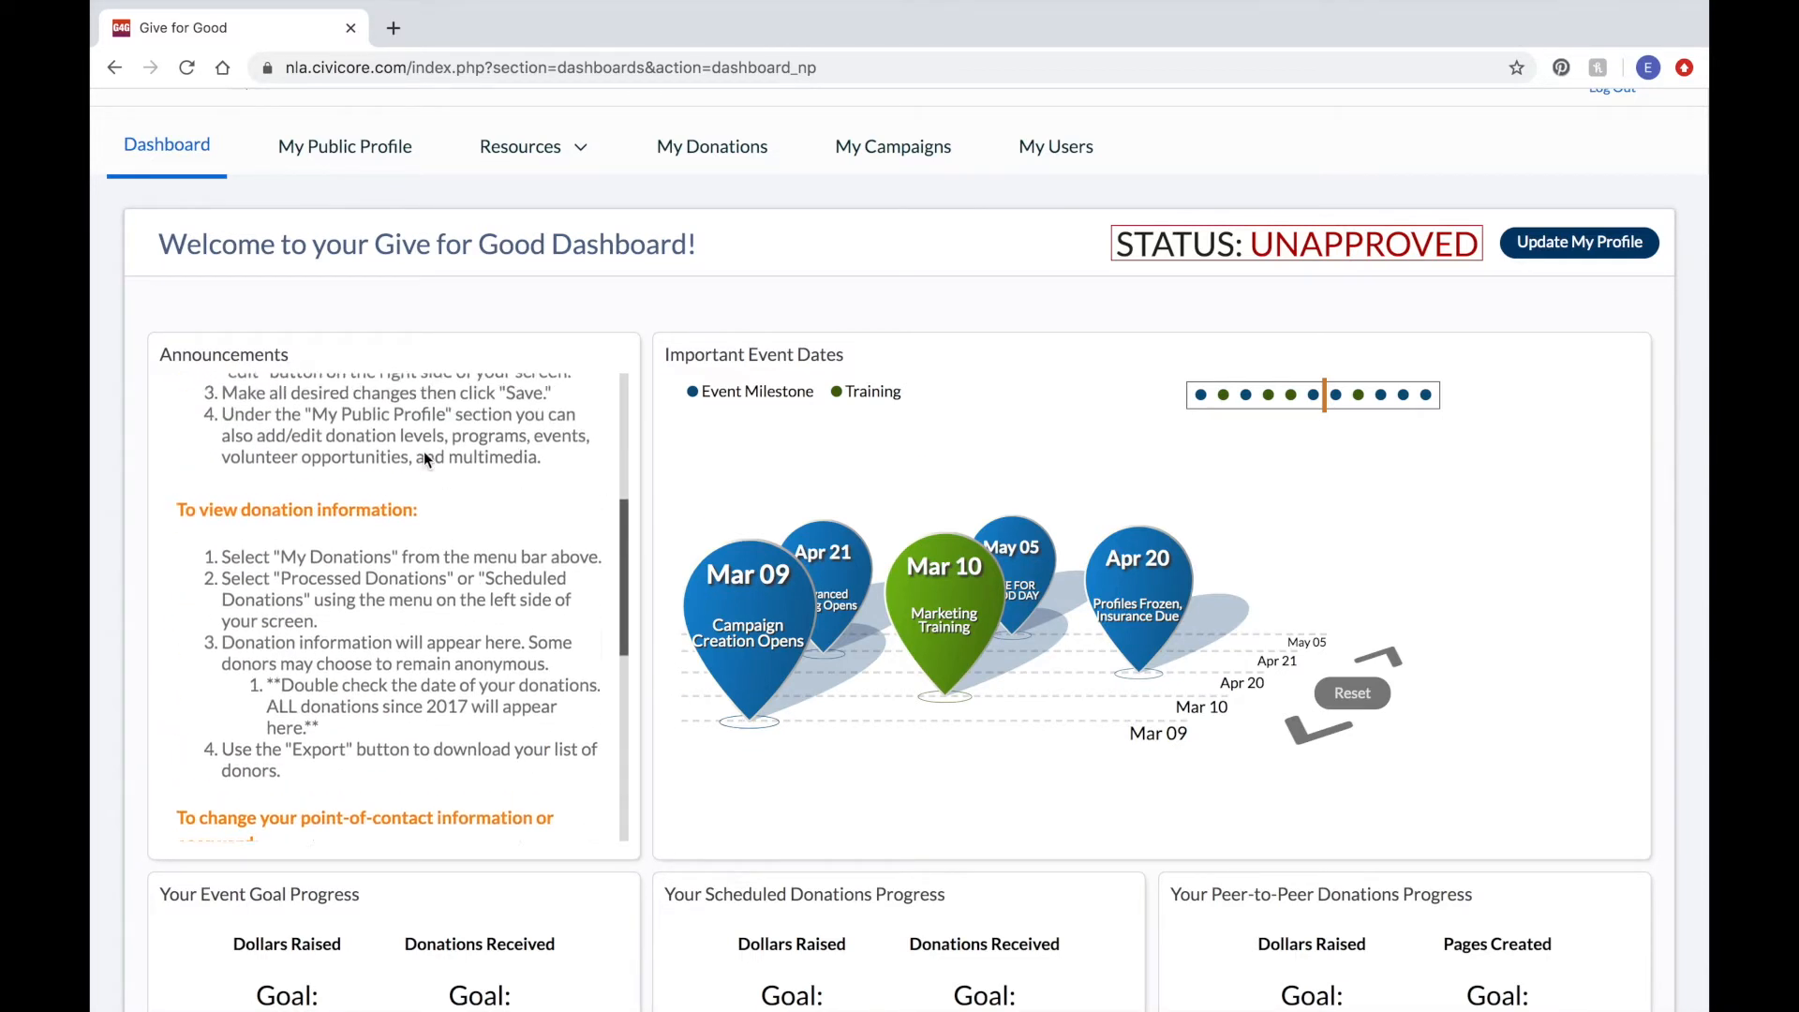
scroll(424, 451, up, 2)
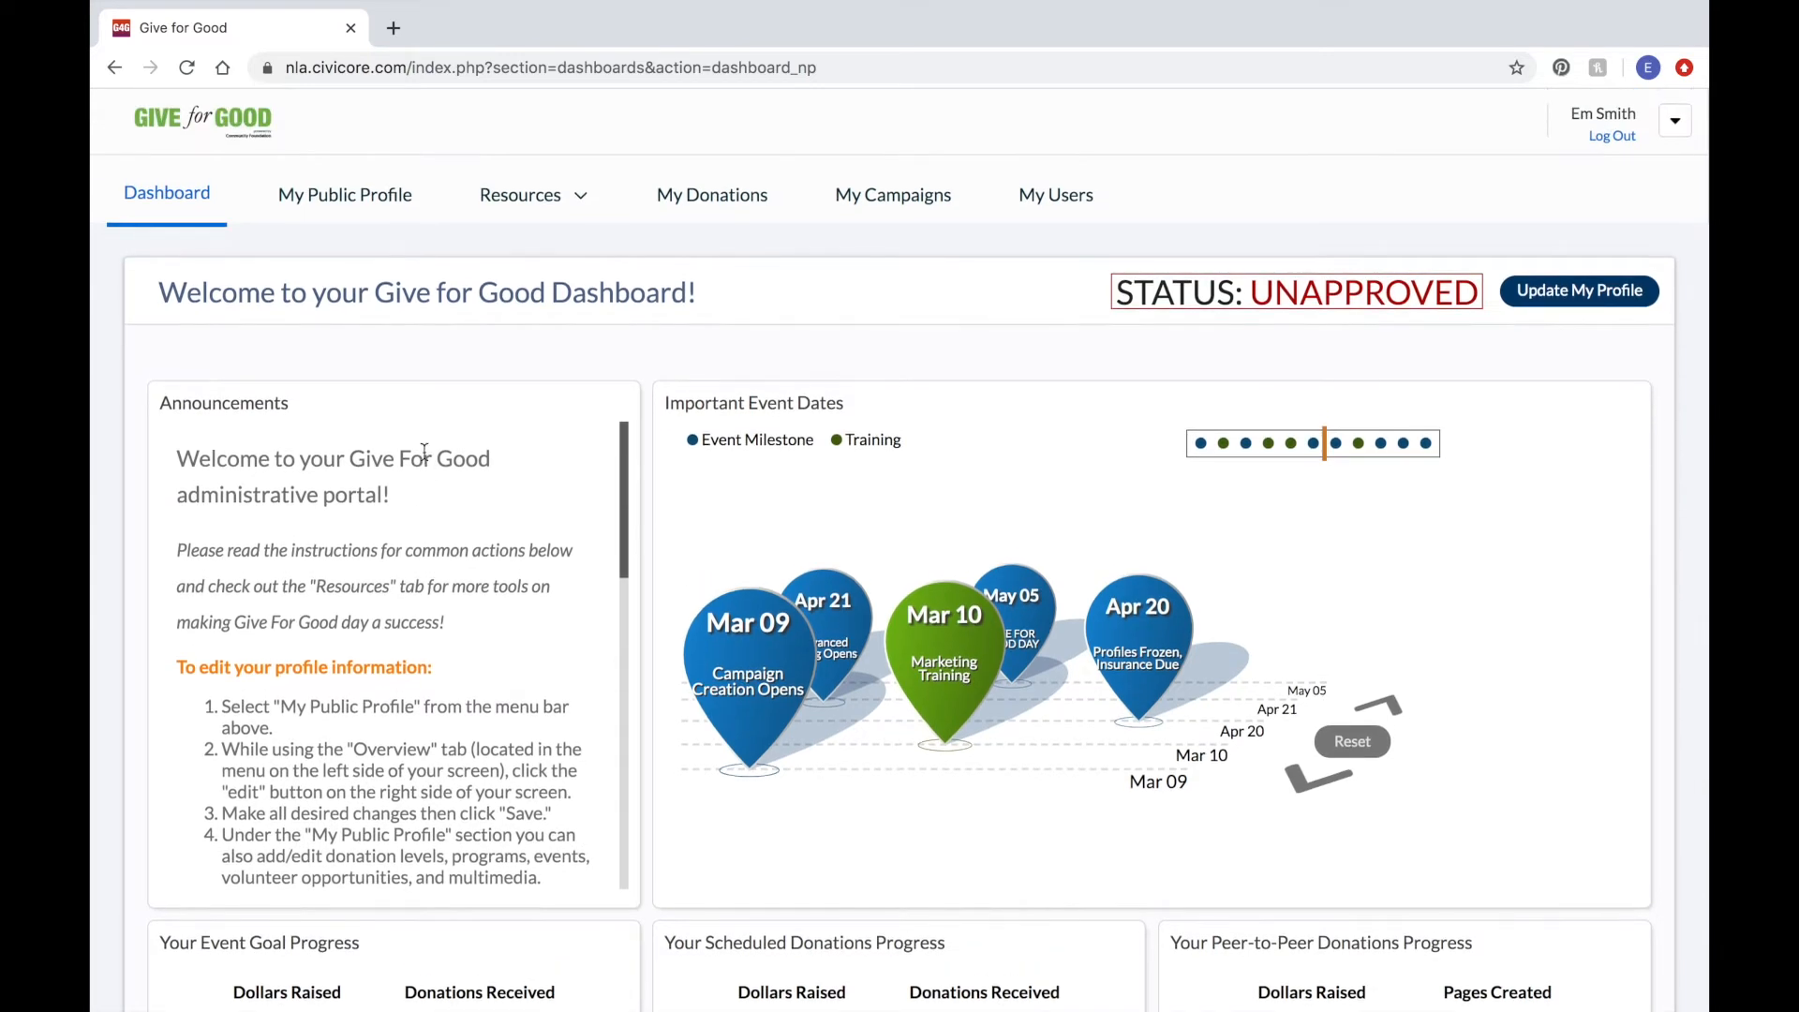
- Examine the dashboard's important event dates and the event, scheduled and peer-to-peer donation progress sections
scroll(639, 350, down, 3)
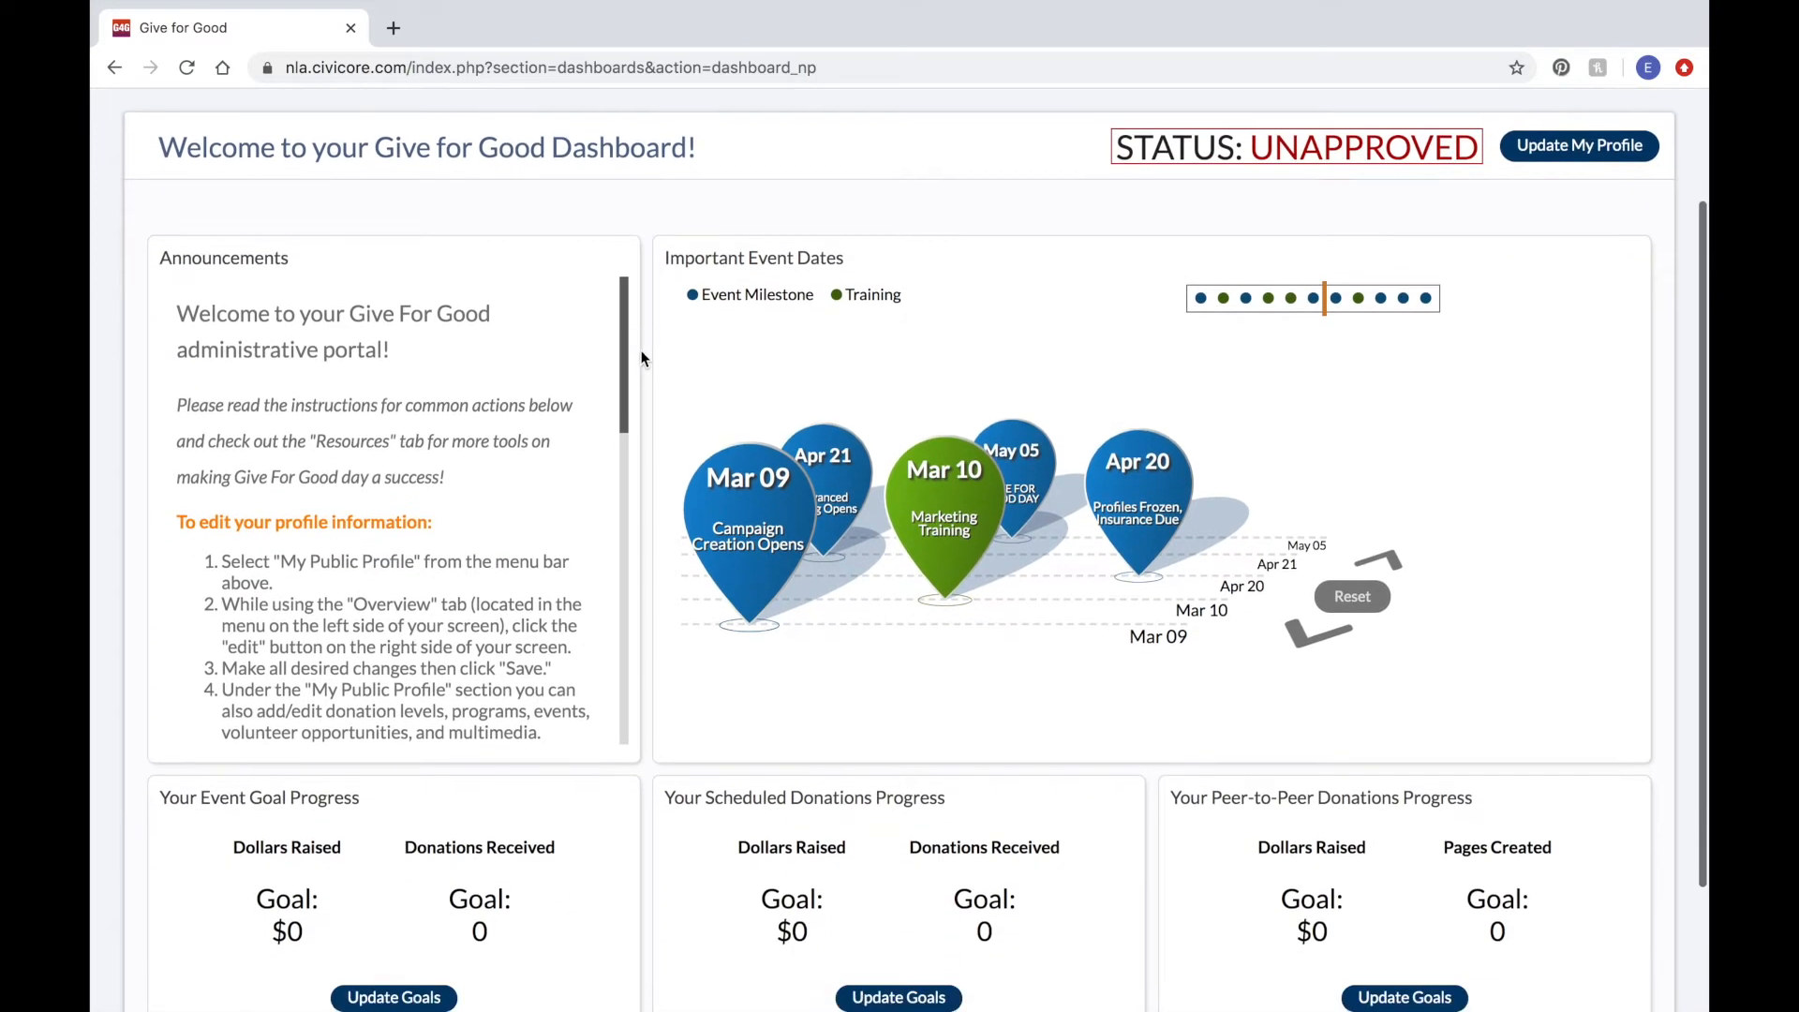
scroll(653, 367, down, 2)
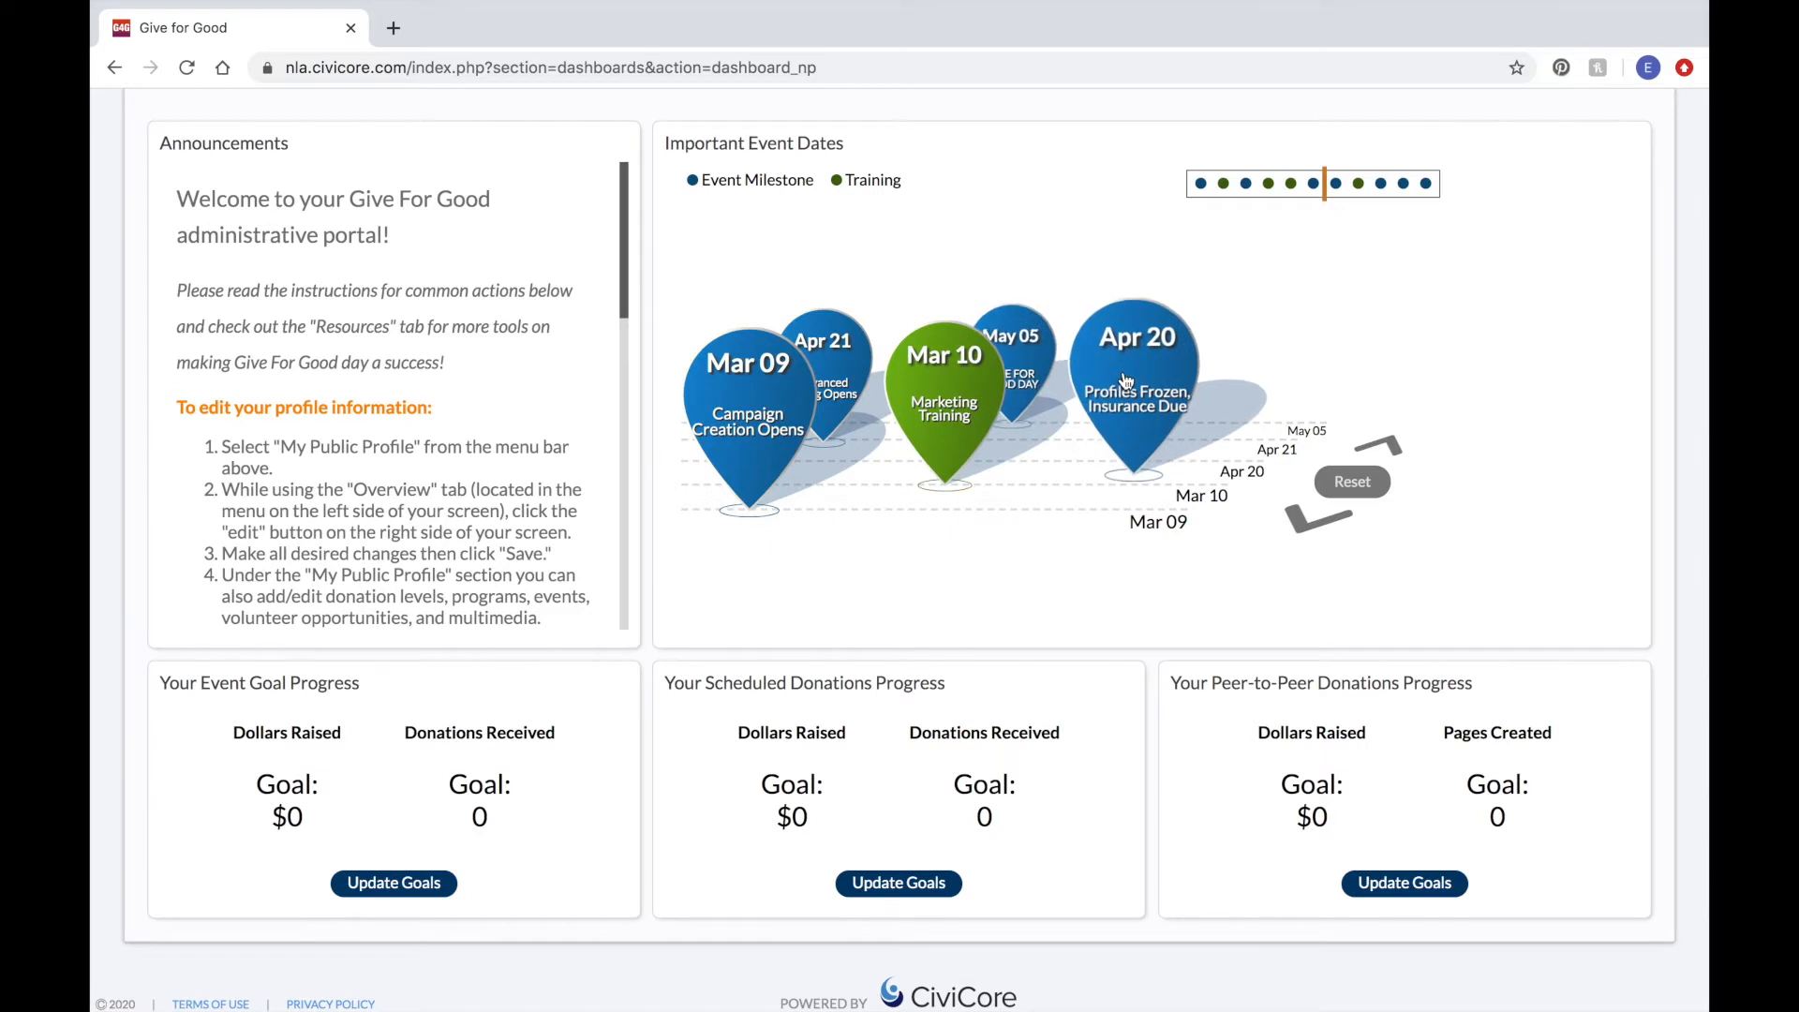
scroll(1021, 599, down, 1)
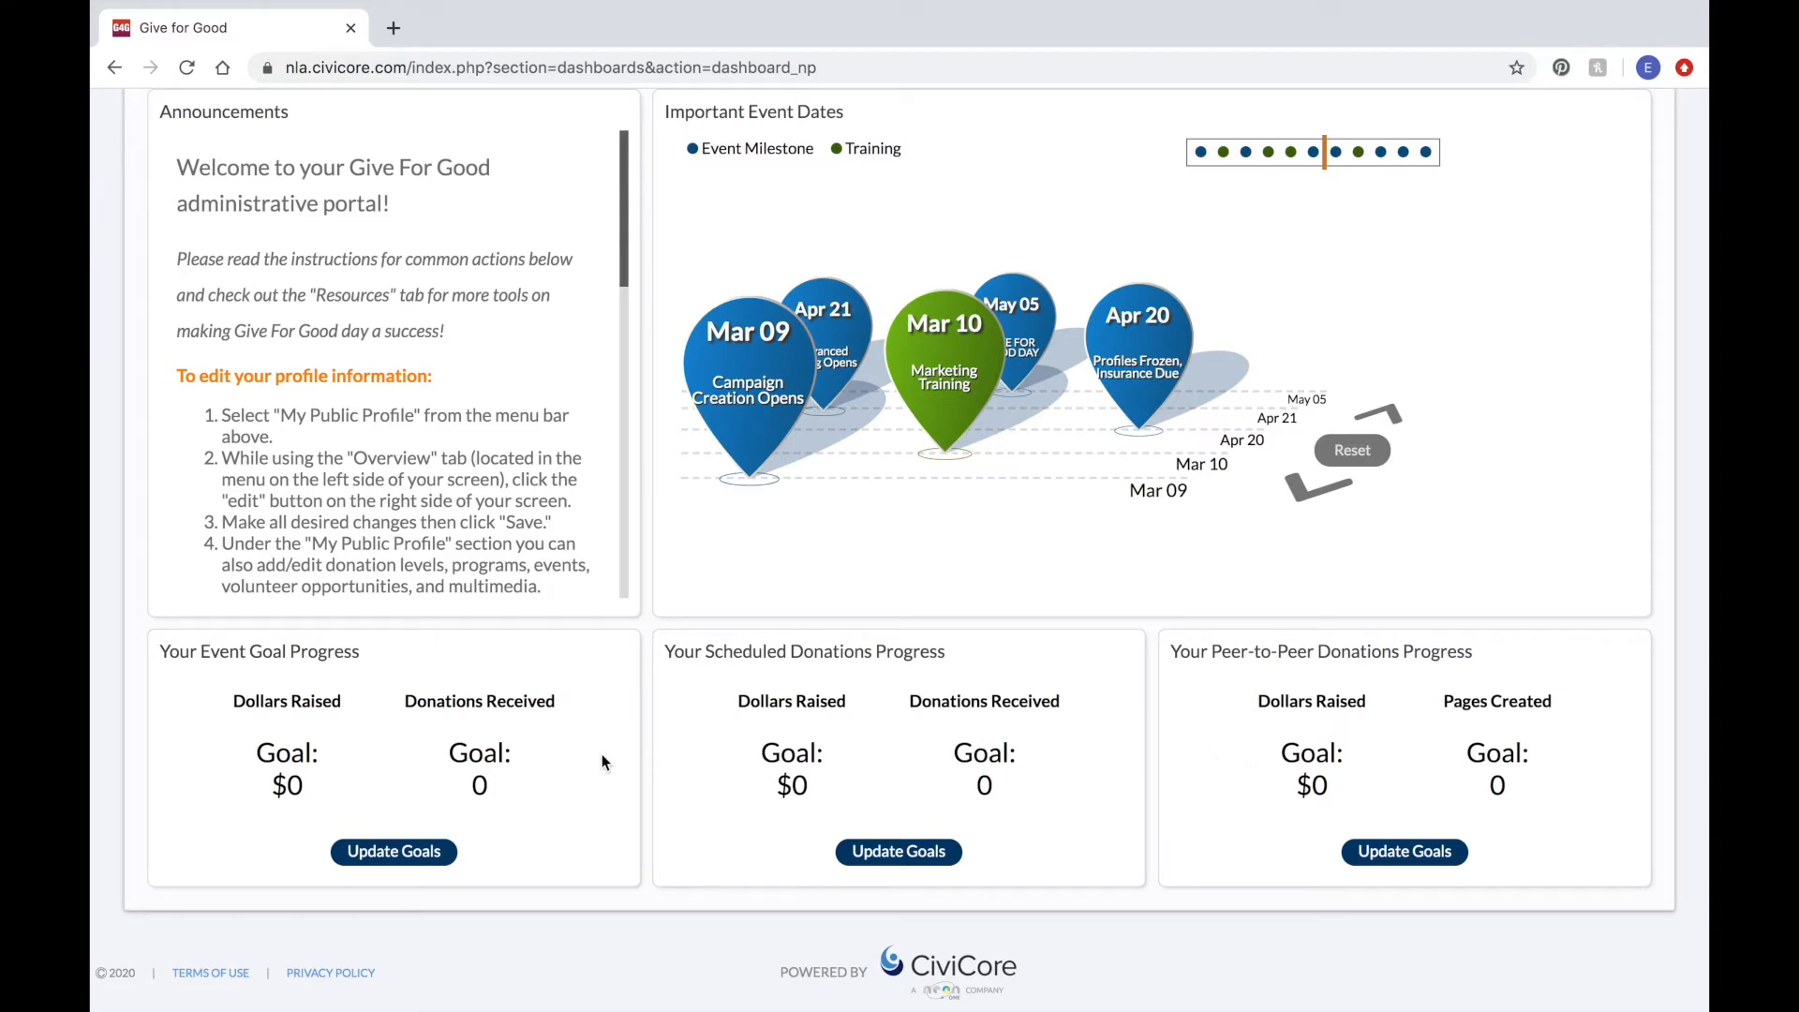
scroll(758, 733, up, 3)
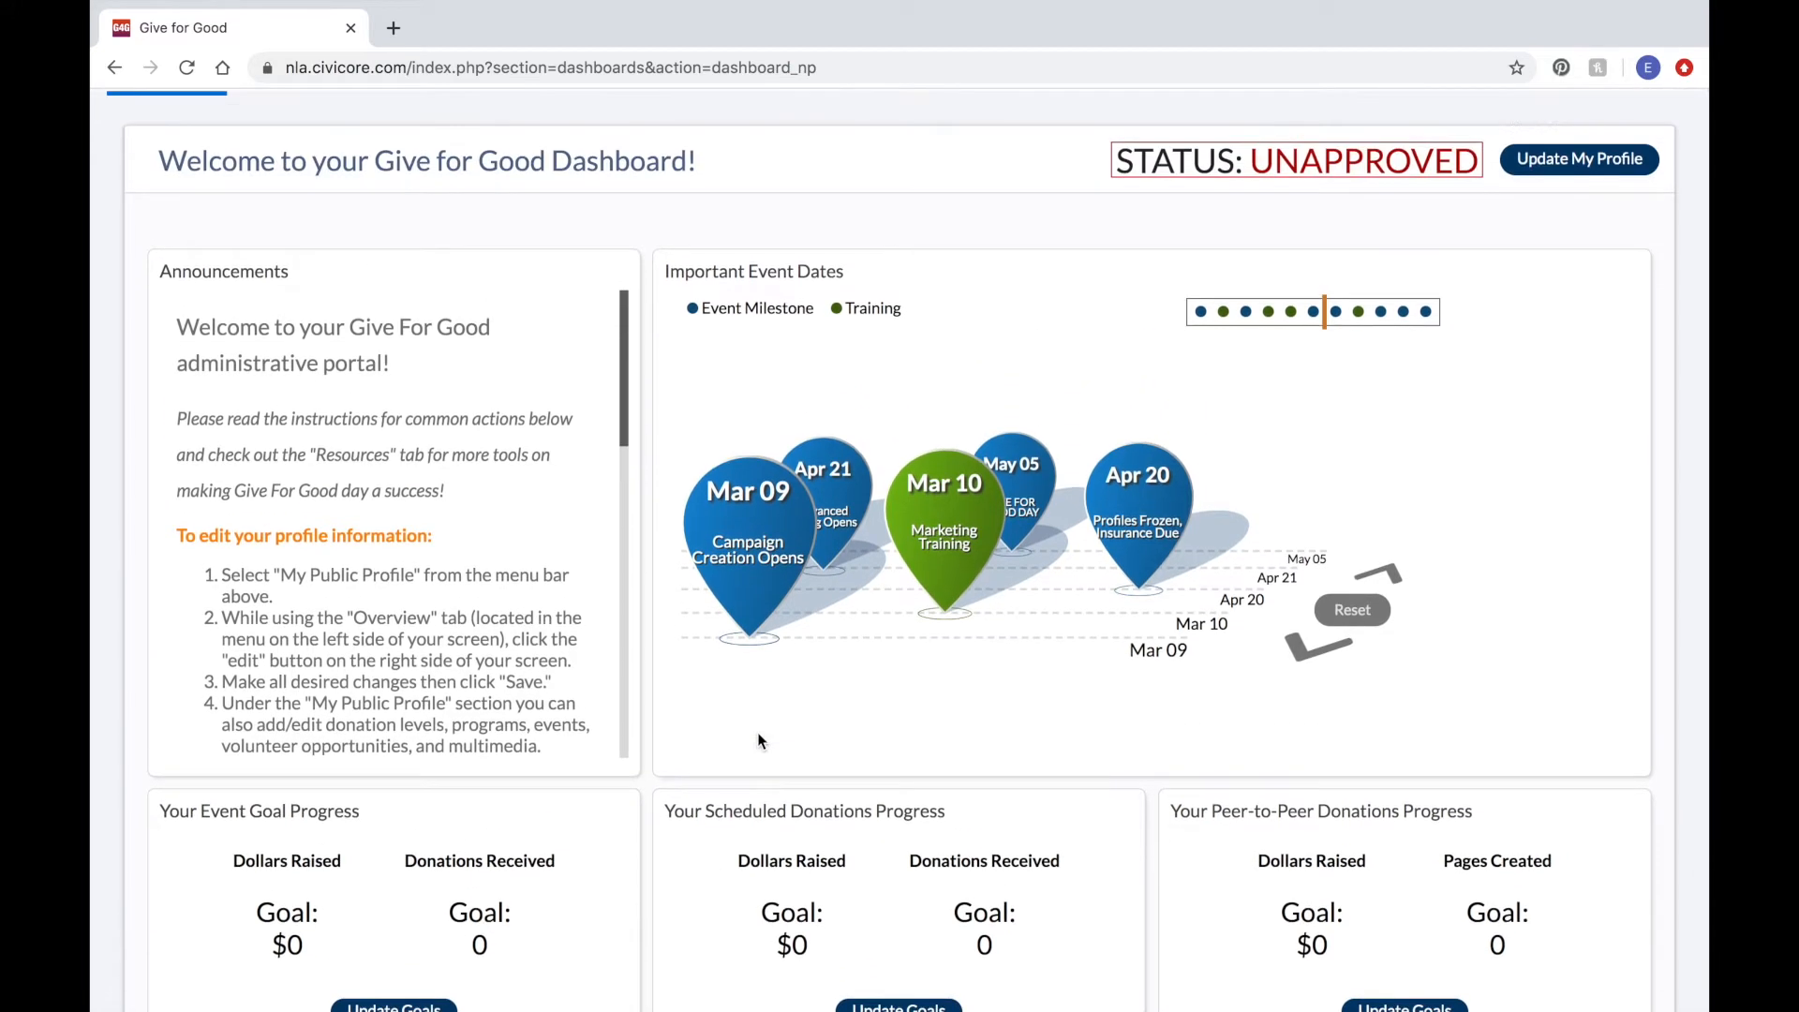
scroll(759, 740, up, 2)
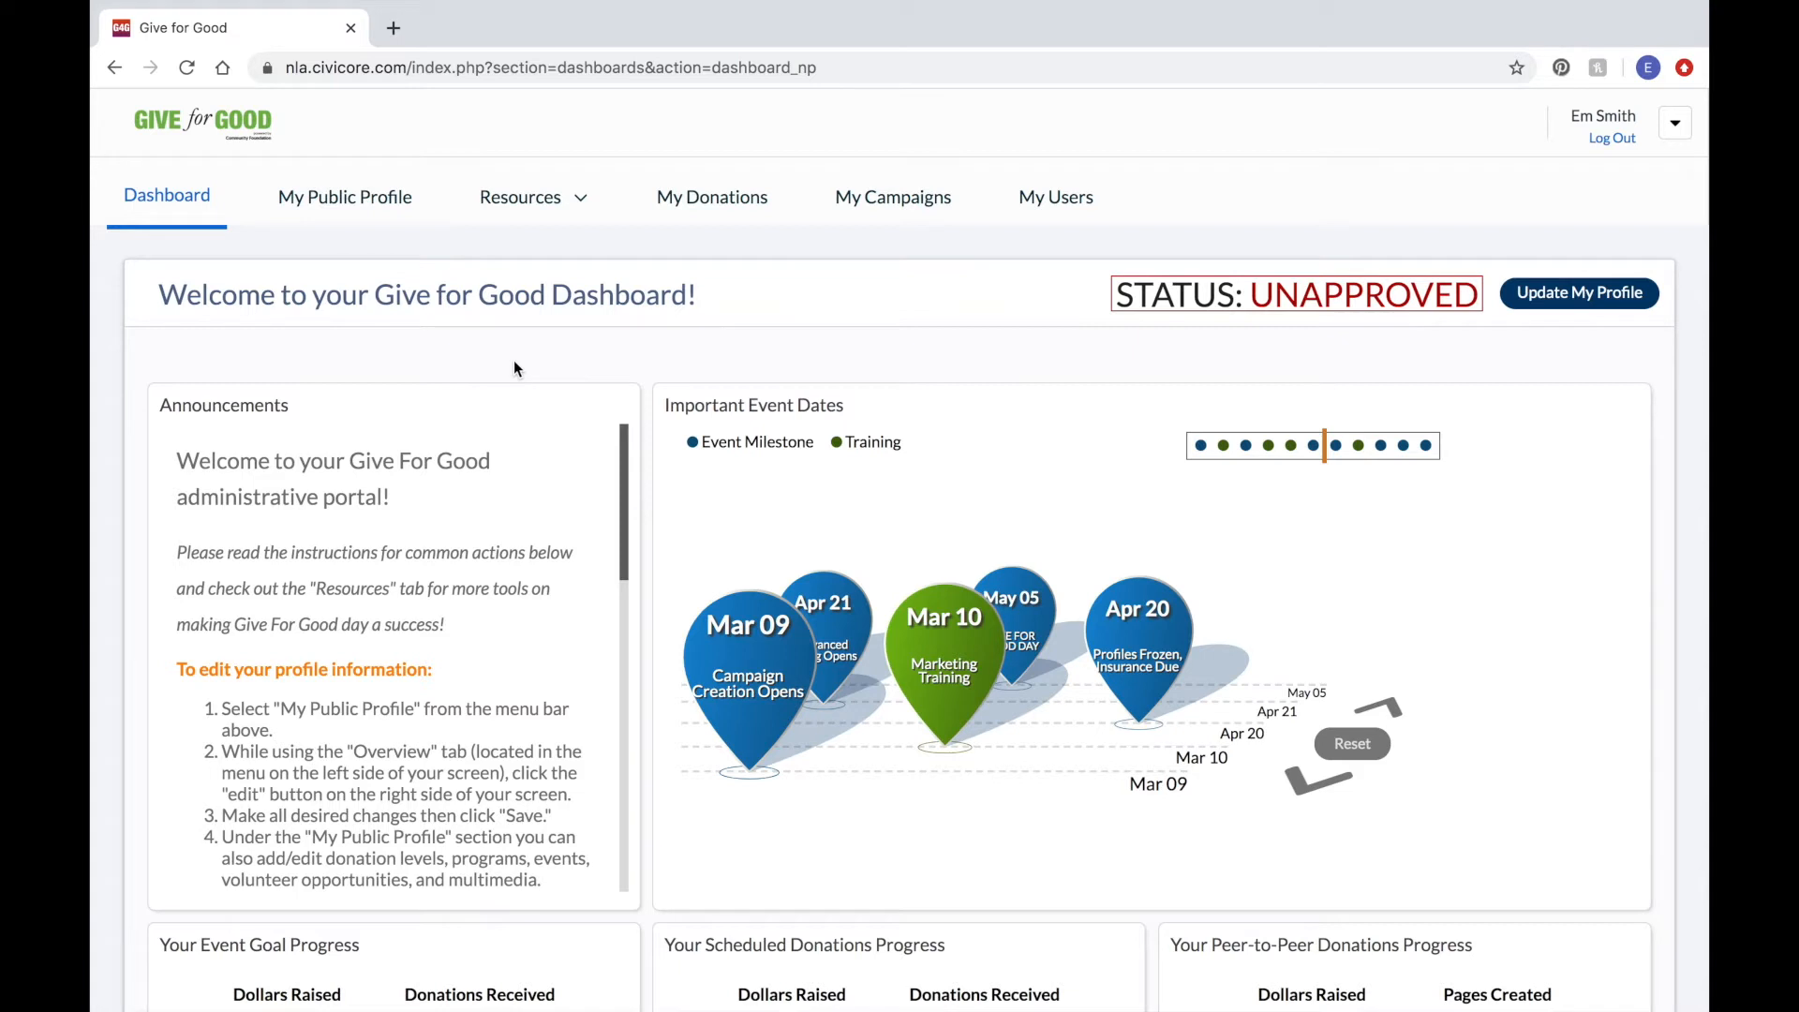
- Open the organization's public profile and review its status, organization information, contact details, social media links and content
click(371, 220)
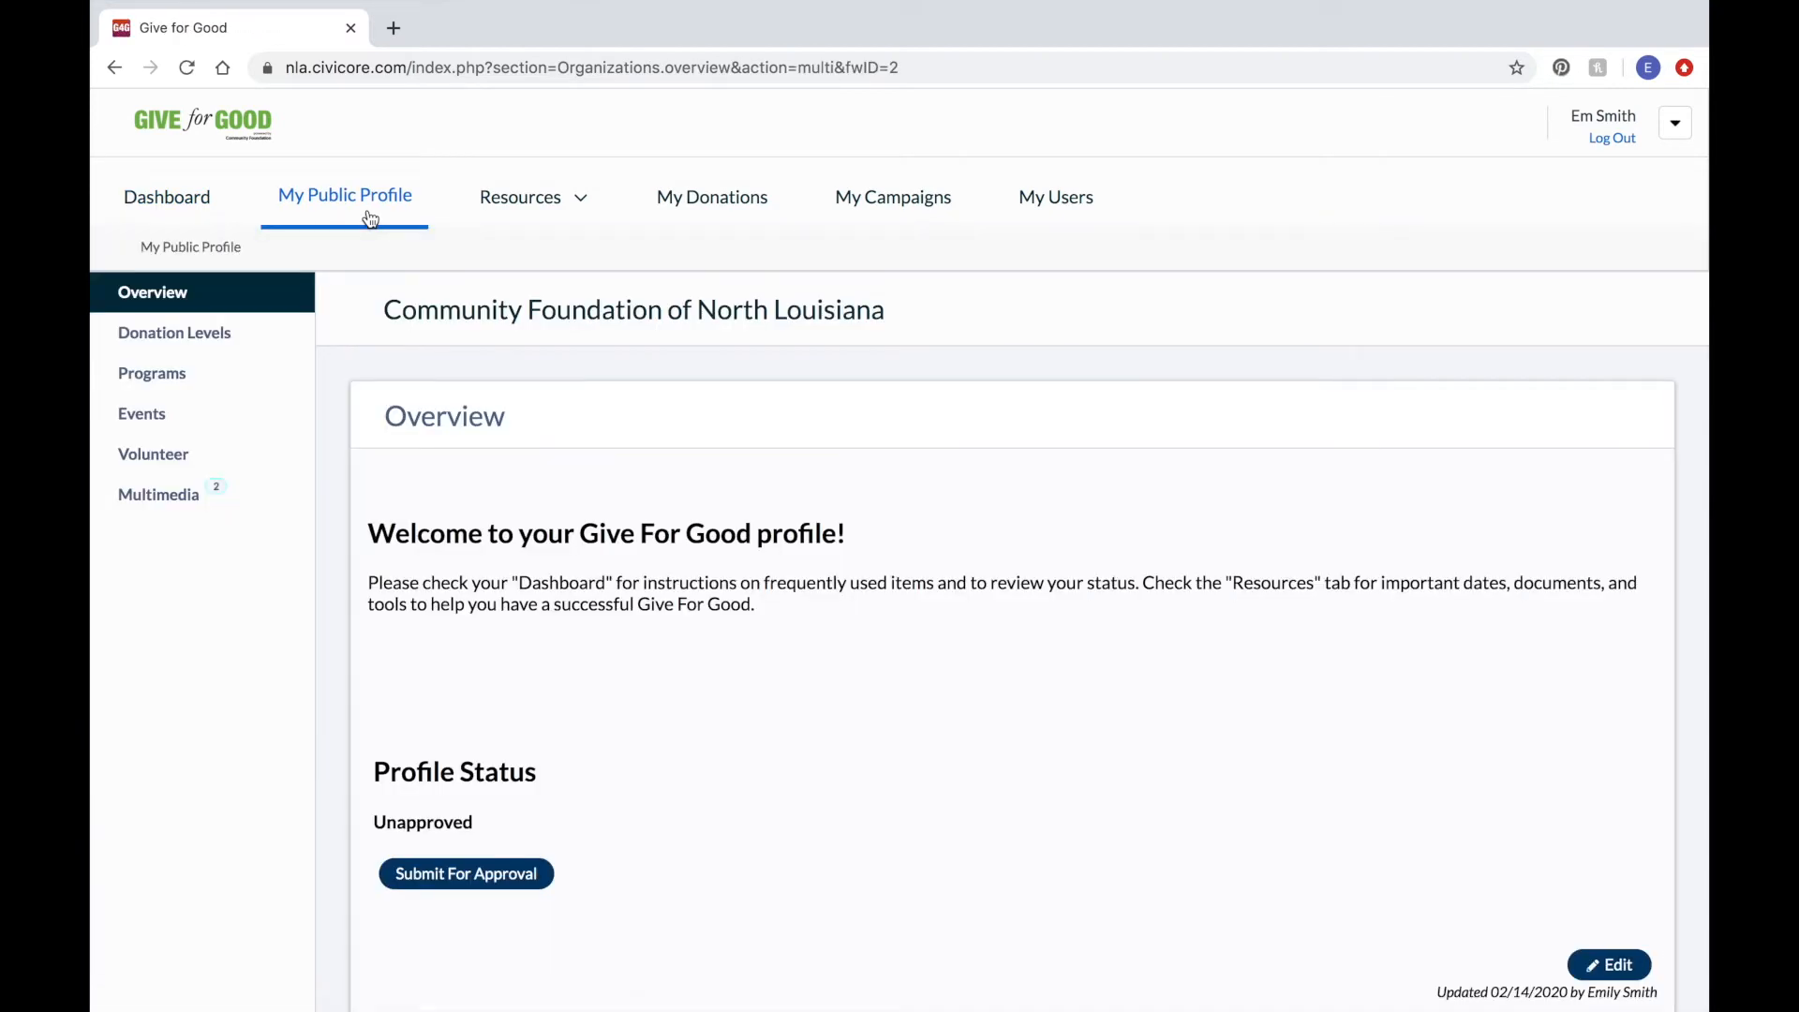
scroll(1066, 482, down, 2)
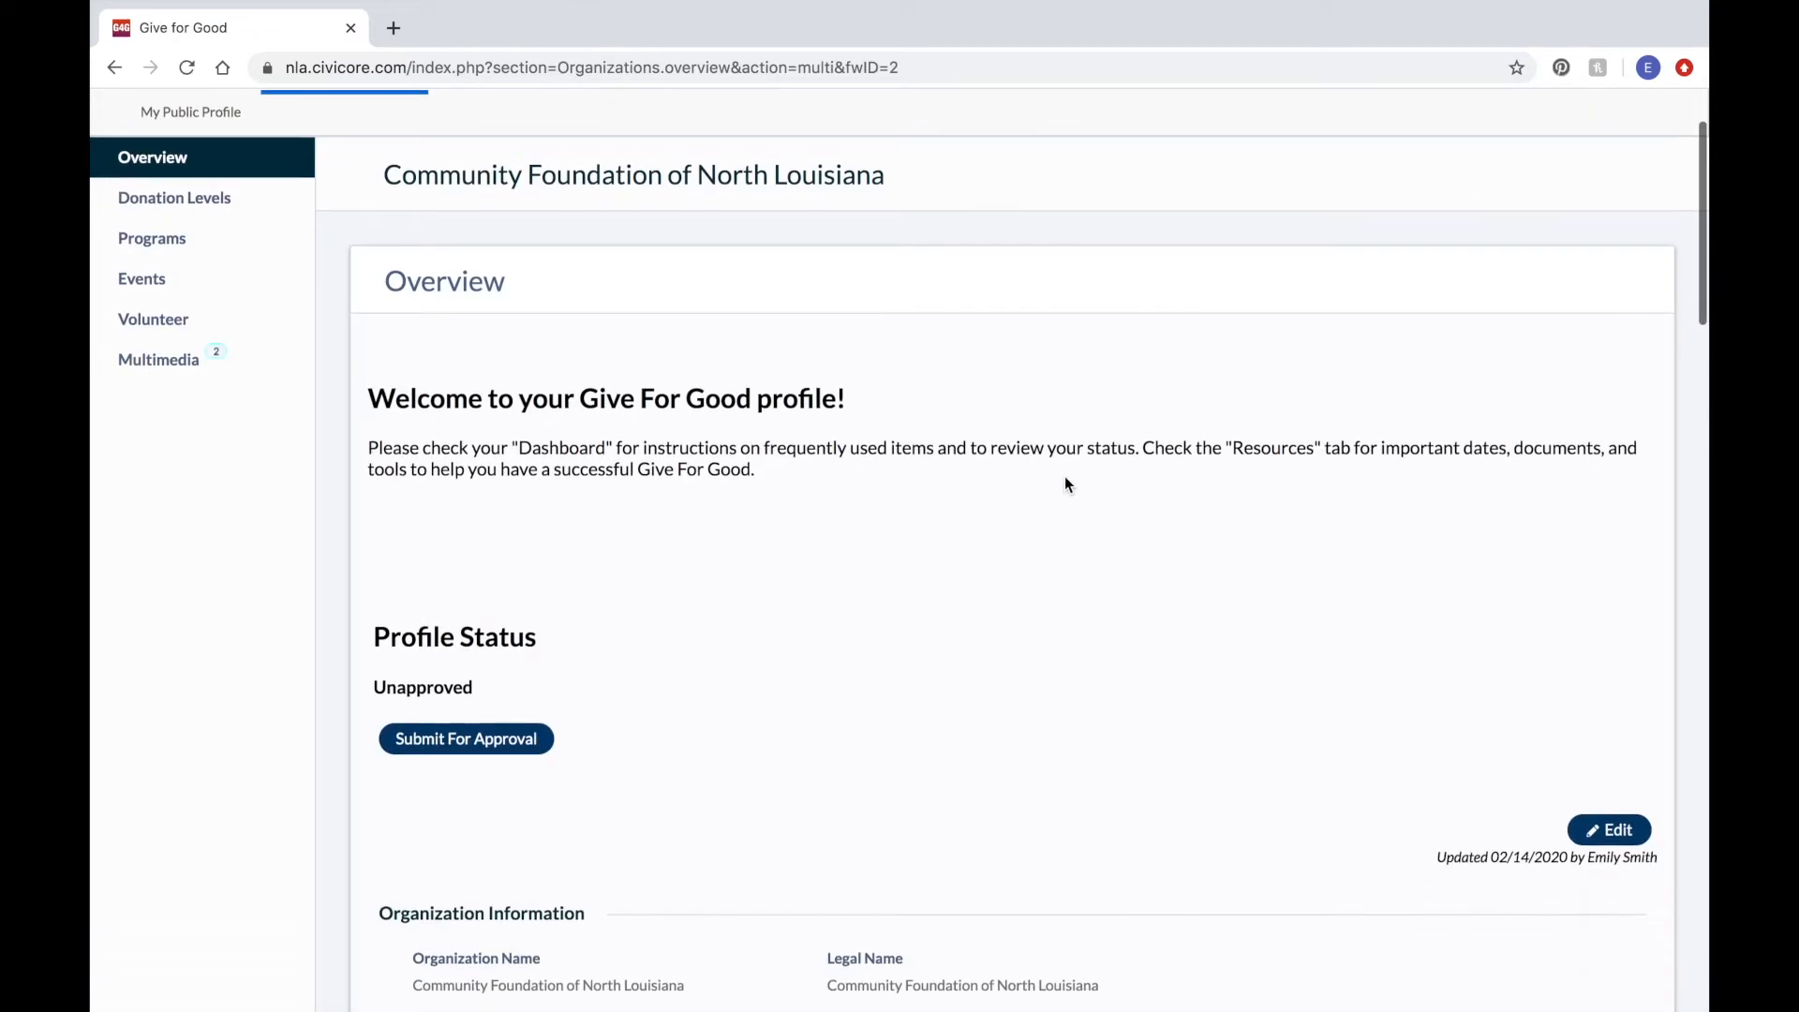
scroll(1065, 476, down, 4)
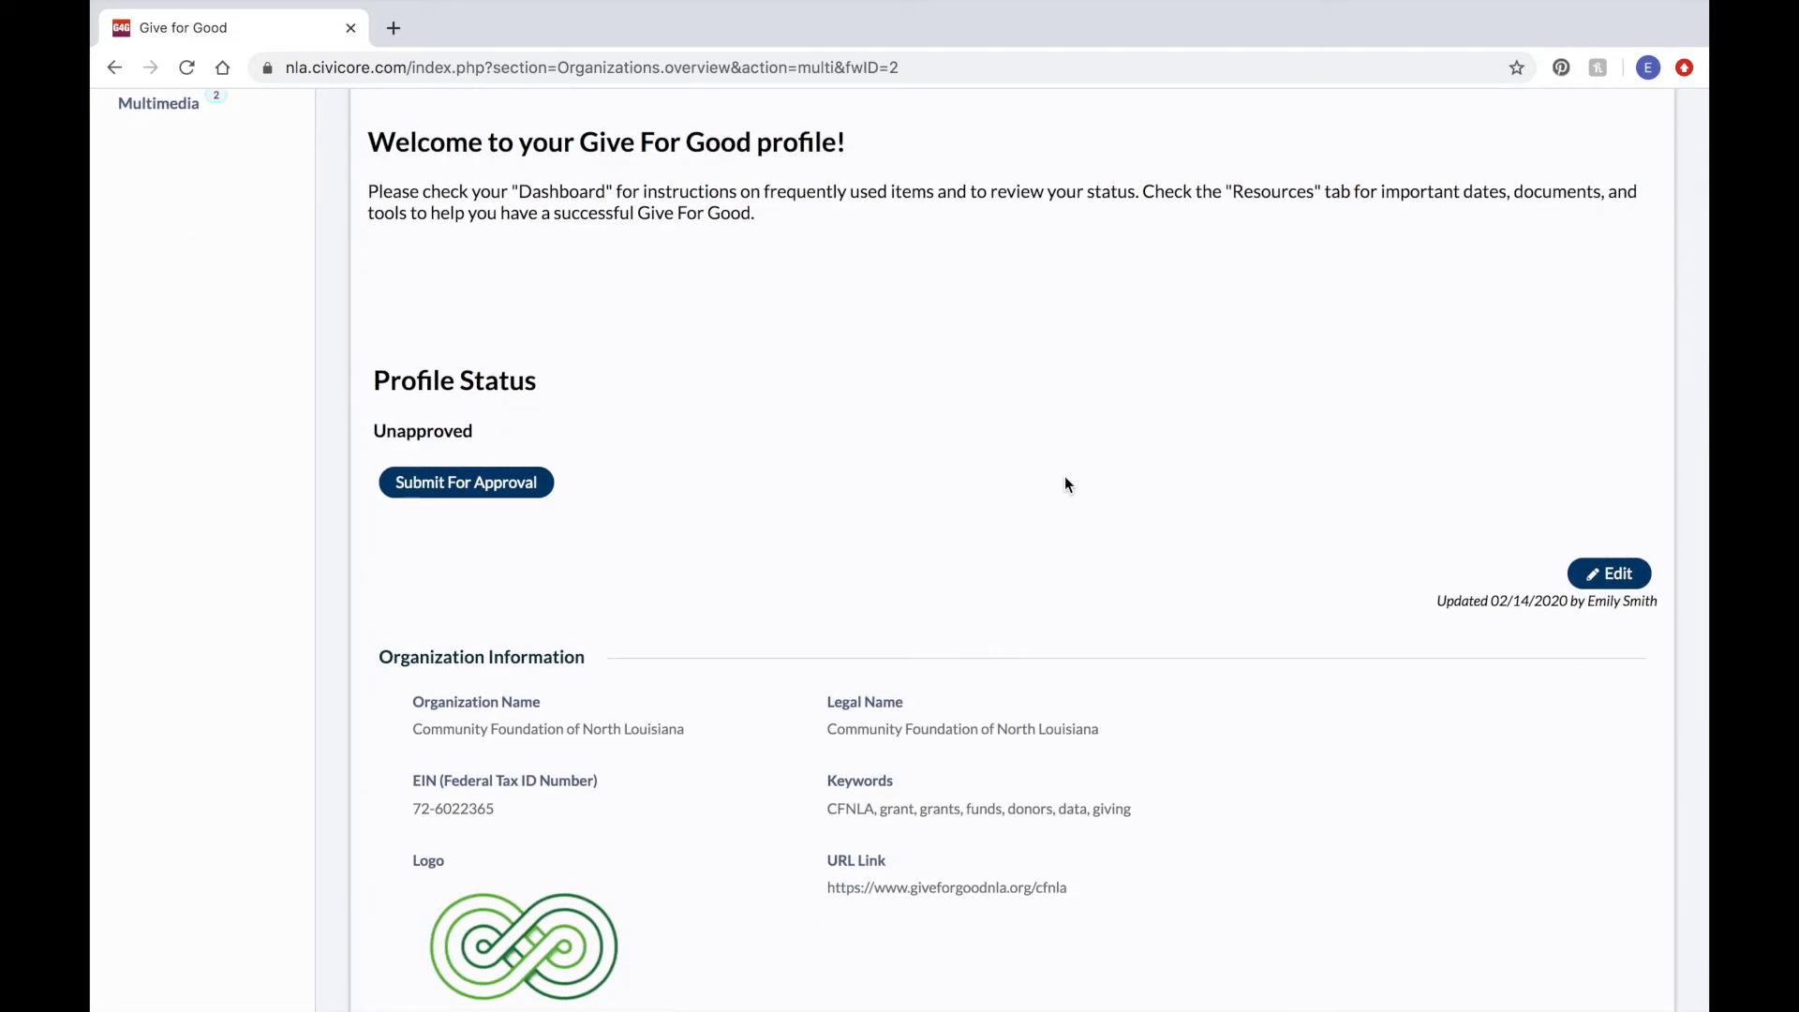
scroll(1065, 479, down, 2)
scroll(1065, 482, down, 7)
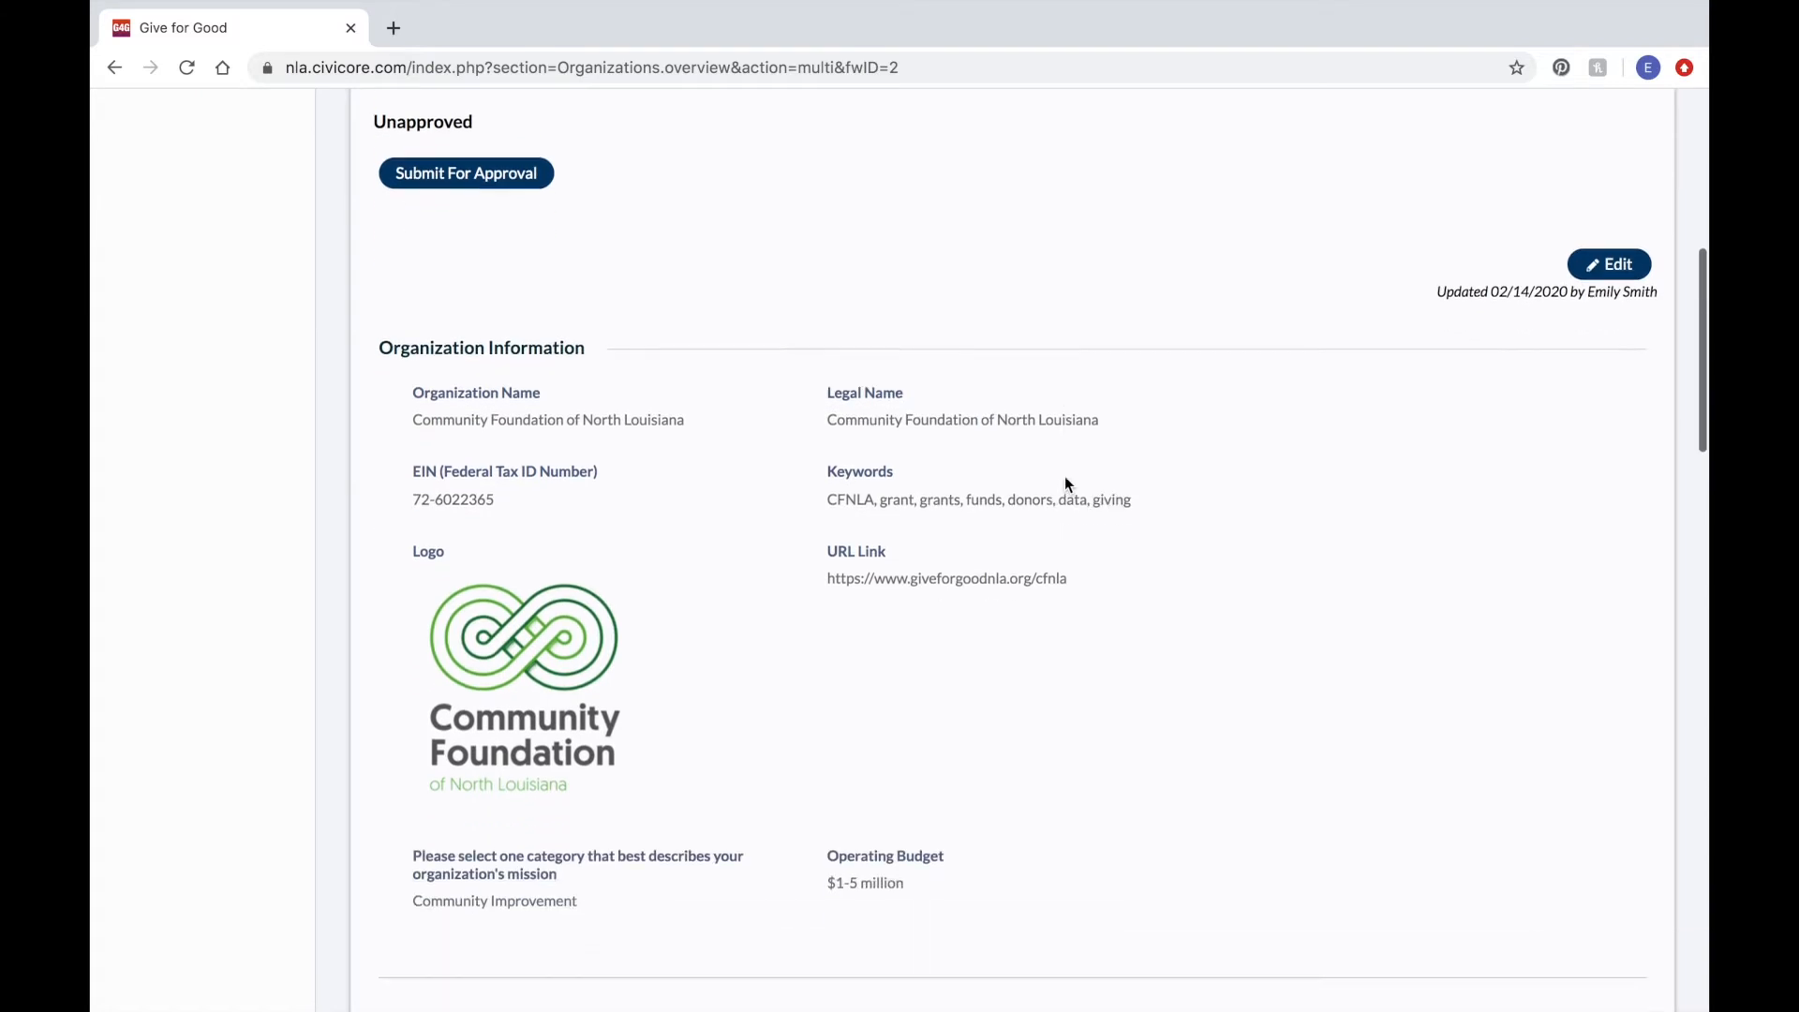
scroll(1065, 480, down, 8)
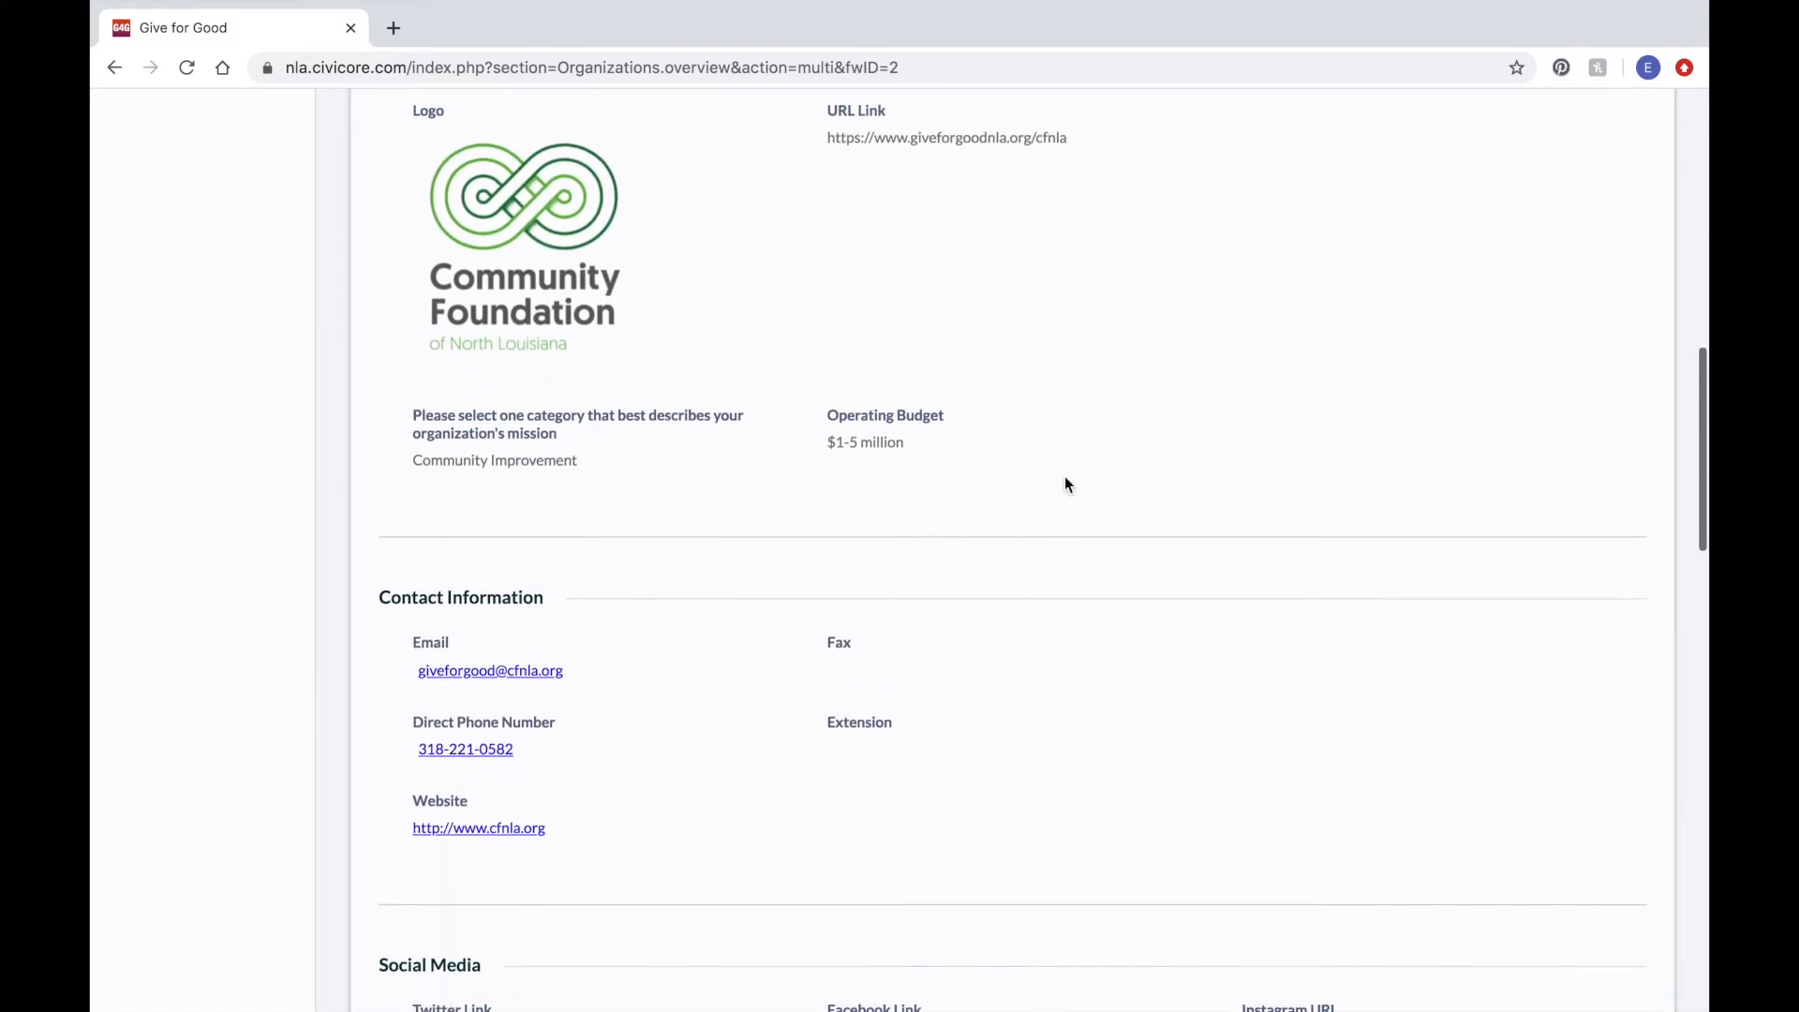
scroll(1065, 483, down, 9)
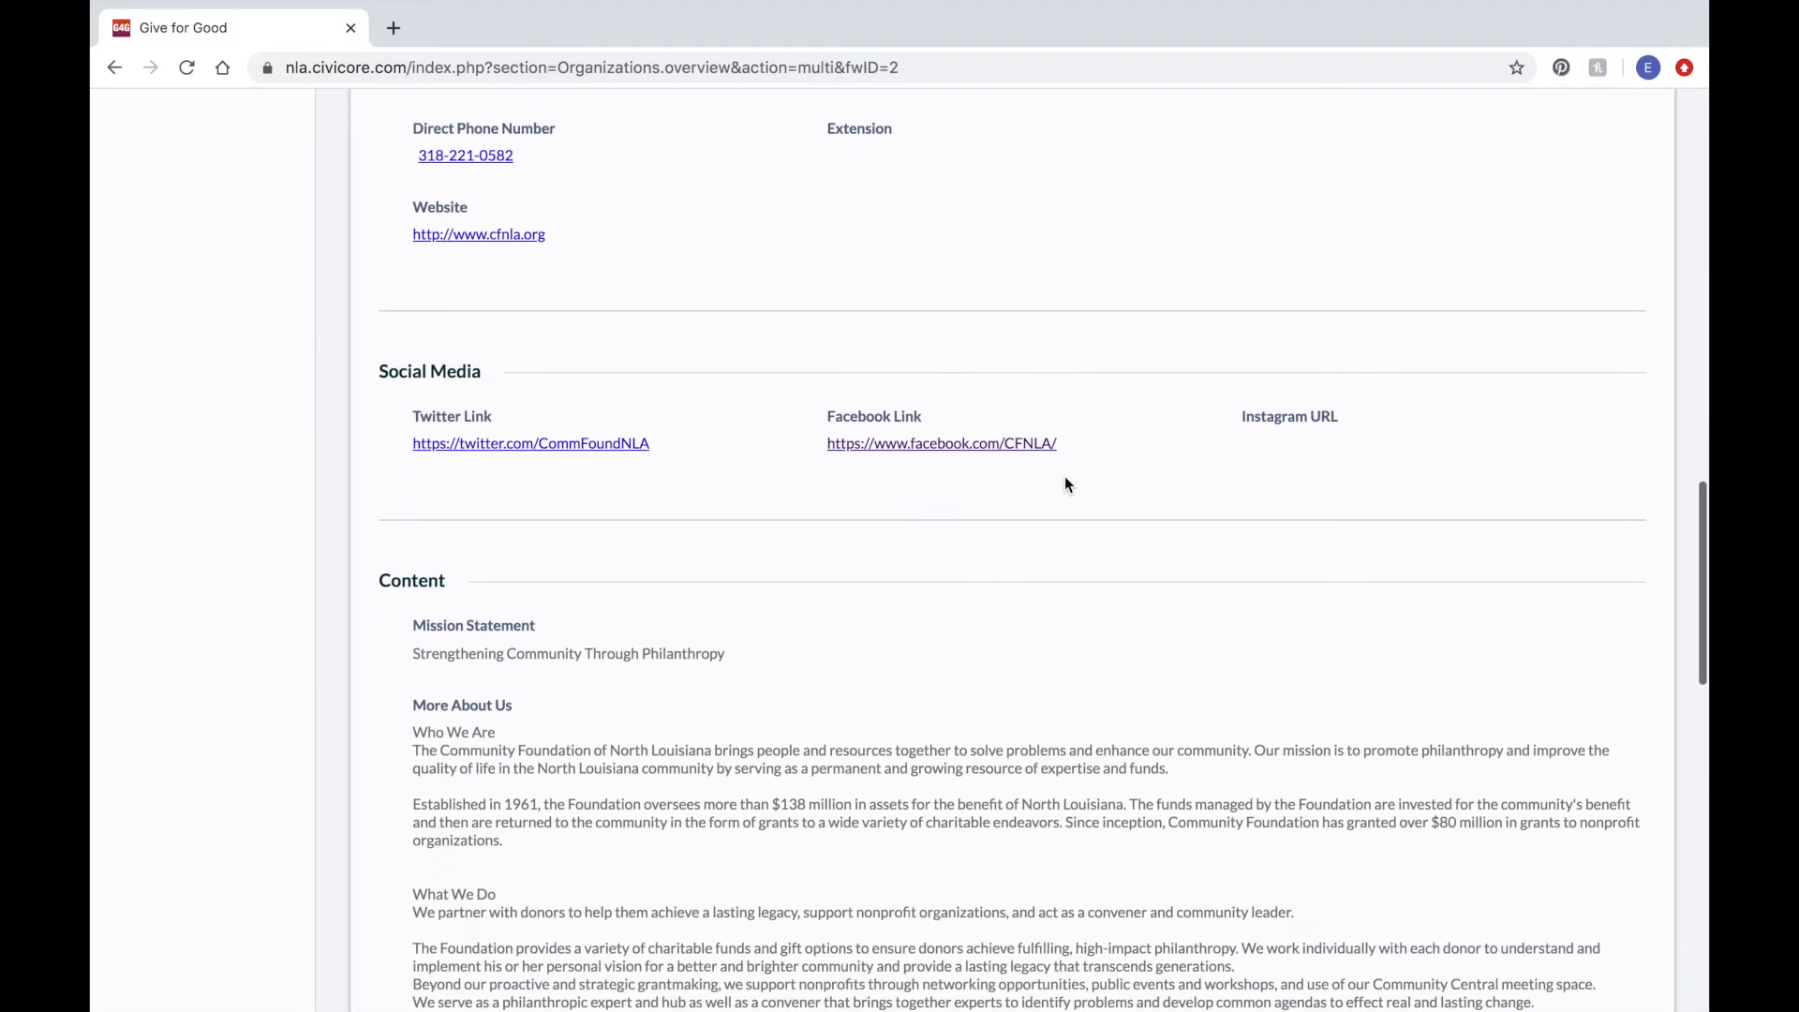
scroll(1068, 476, down, 4)
scroll(1068, 476, up, 20)
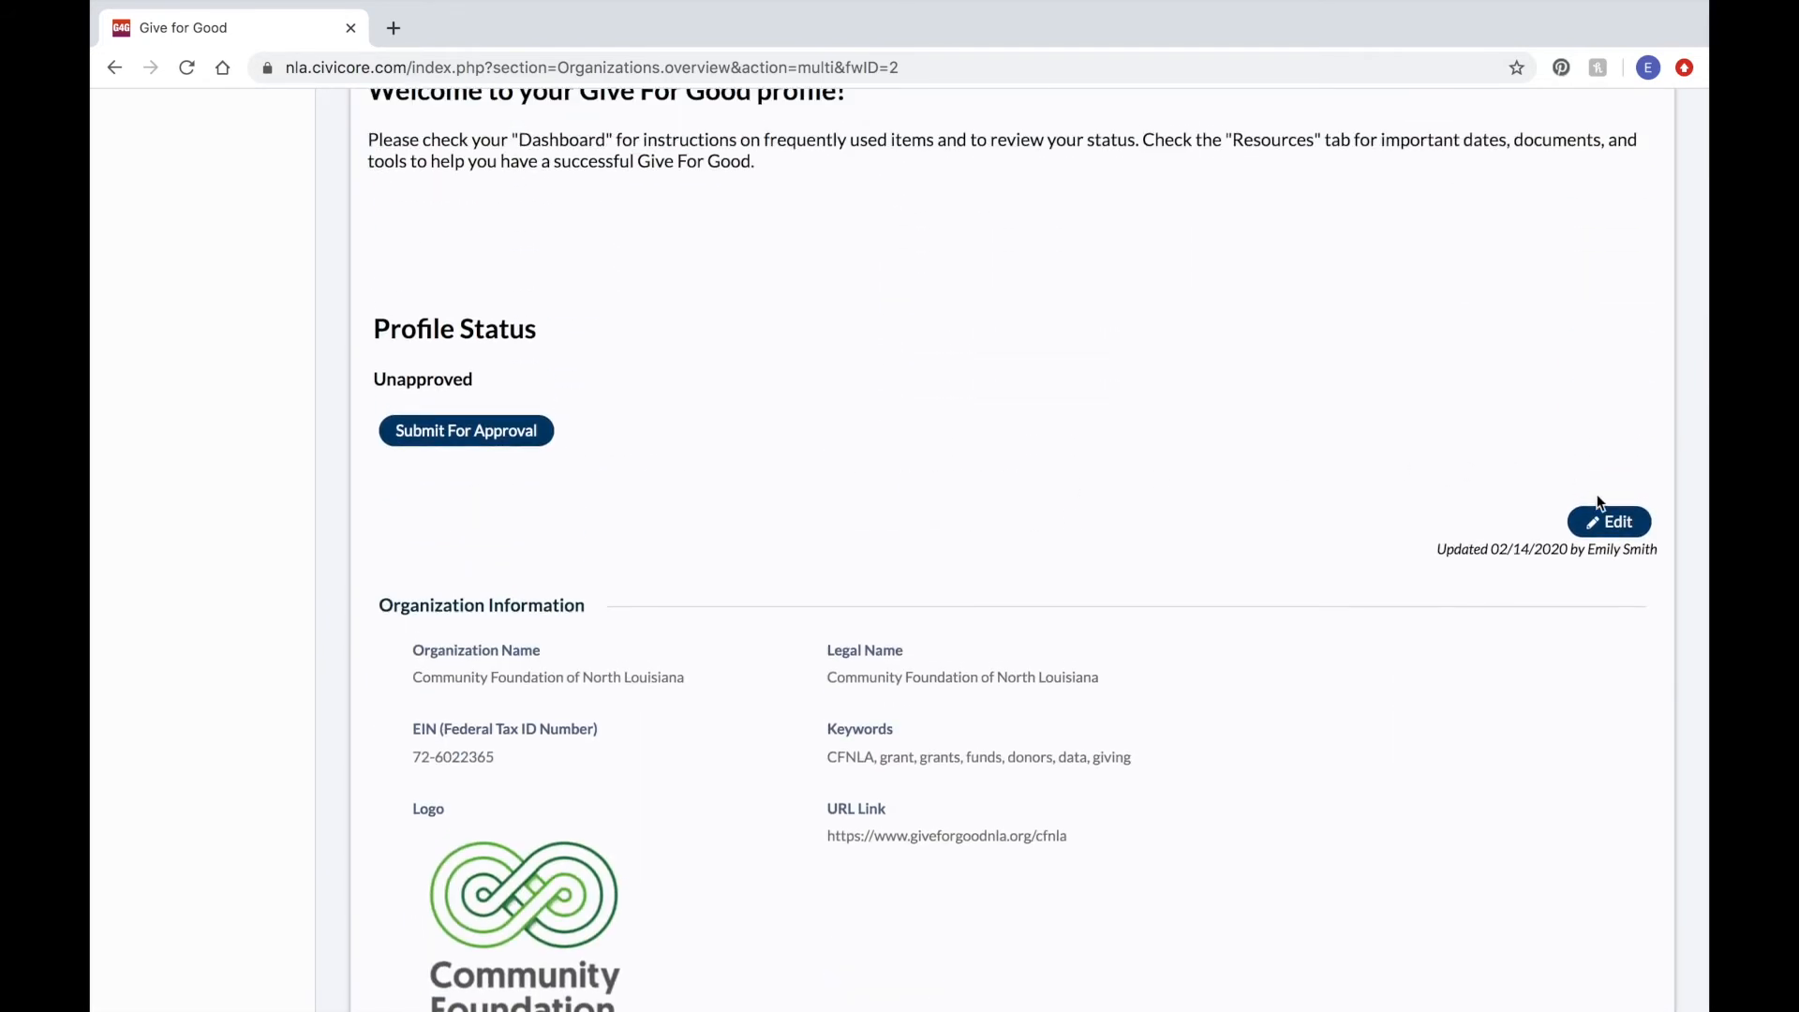
- Open the profile overview for editing and check the organization information, particularly the keywords and URL link fields
click(1611, 527)
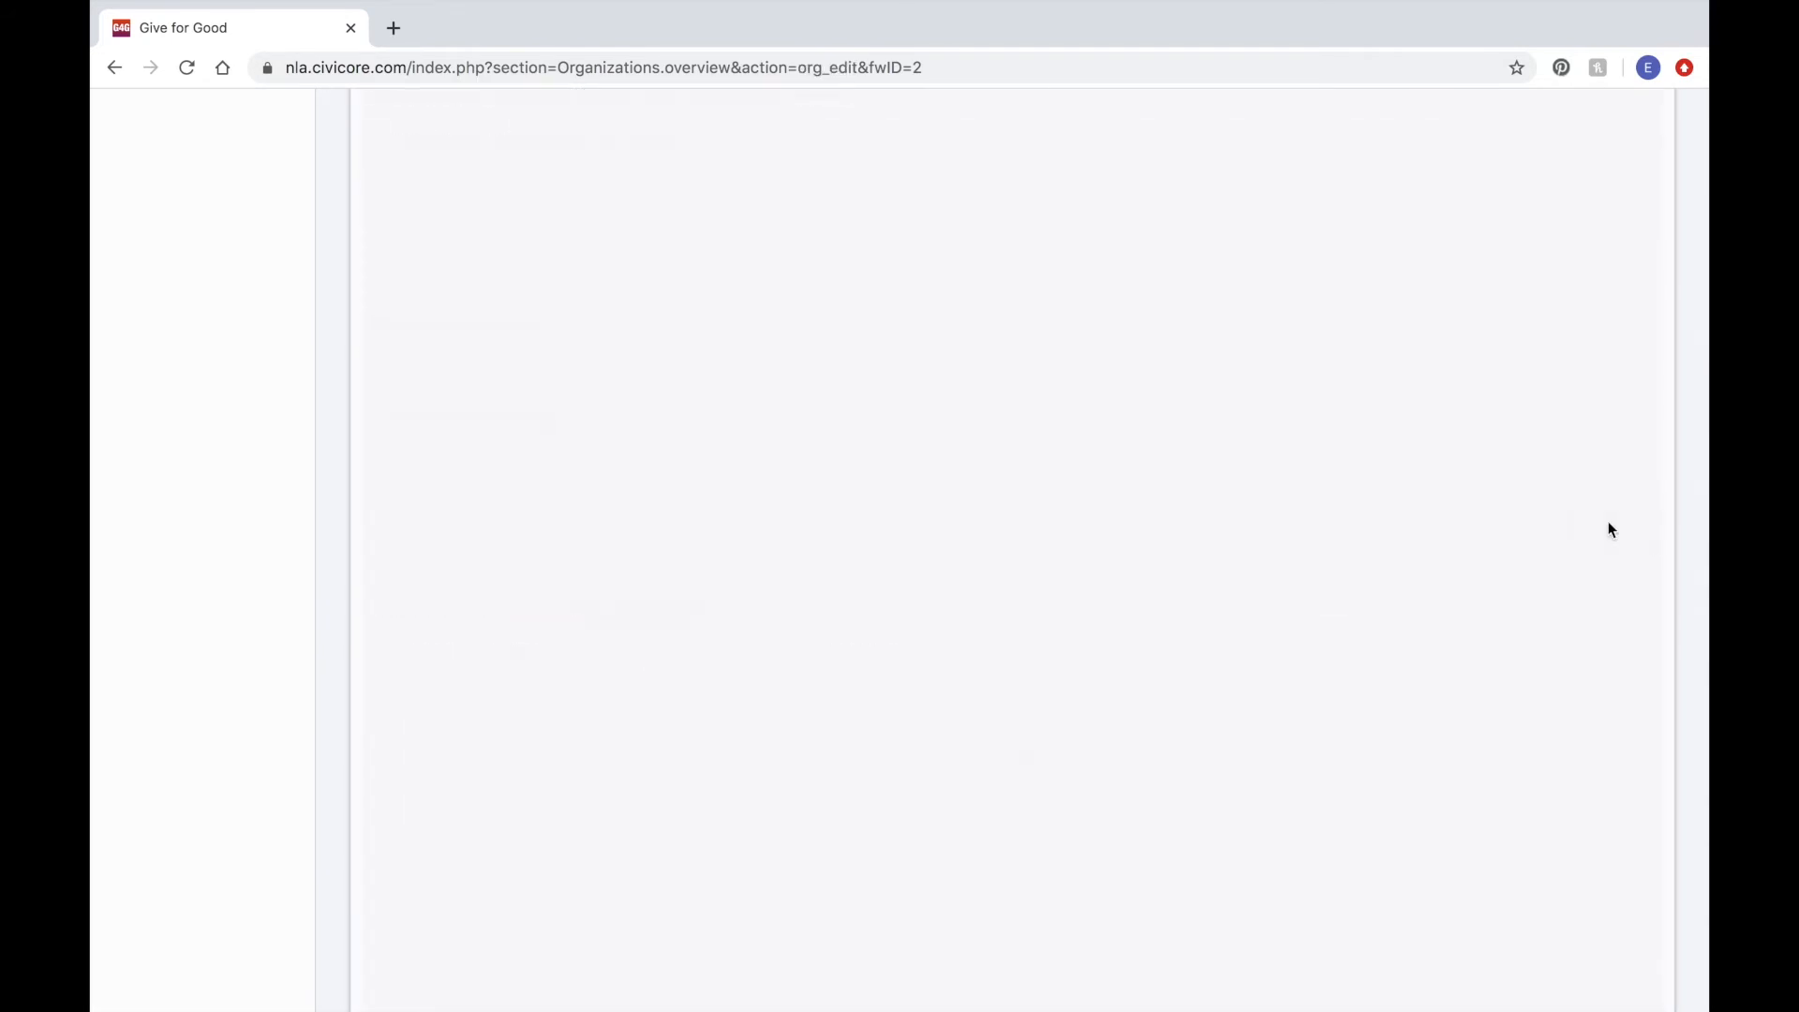
scroll(1559, 488, up, 2)
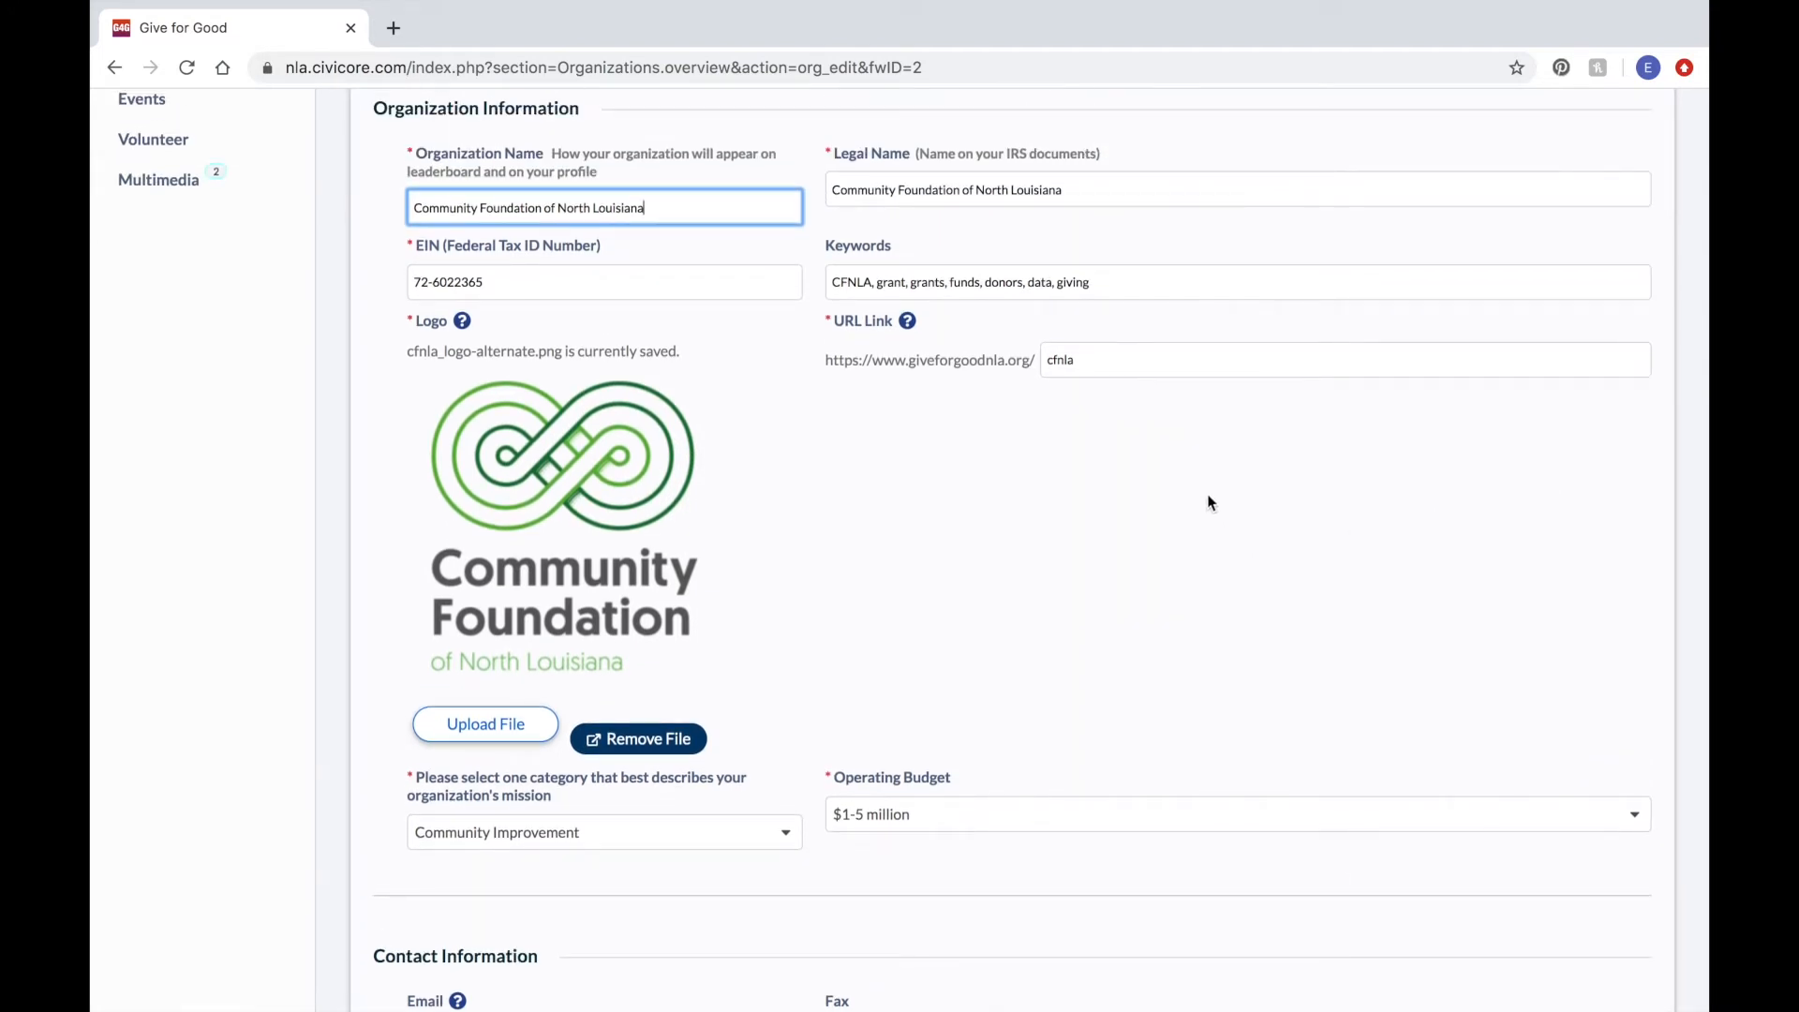
drag(1100, 278, 828, 286)
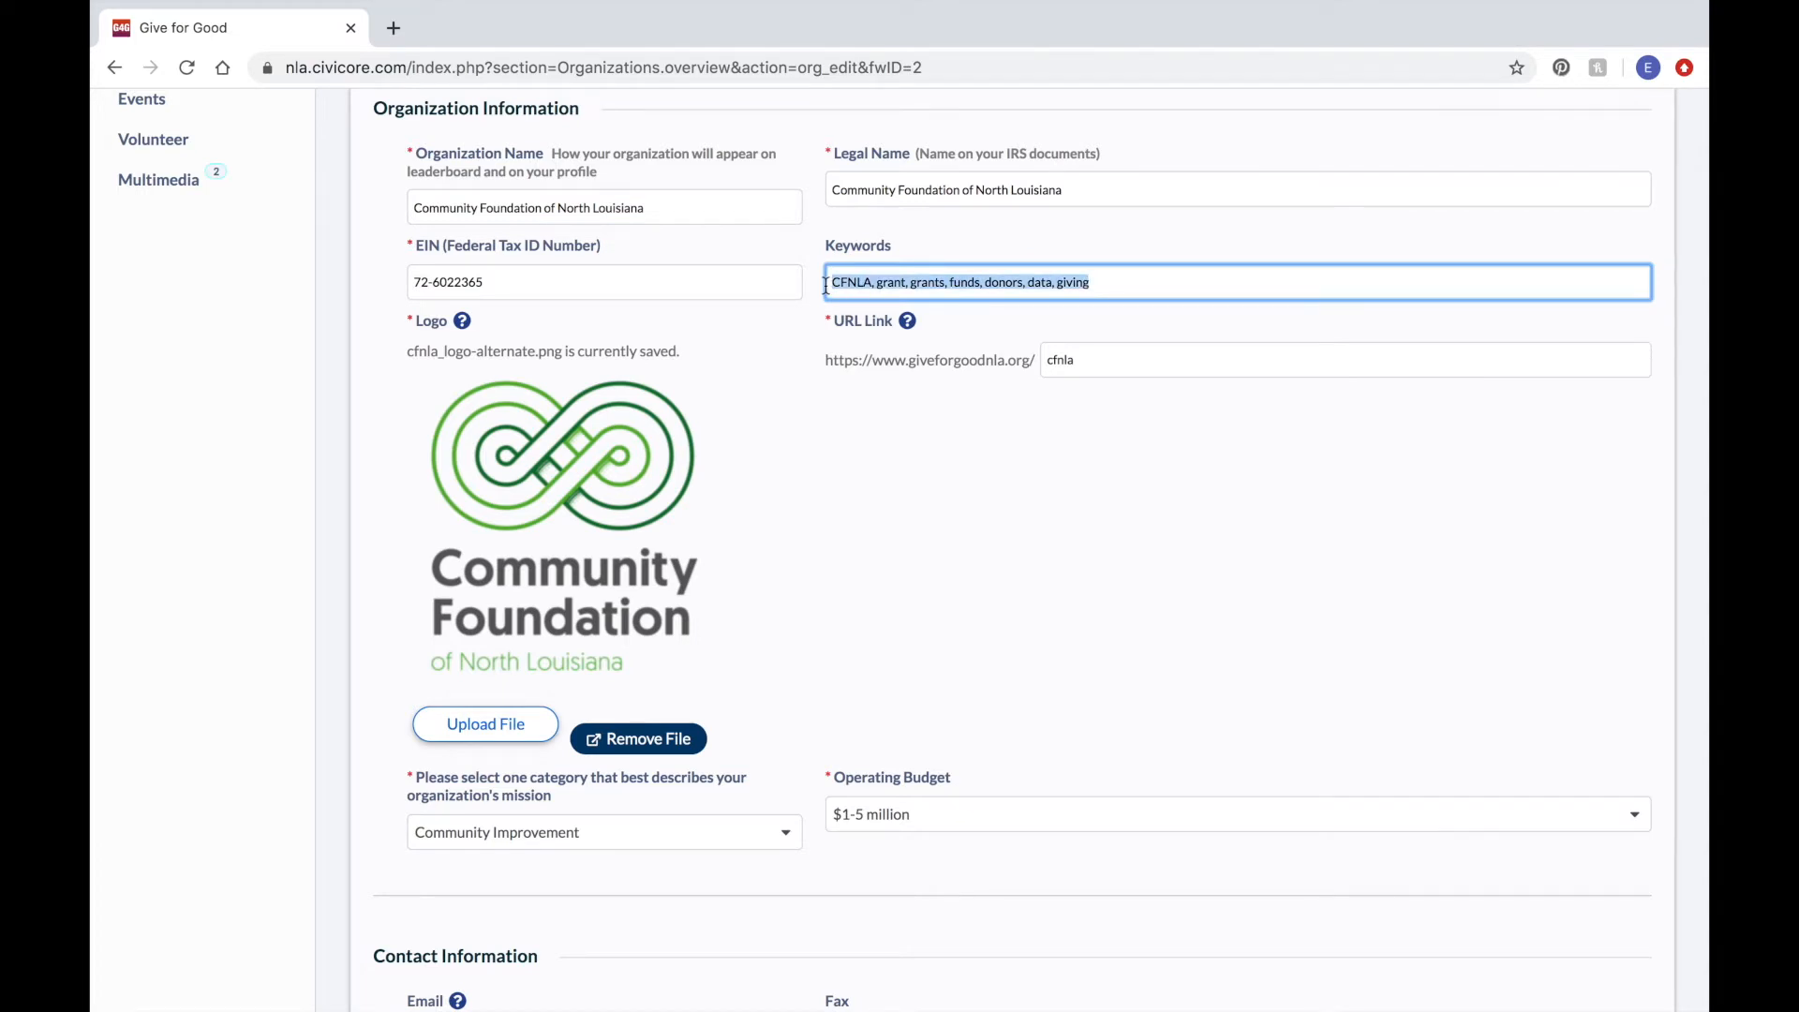
click(1139, 279)
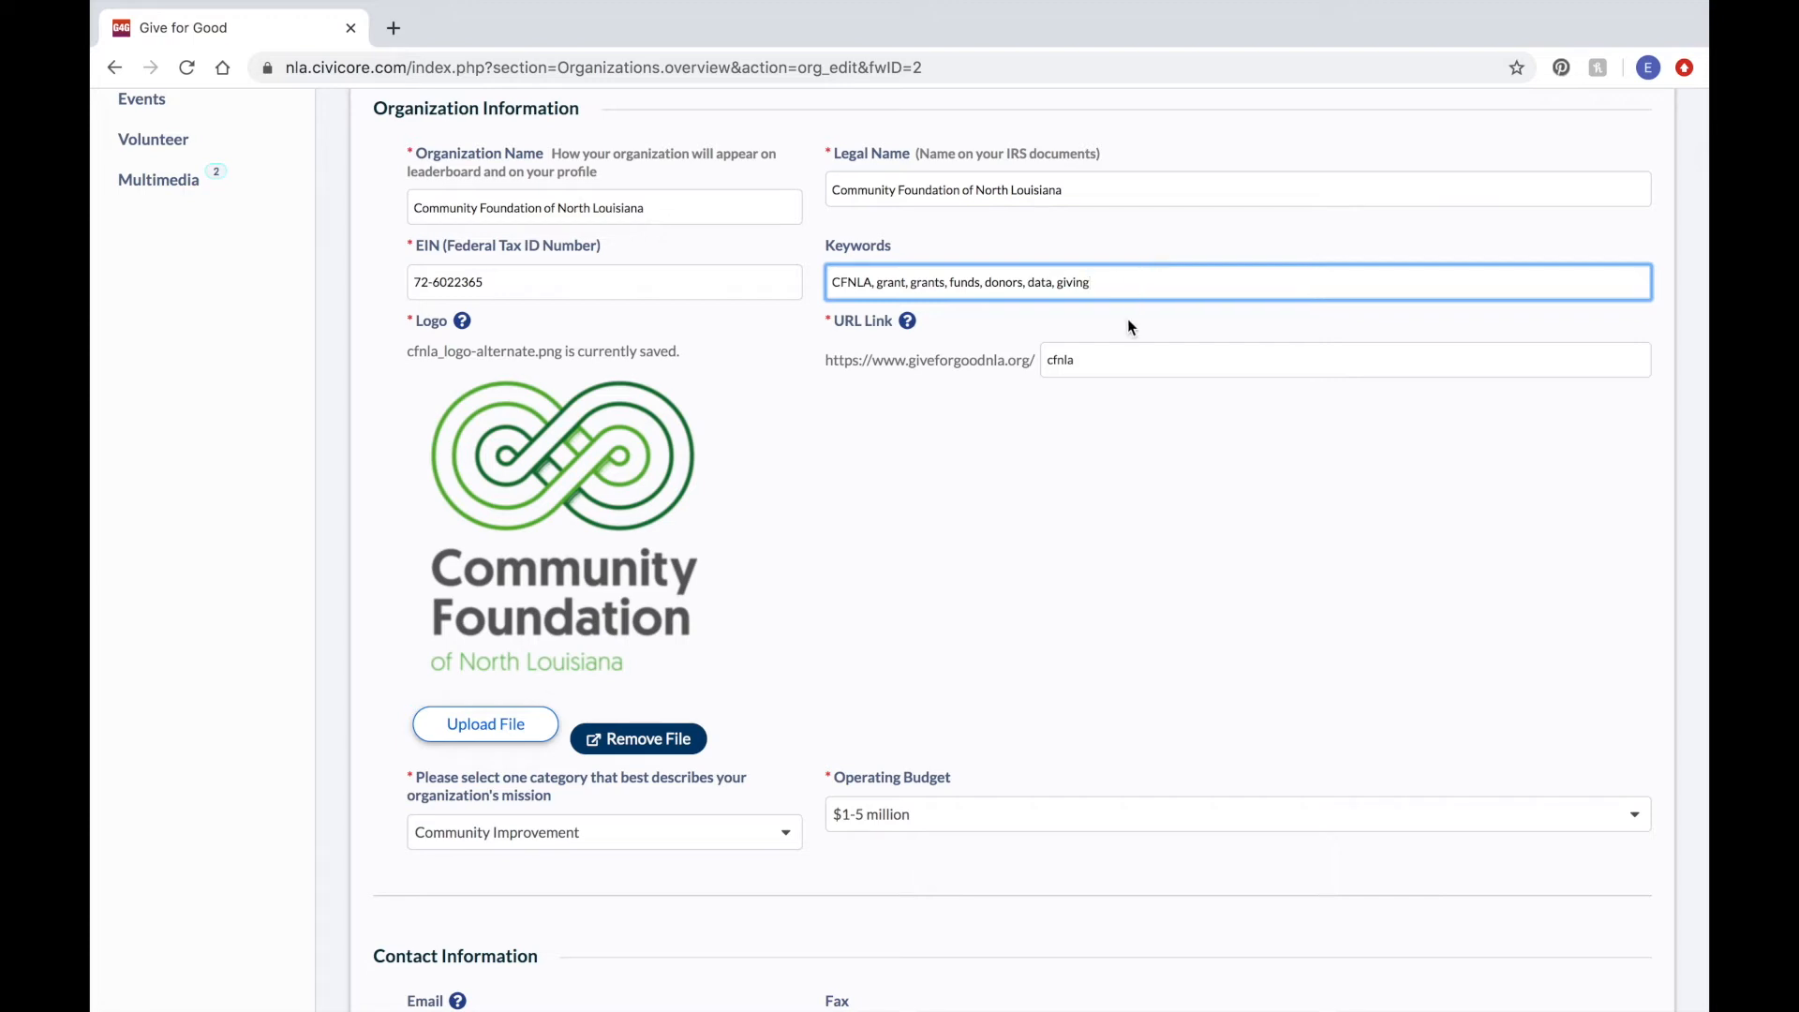
scroll(1131, 326, down, 3)
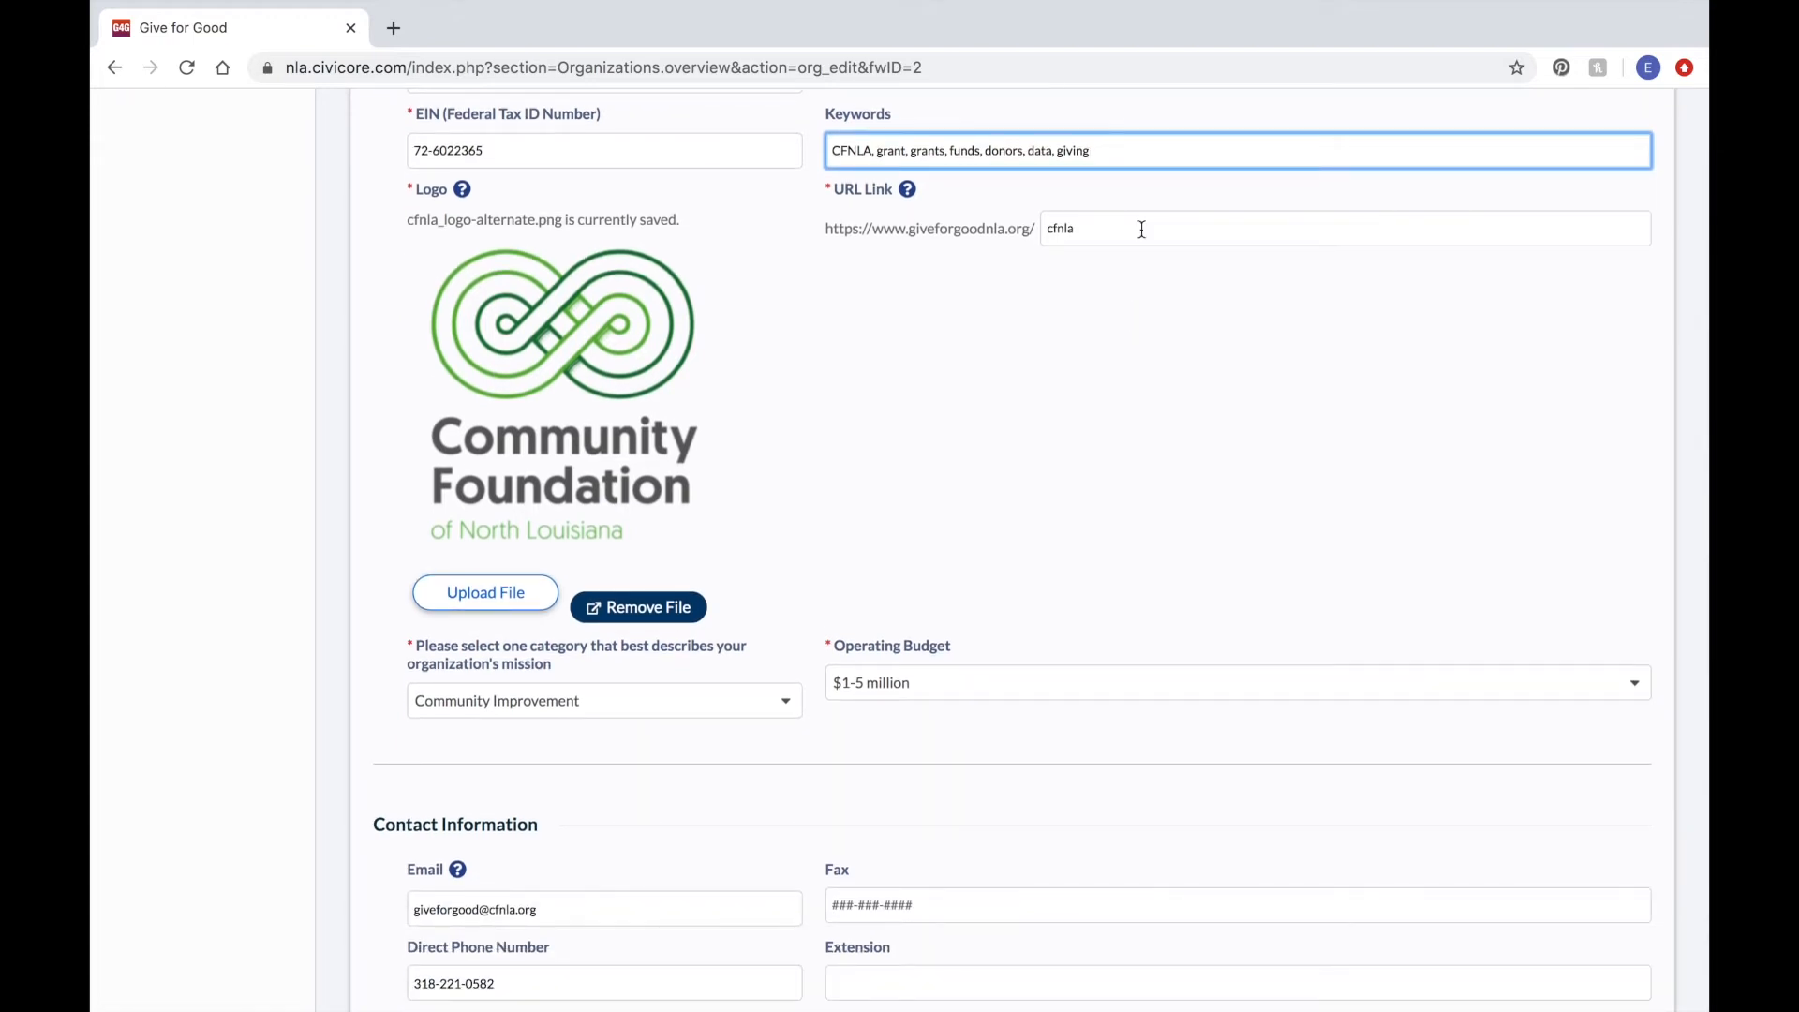
drag(1142, 229, 1046, 229)
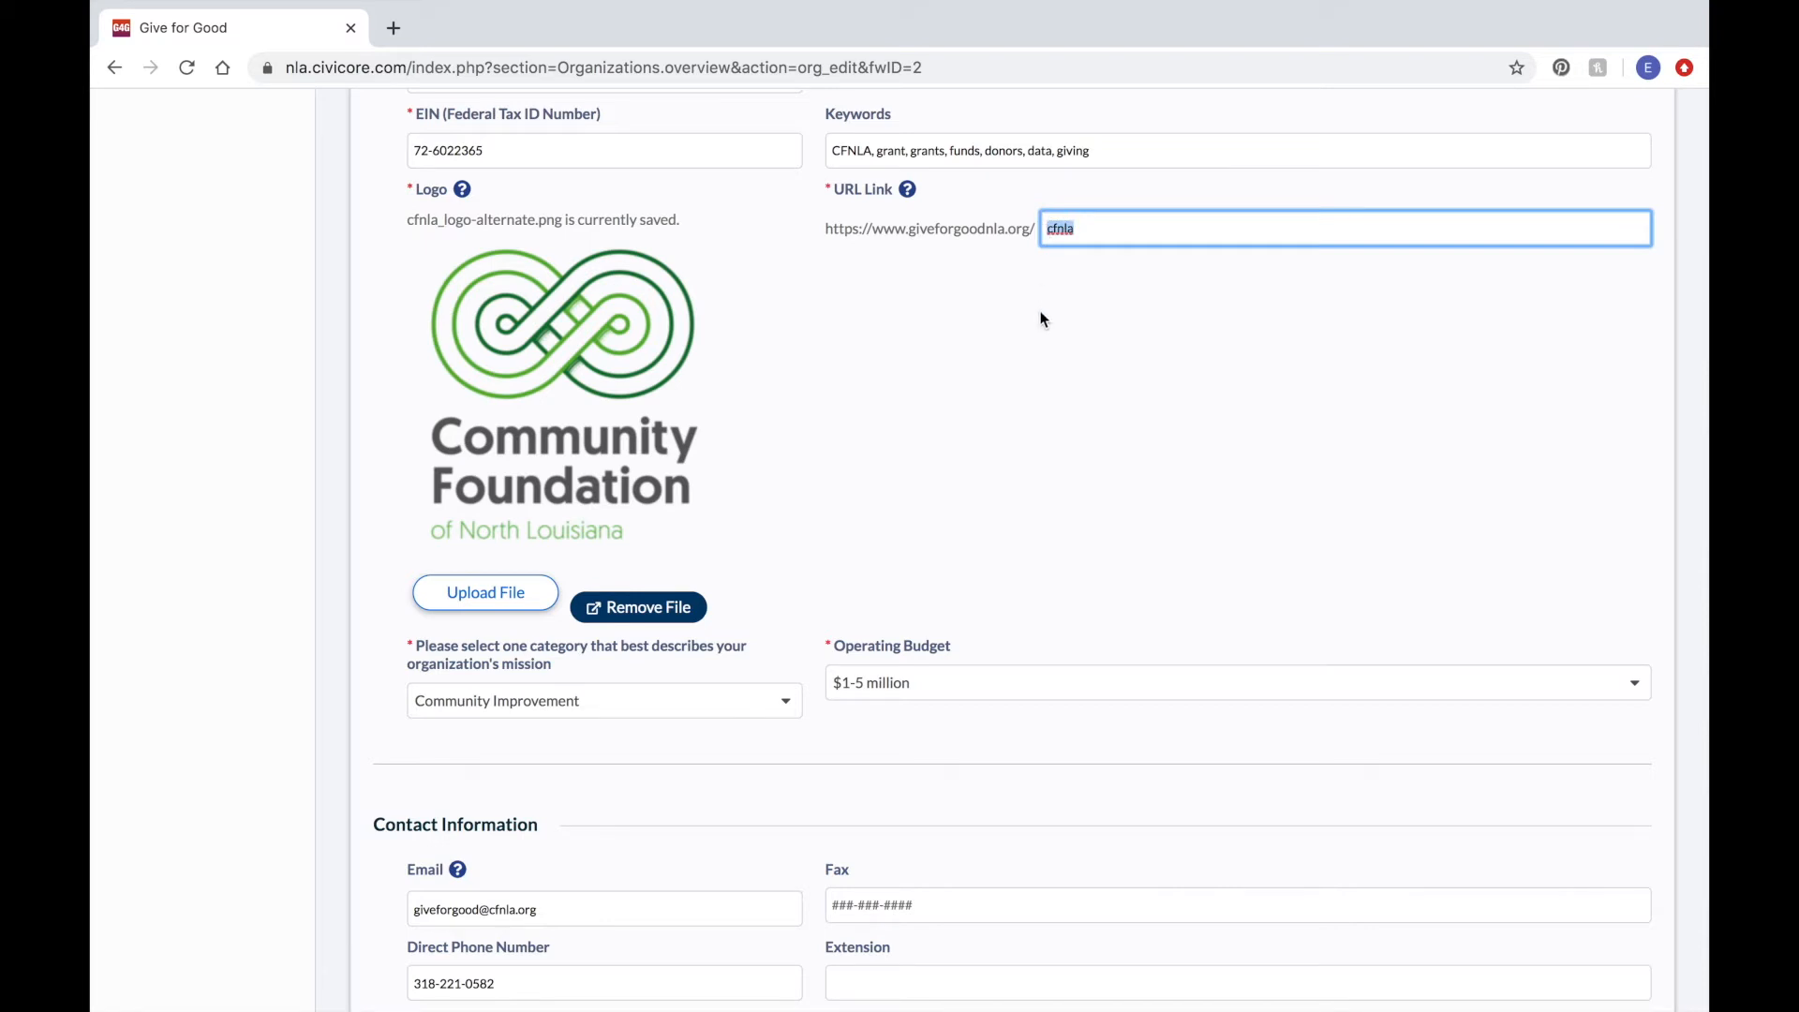
click(1133, 229)
click(927, 362)
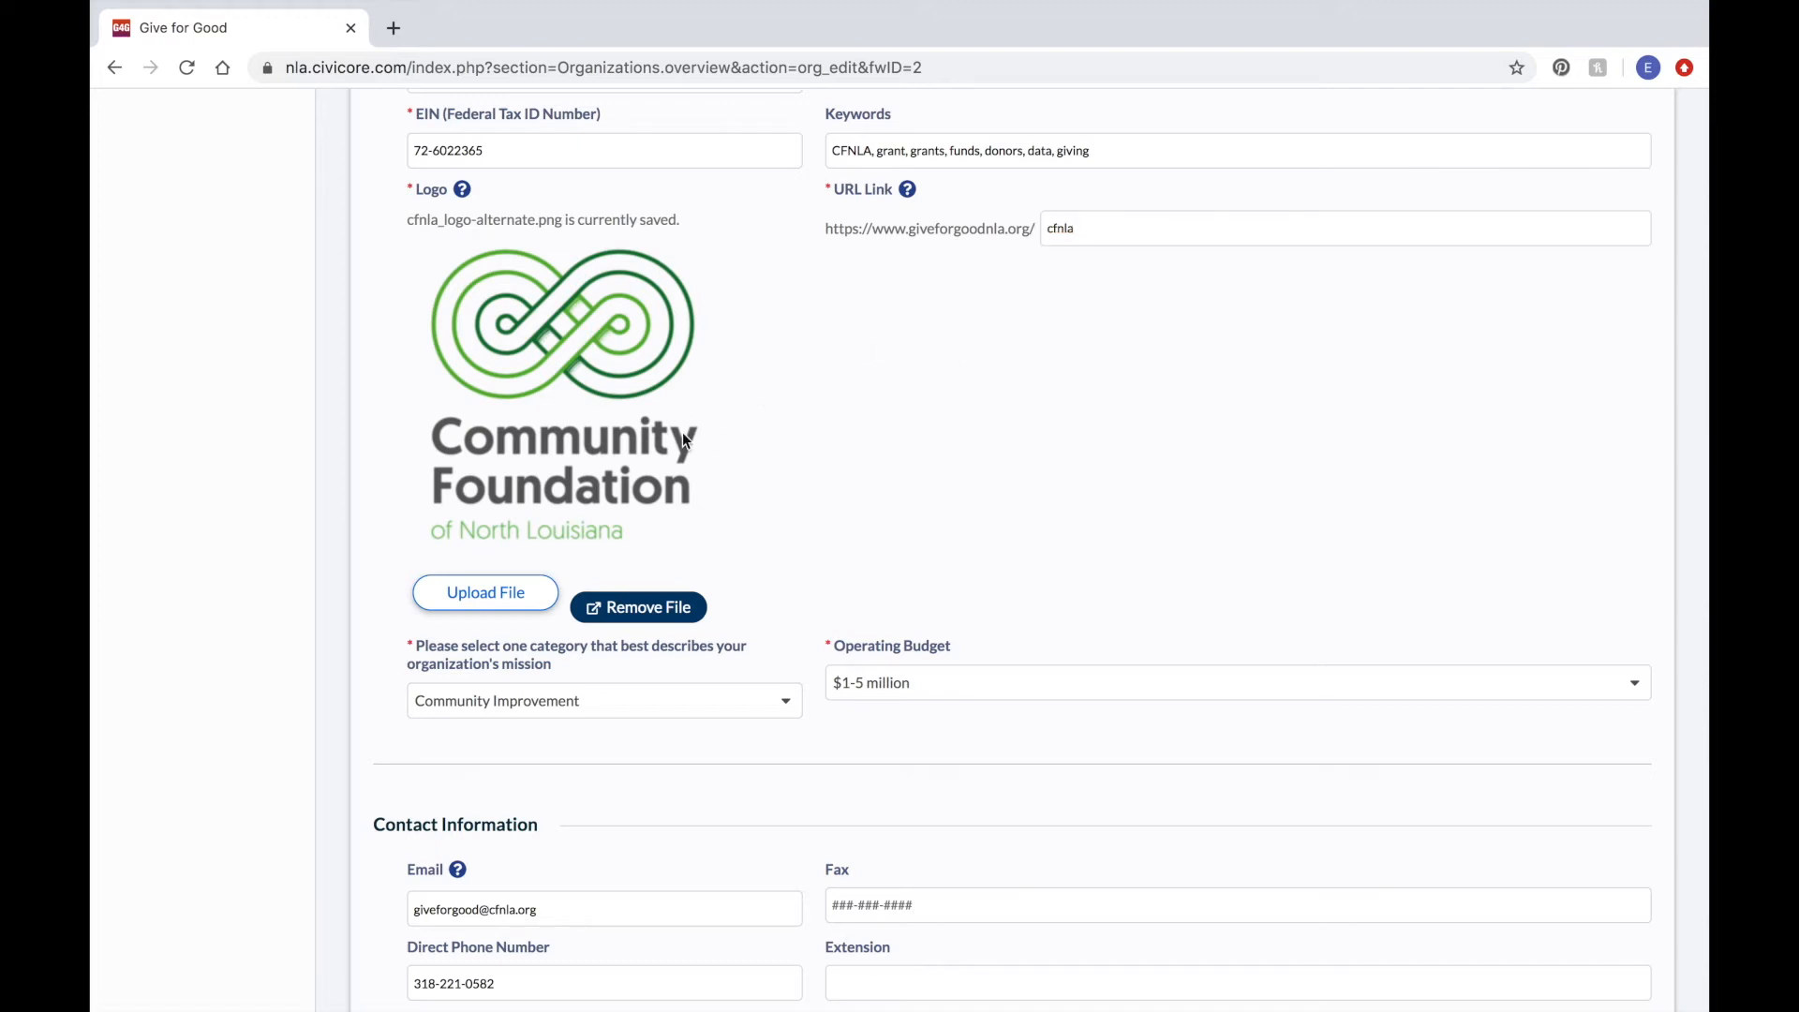
- Review the edit form's mission category, operating budget, contact information, social media, mission statement, More About Us, testimonials and event goal fields
scroll(755, 451, down, 2)
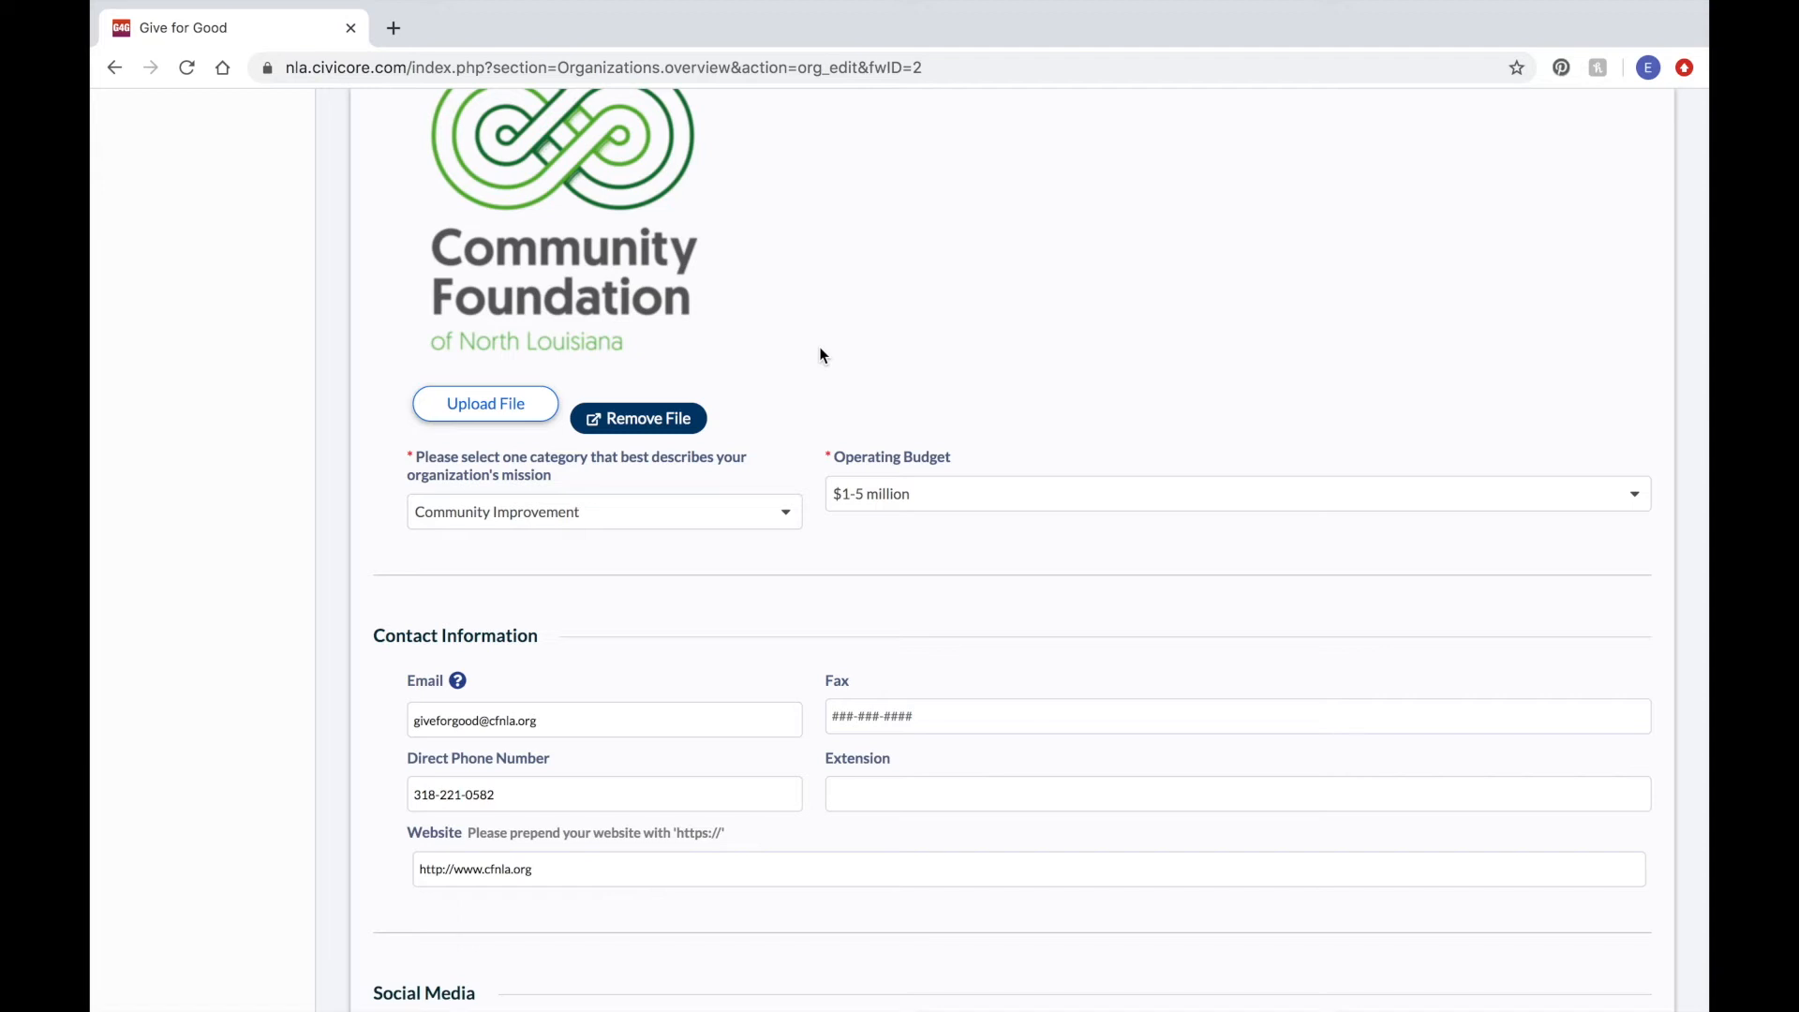
scroll(823, 355, down, 3)
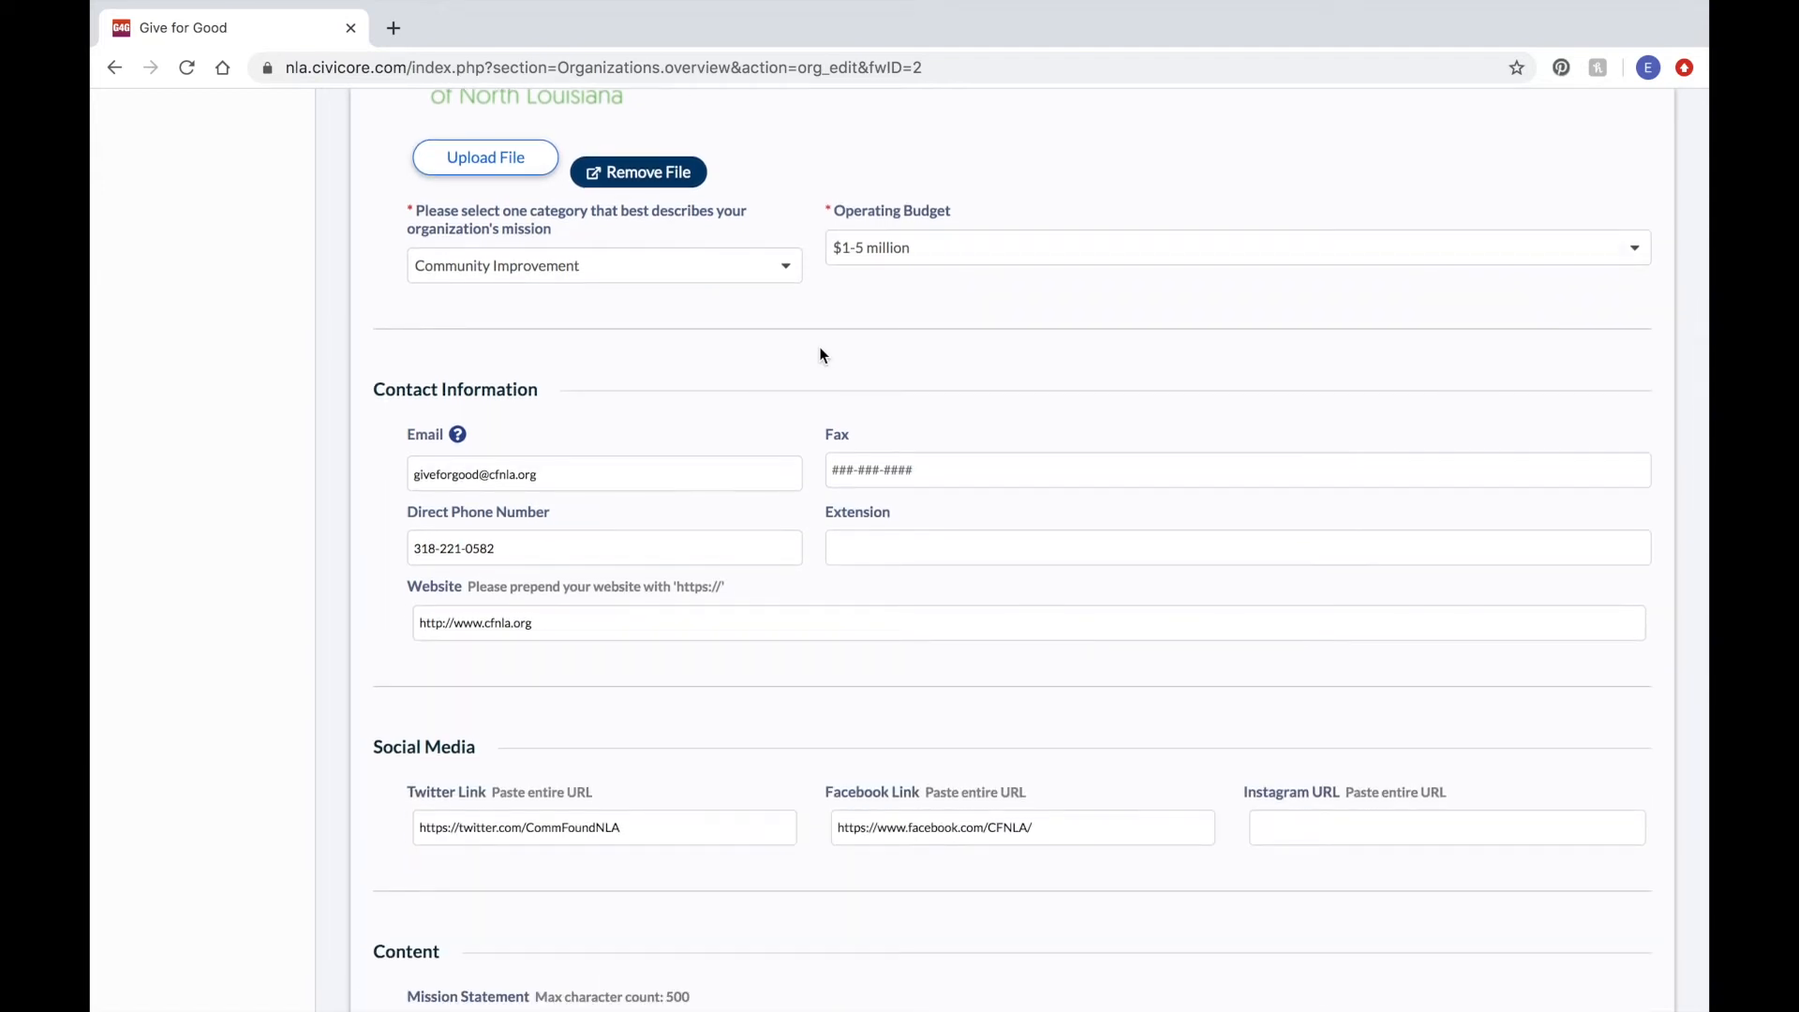
scroll(823, 355, down, 3)
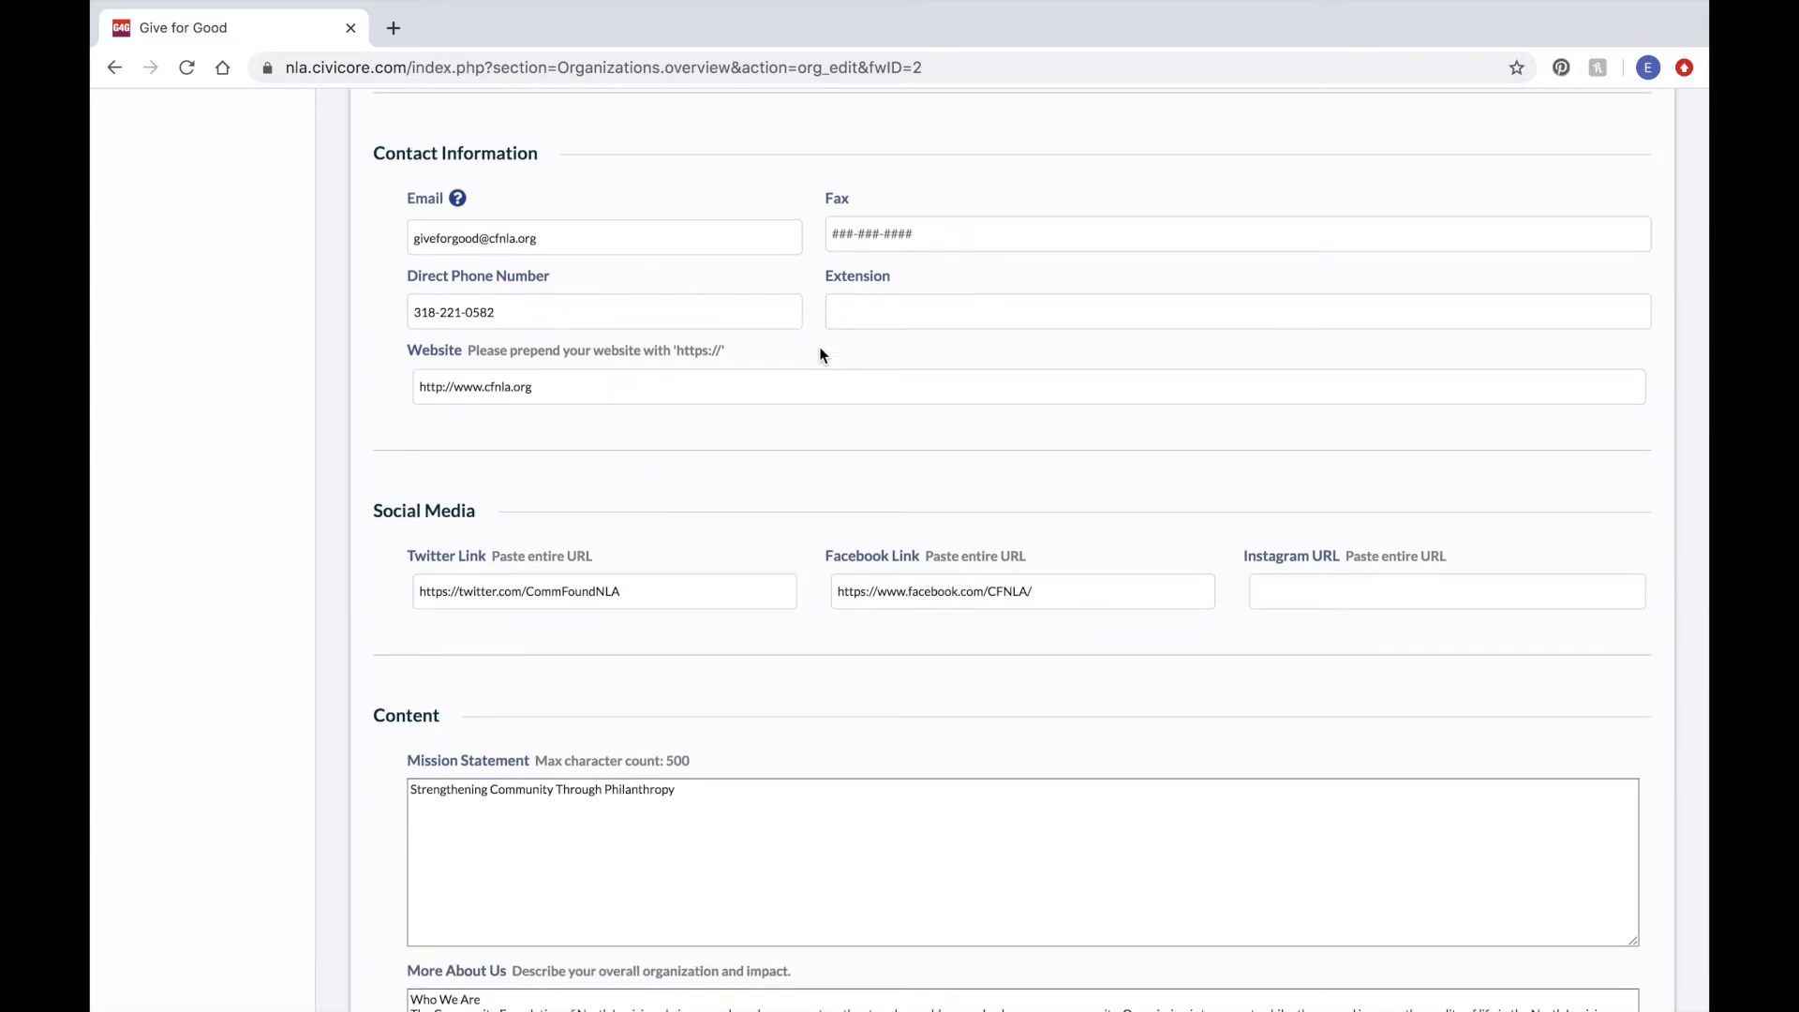
scroll(821, 354, down, 3)
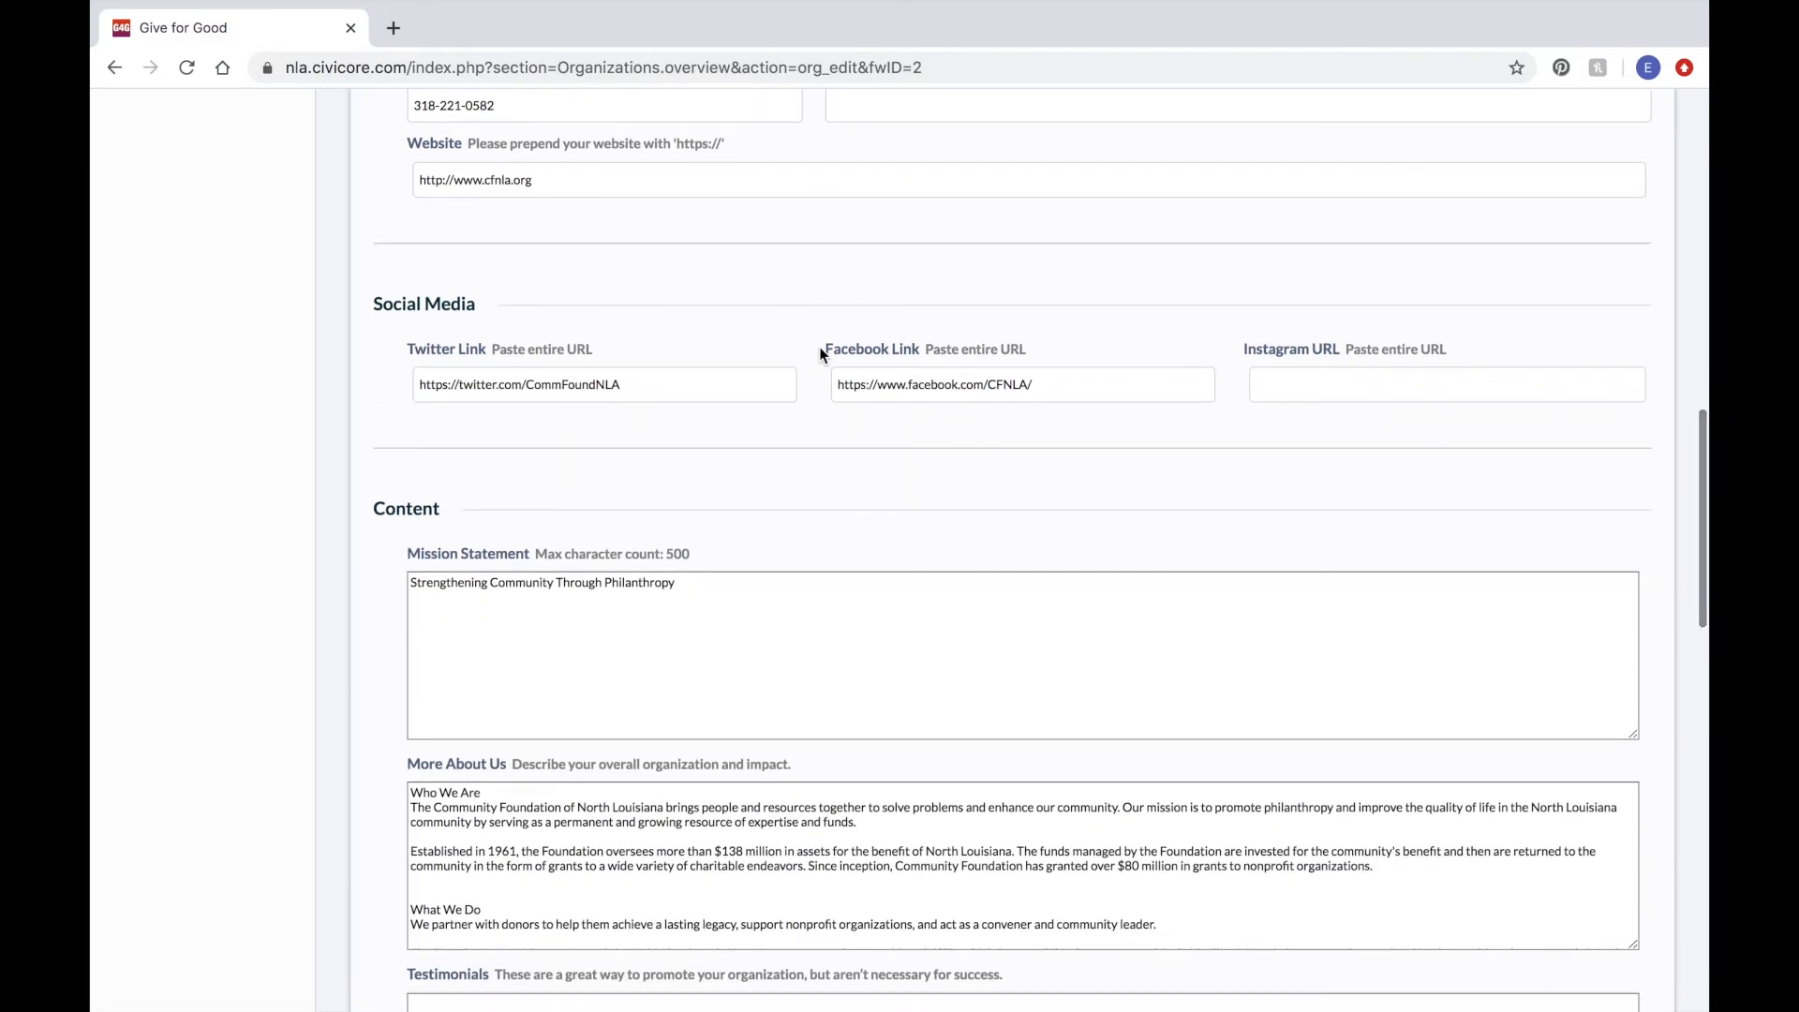
scroll(821, 355, down, 1)
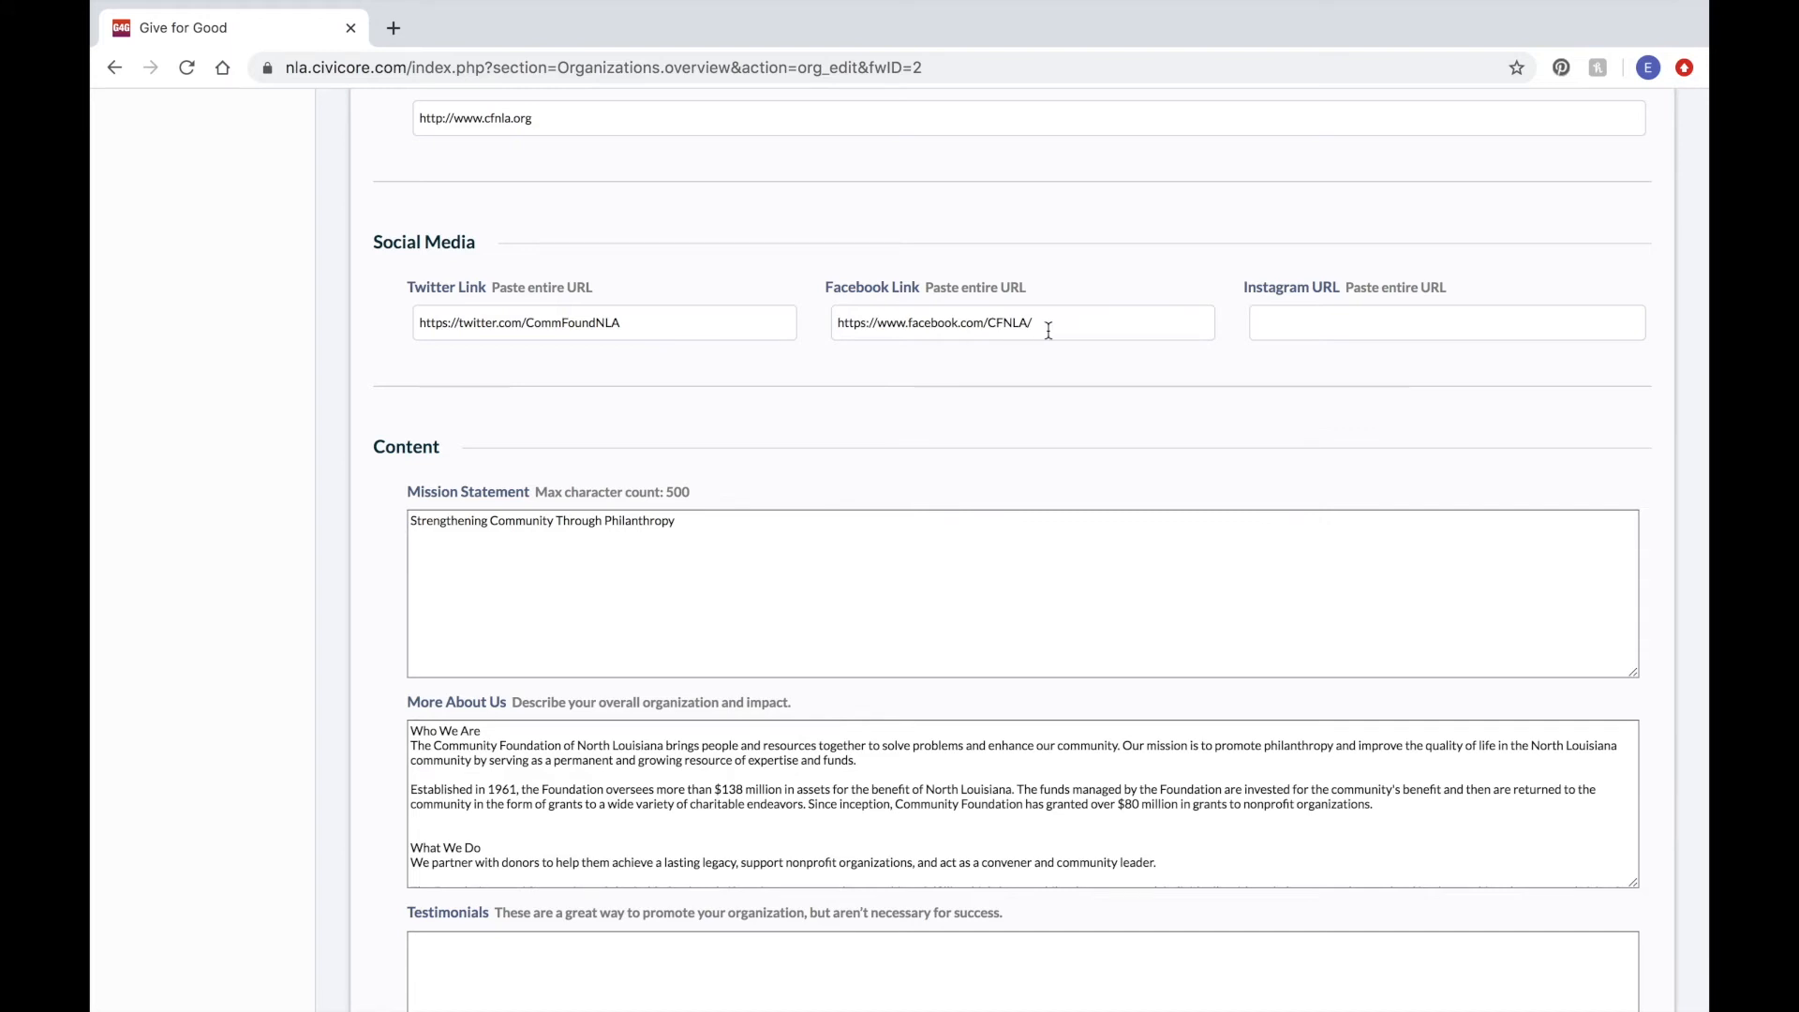
scroll(786, 384, down, 3)
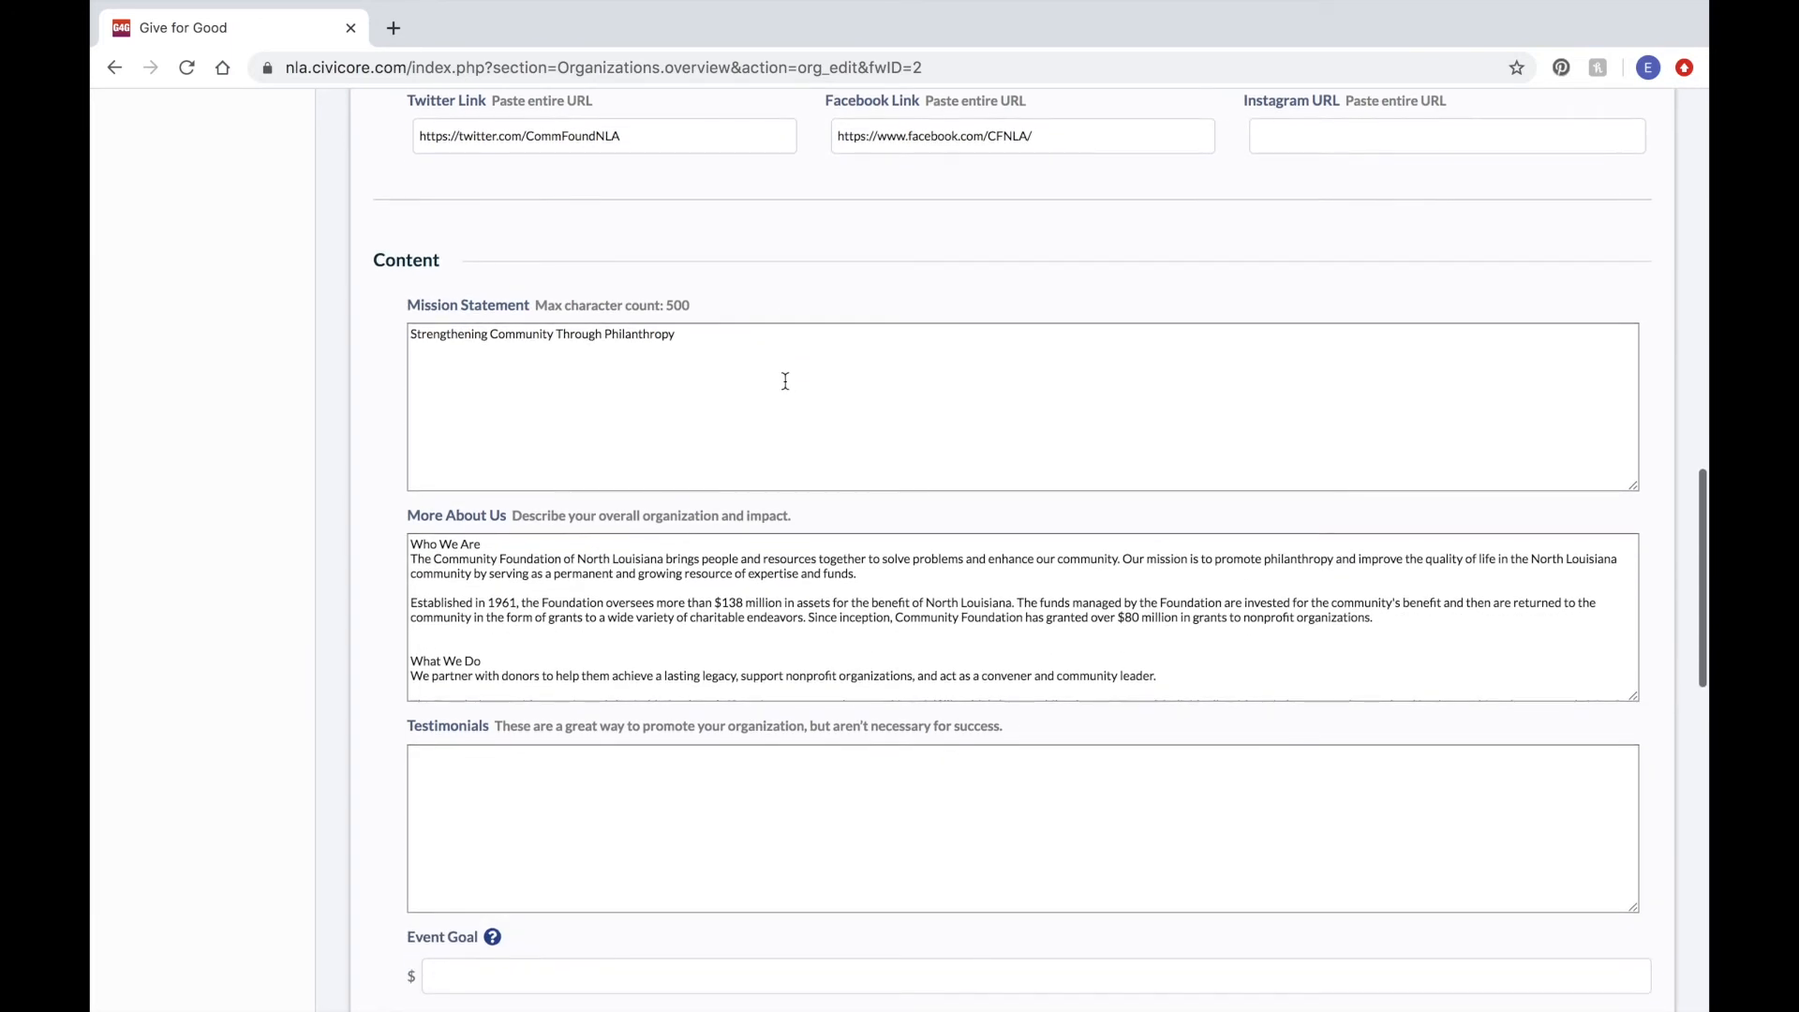
scroll(785, 380, down, 2)
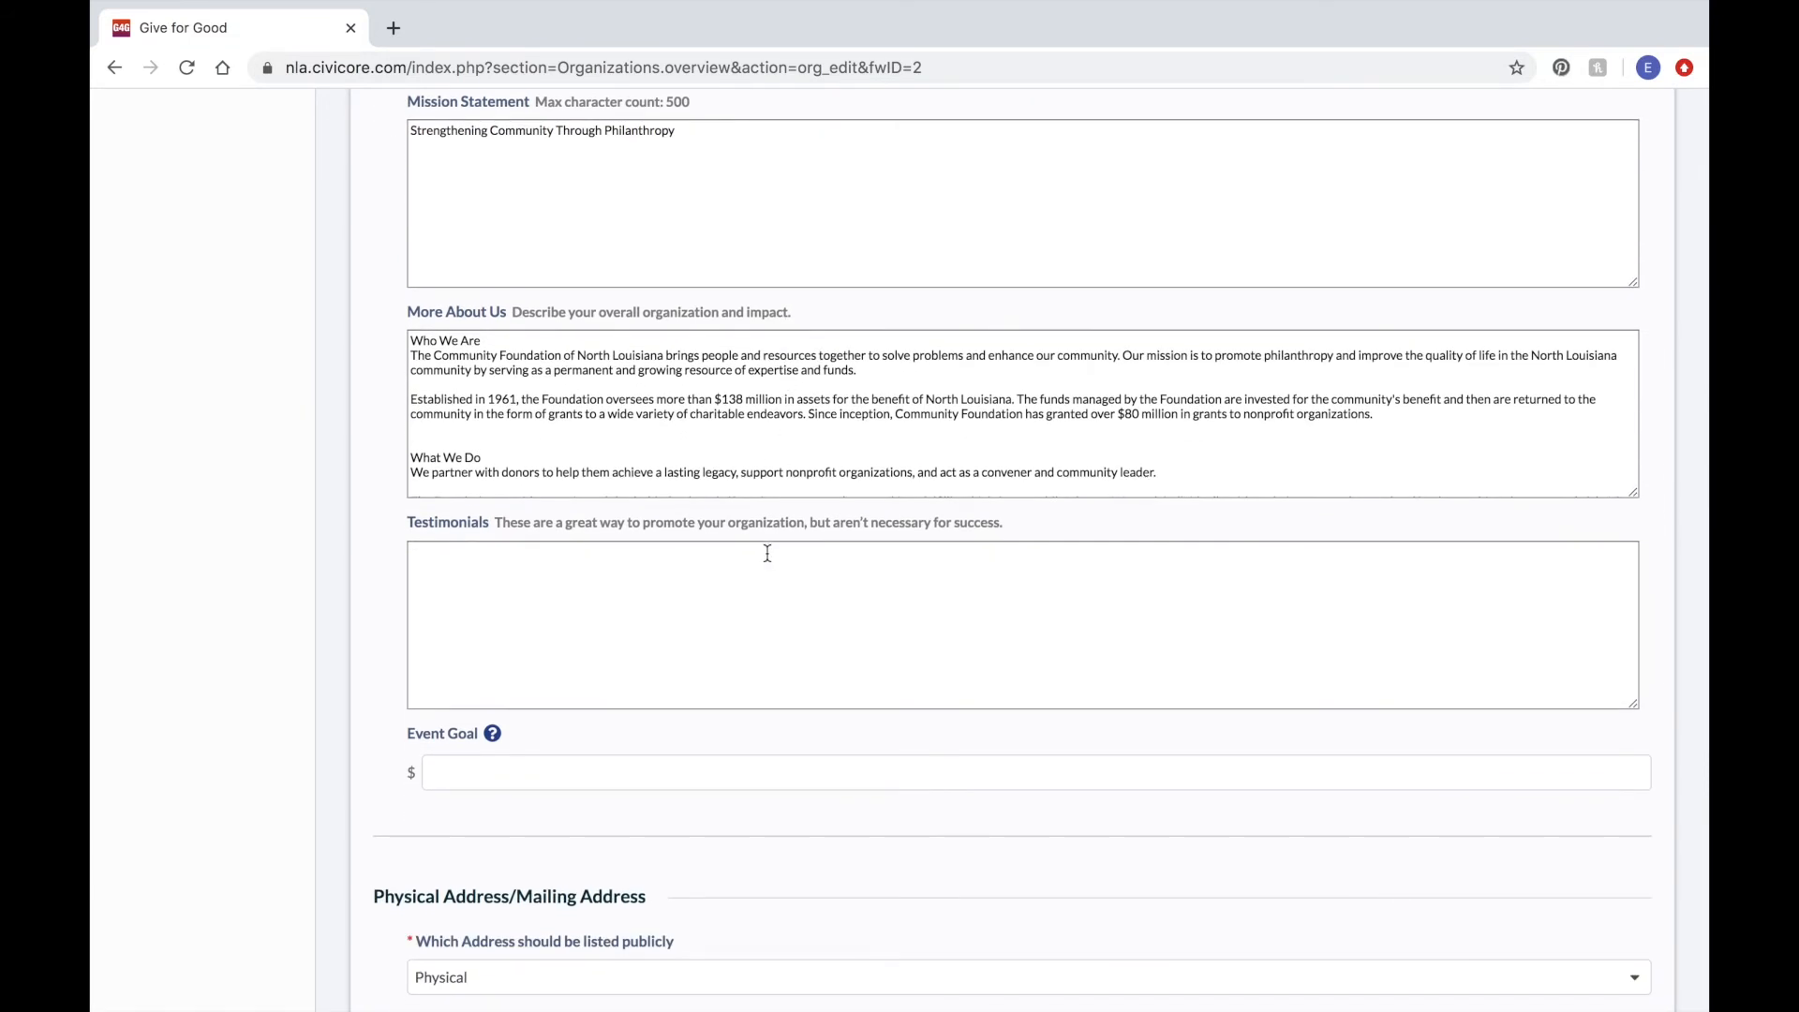
scroll(768, 553, up, 2)
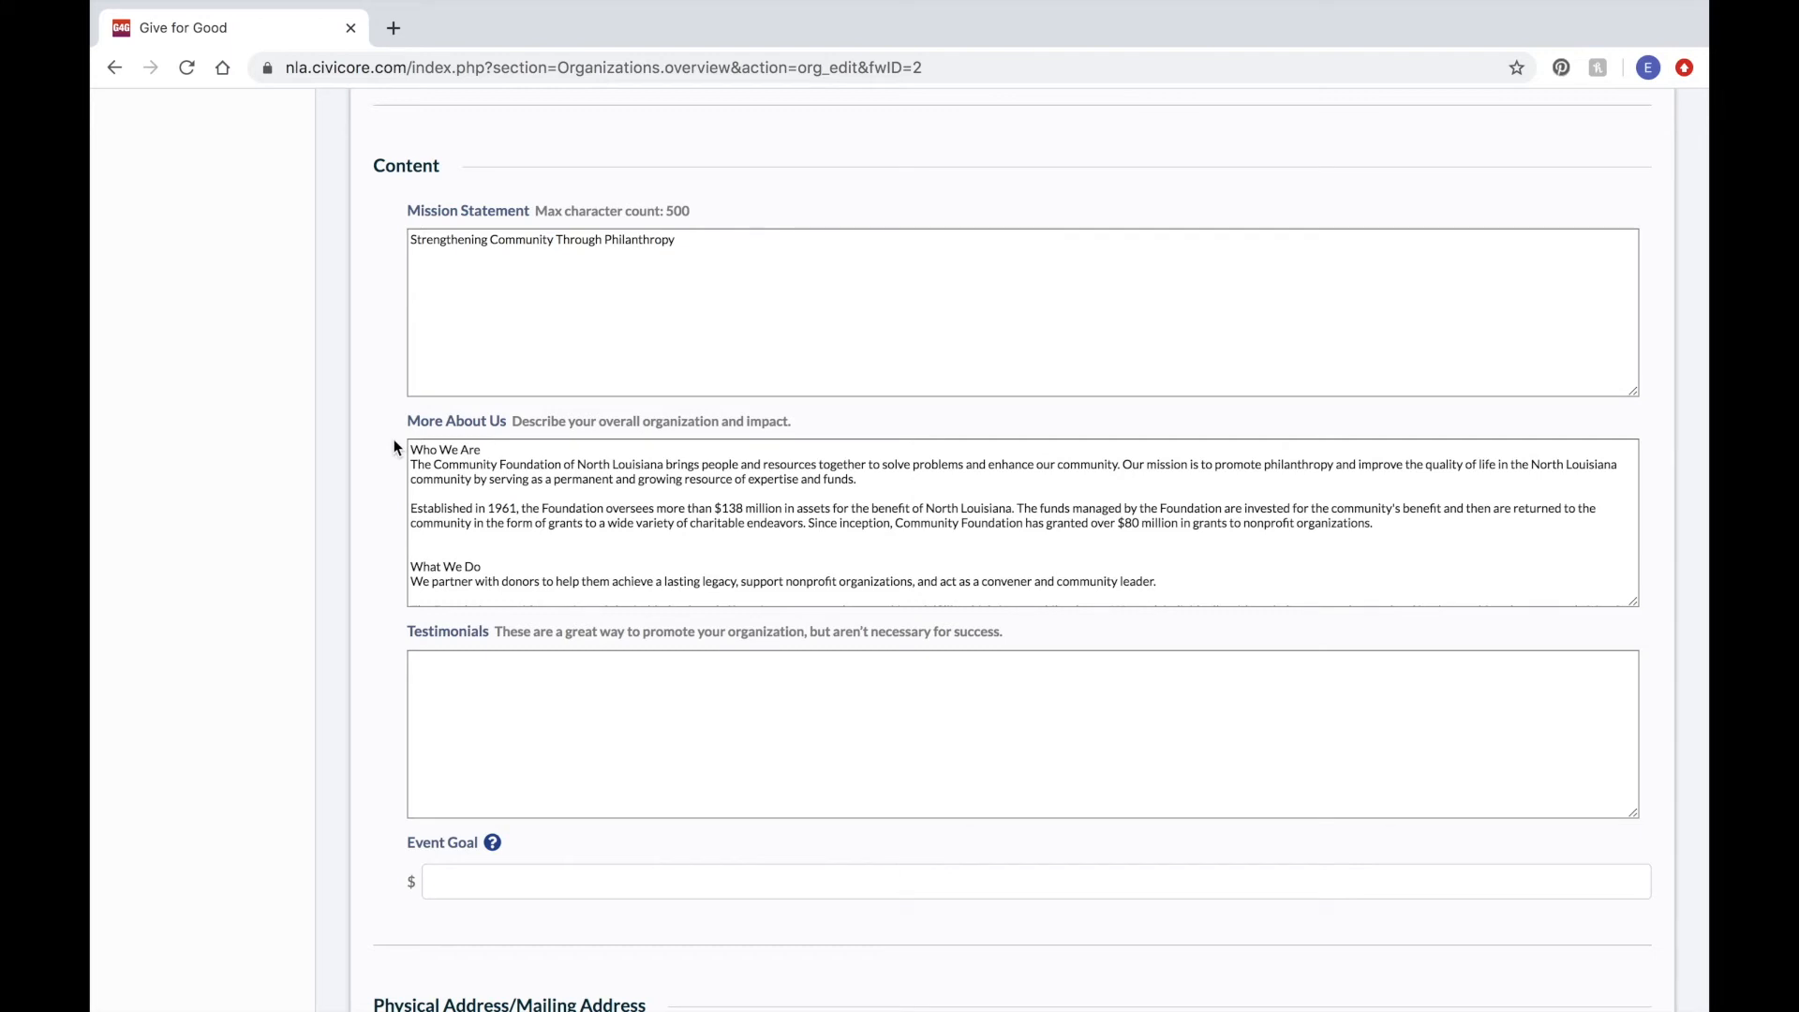
scroll(393, 447, down, 4)
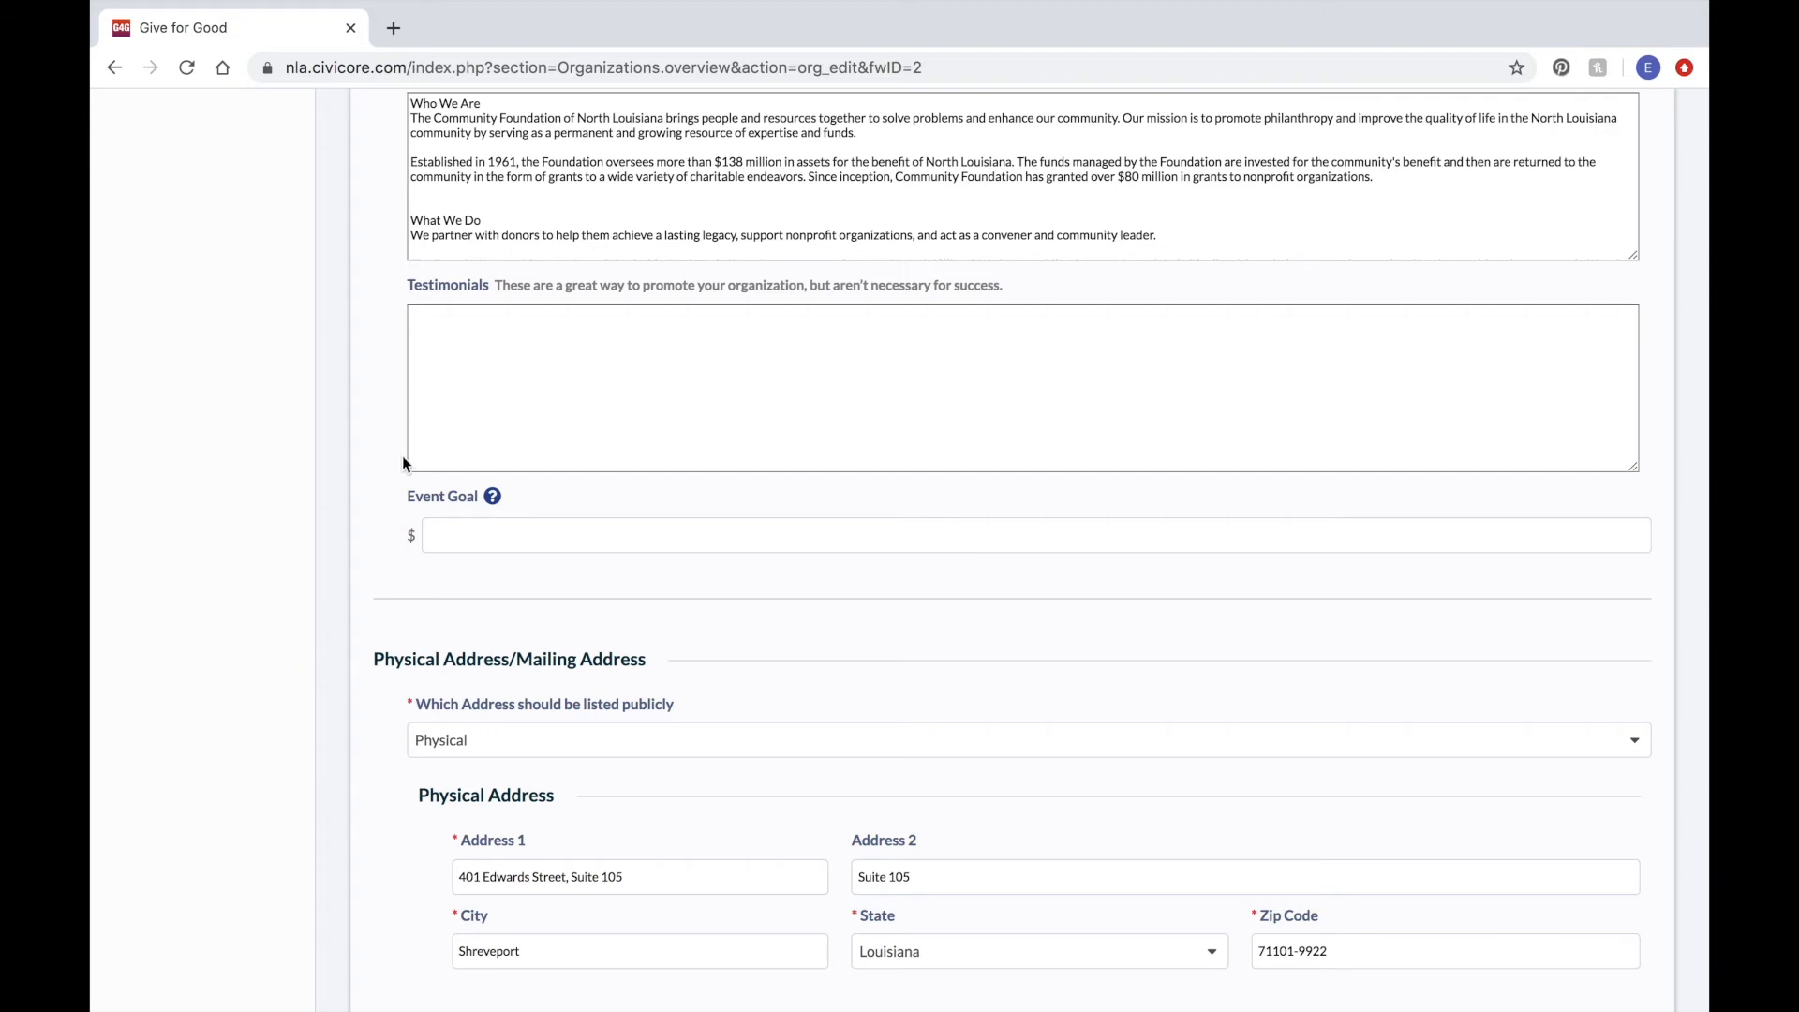
click(455, 548)
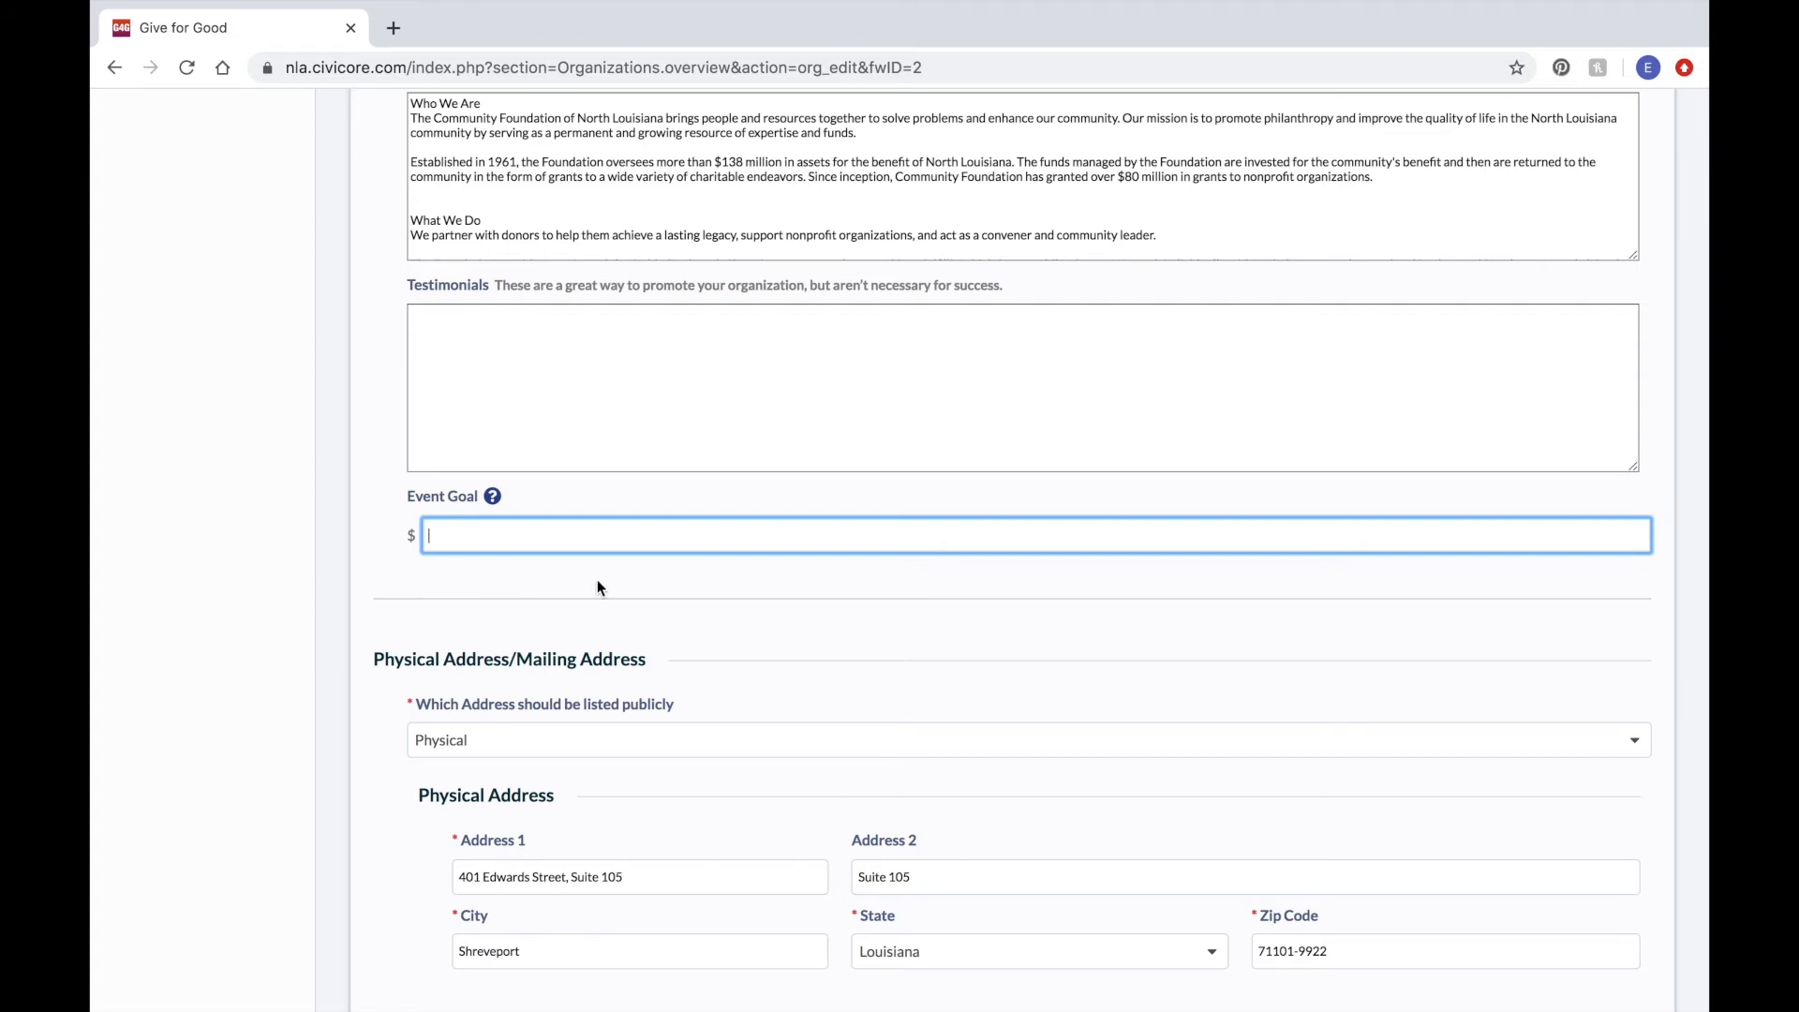
- Check the physical and mailing addresses and the required documents, and save the profile
scroll(687, 571, down, 3)
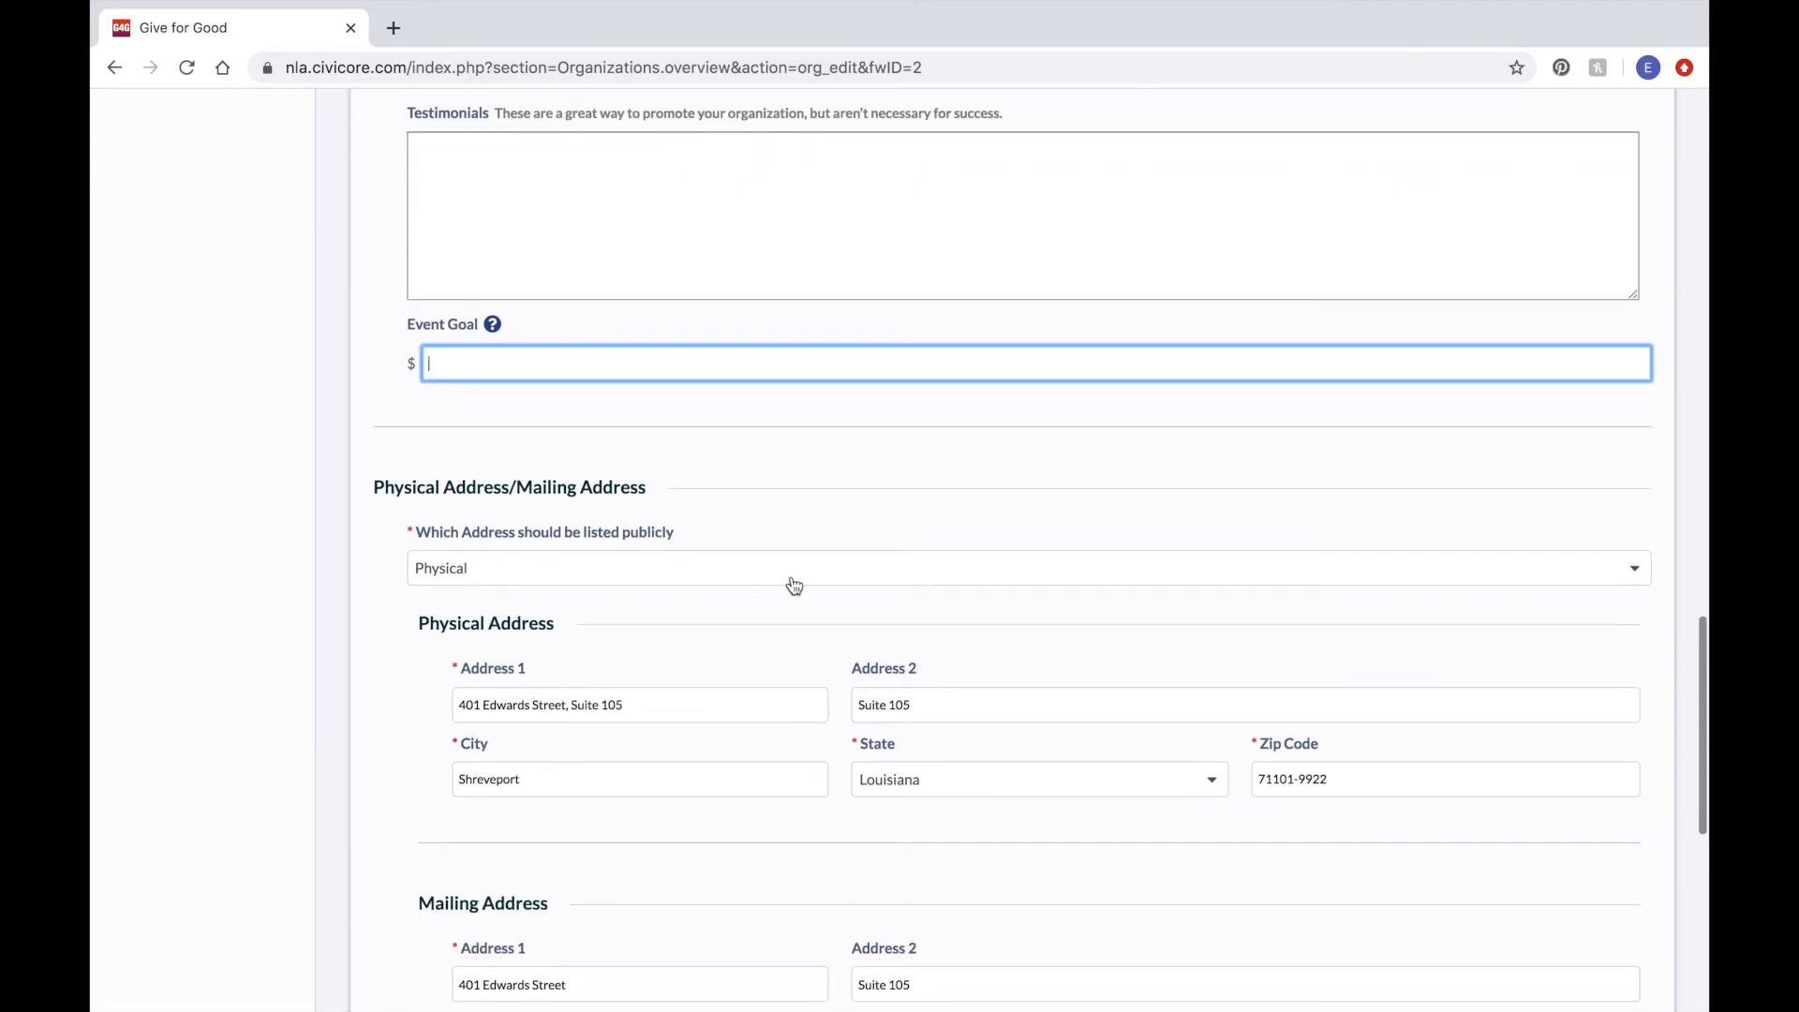
scroll(792, 576, down, 2)
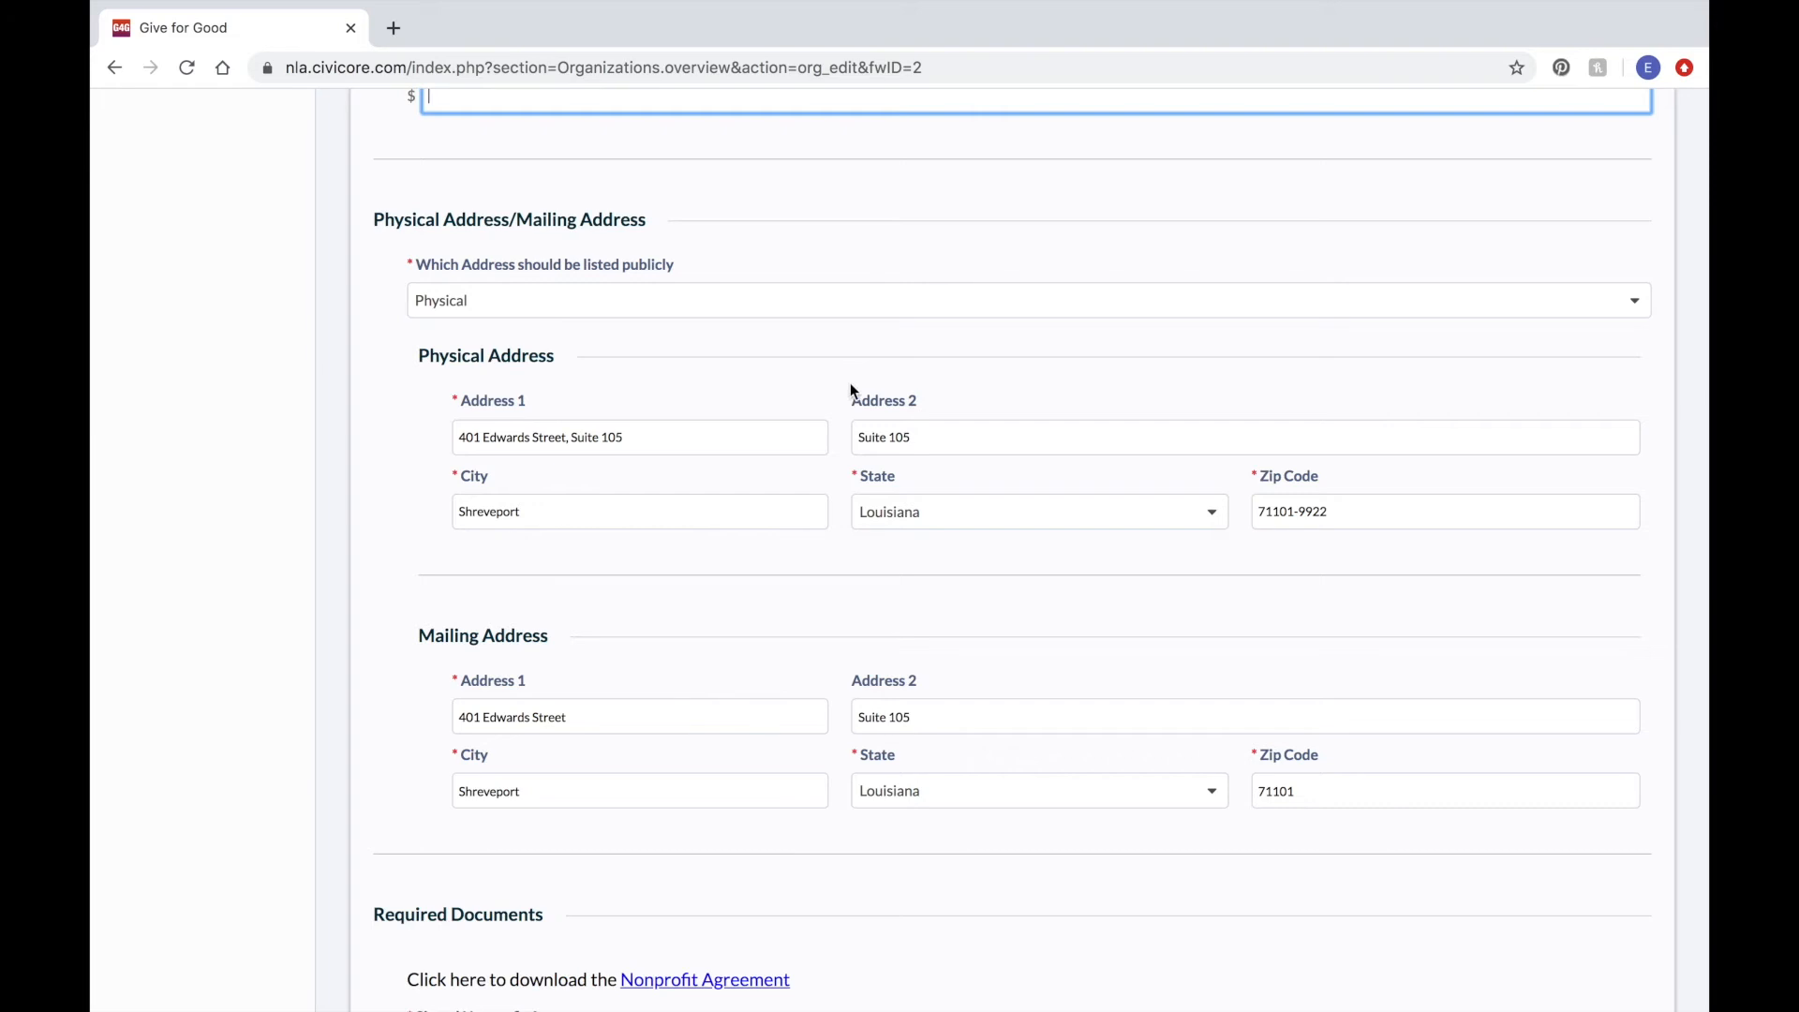
scroll(841, 369, down, 5)
scroll(841, 368, down, 1)
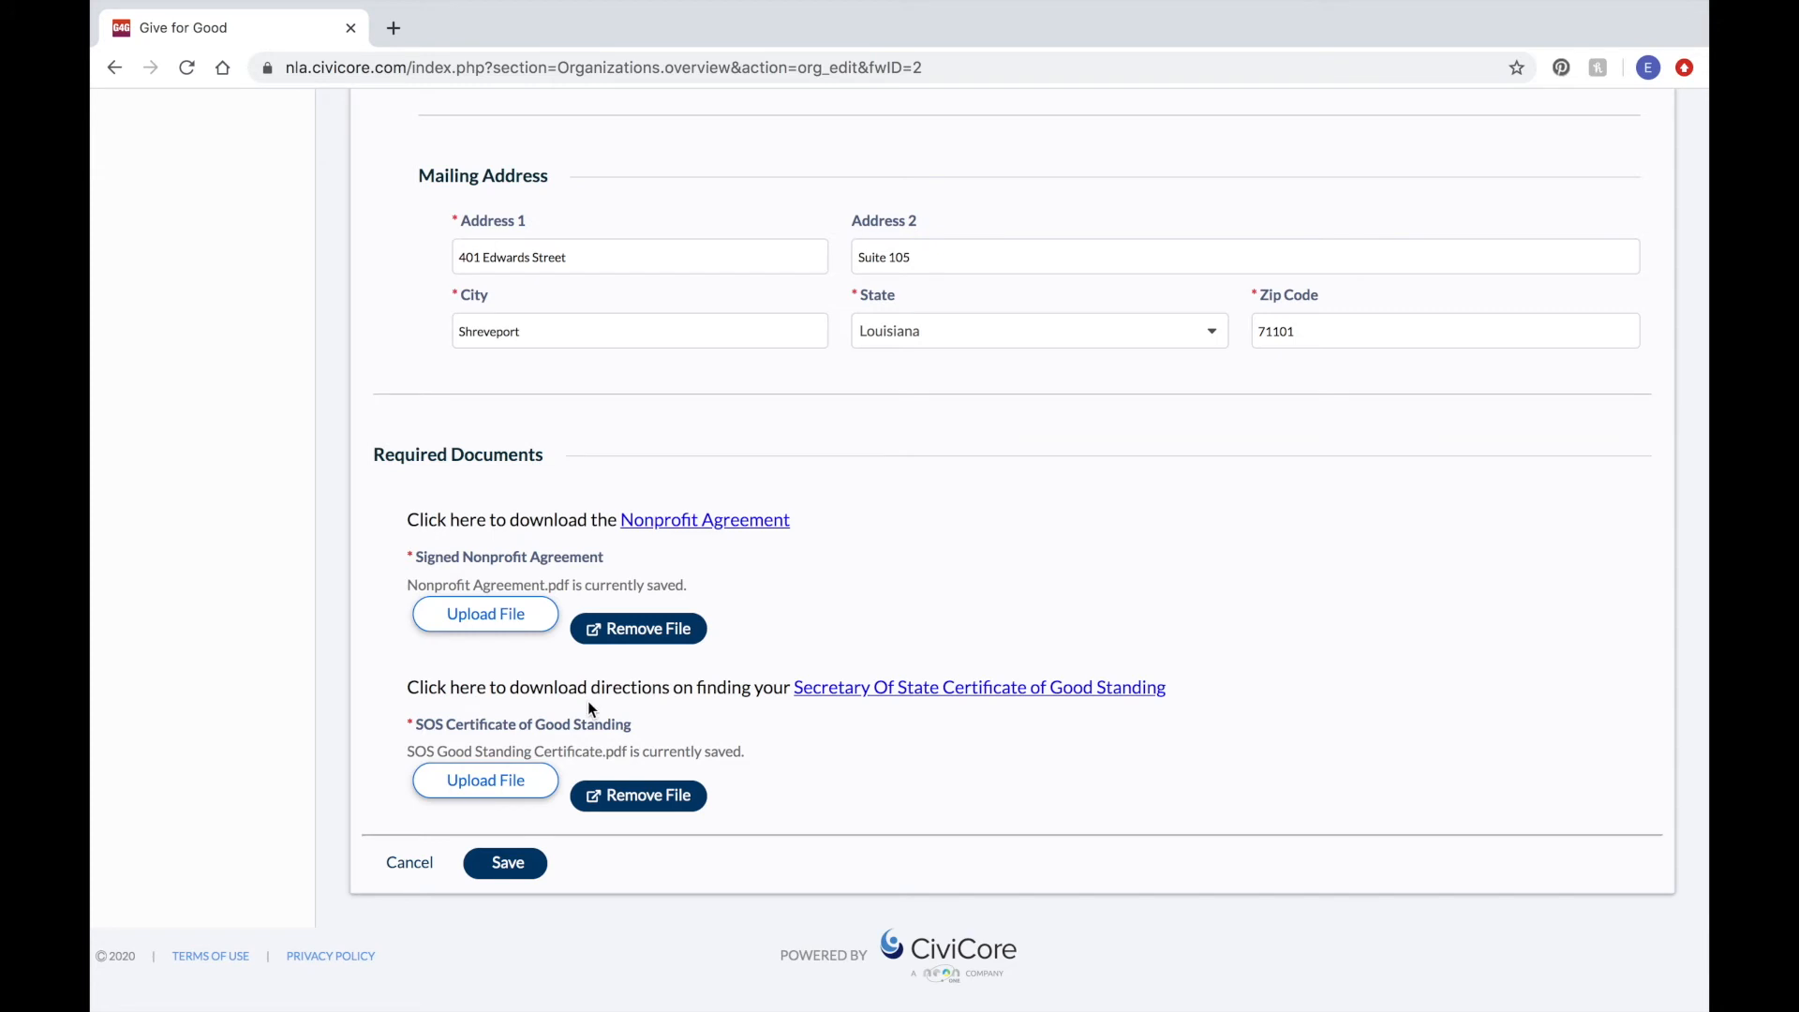
click(512, 863)
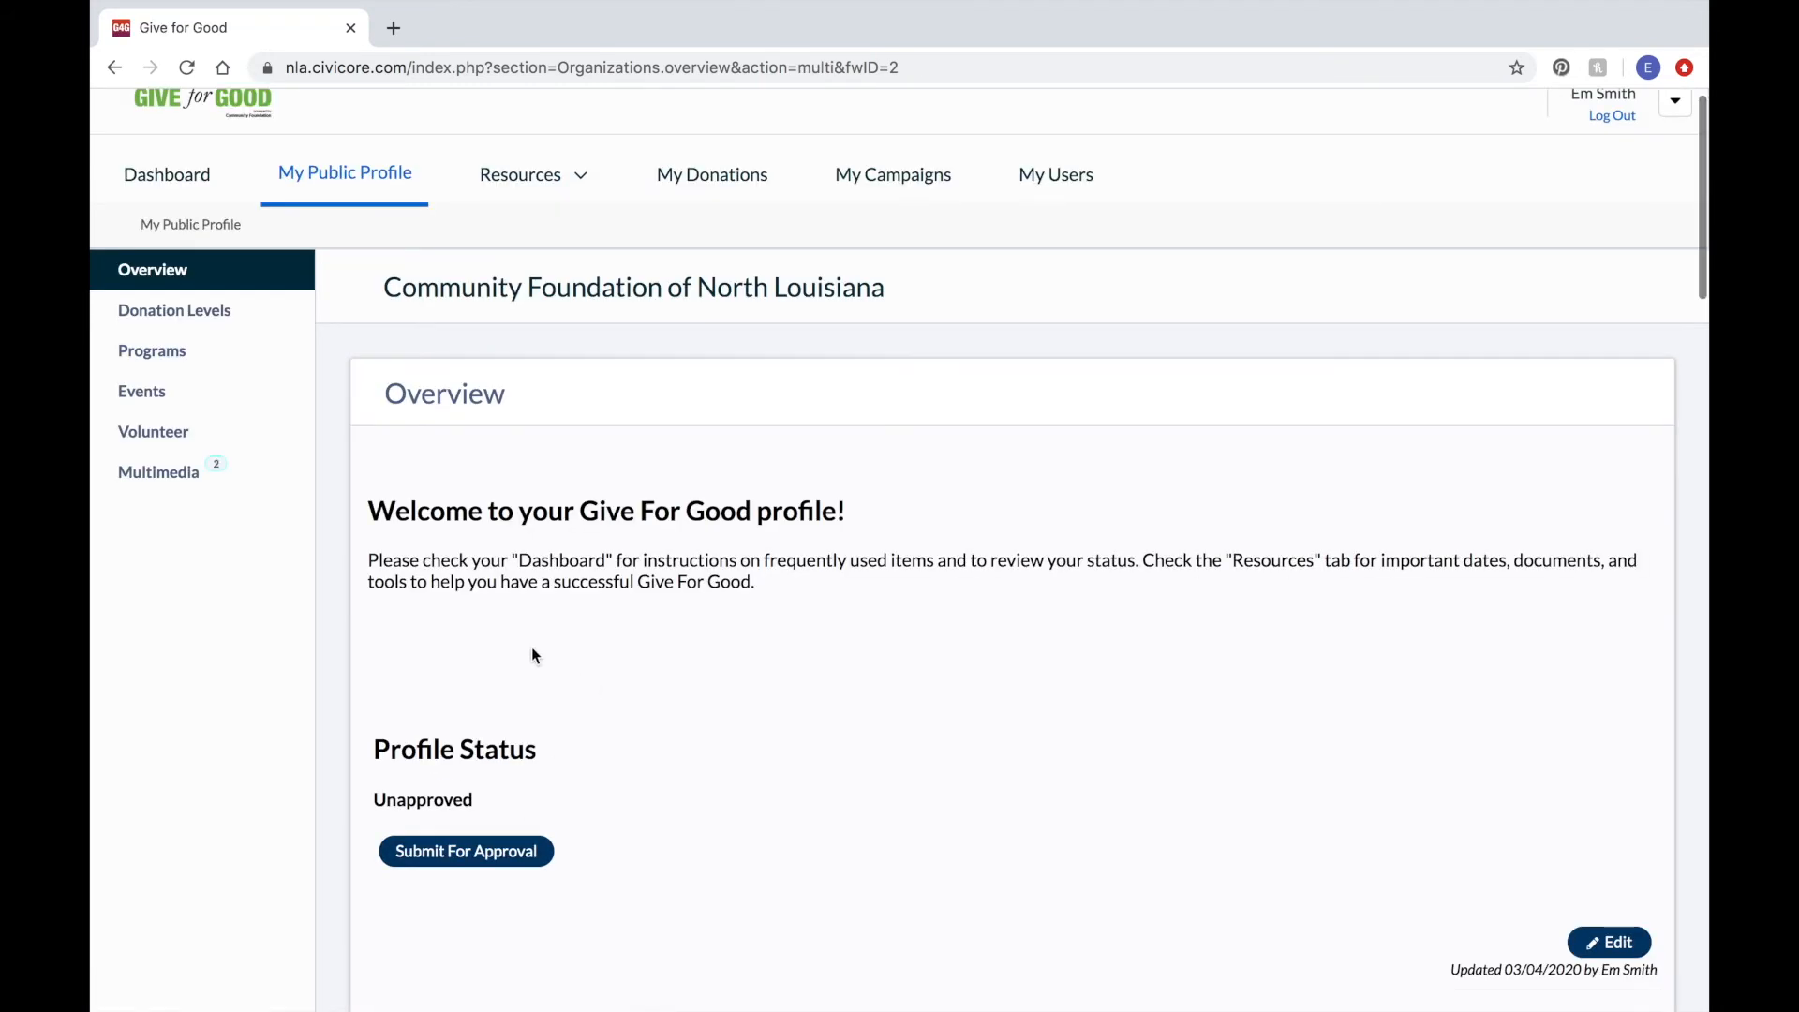
- Add a $25 donation level labelled "Feeds one family of four" to the public profile
scroll(488, 493, down, 2)
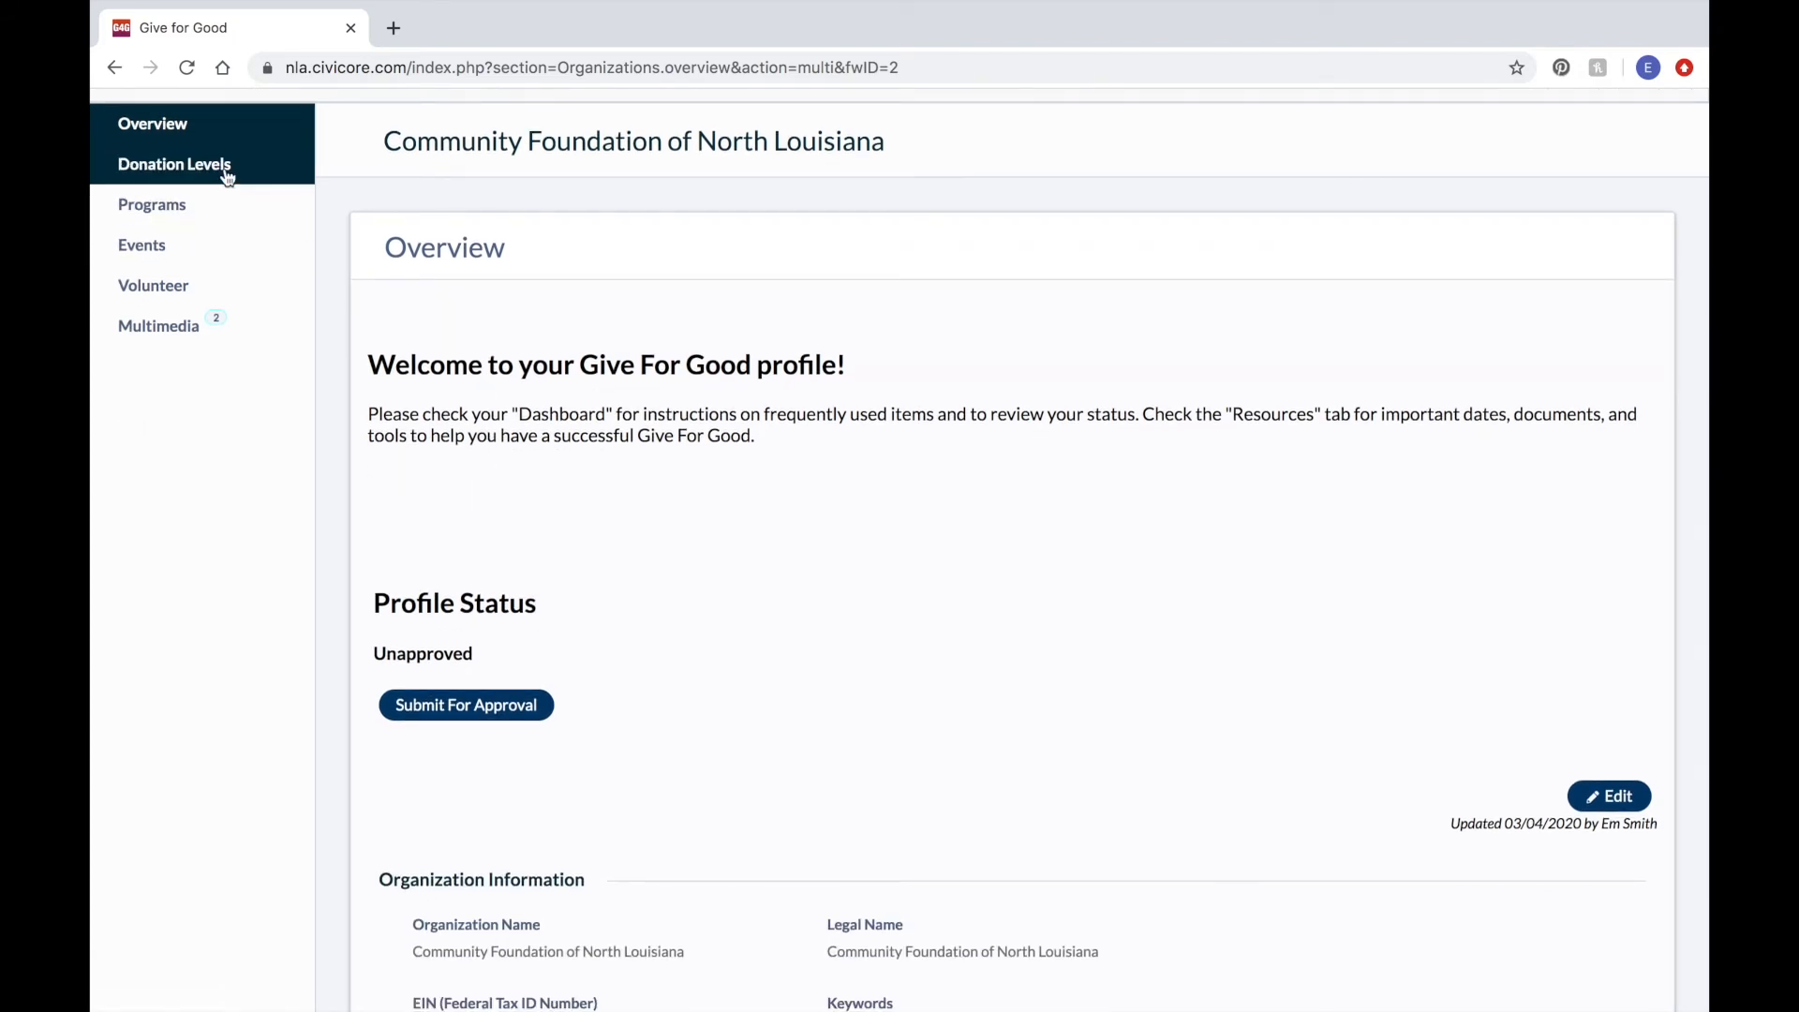
click(225, 168)
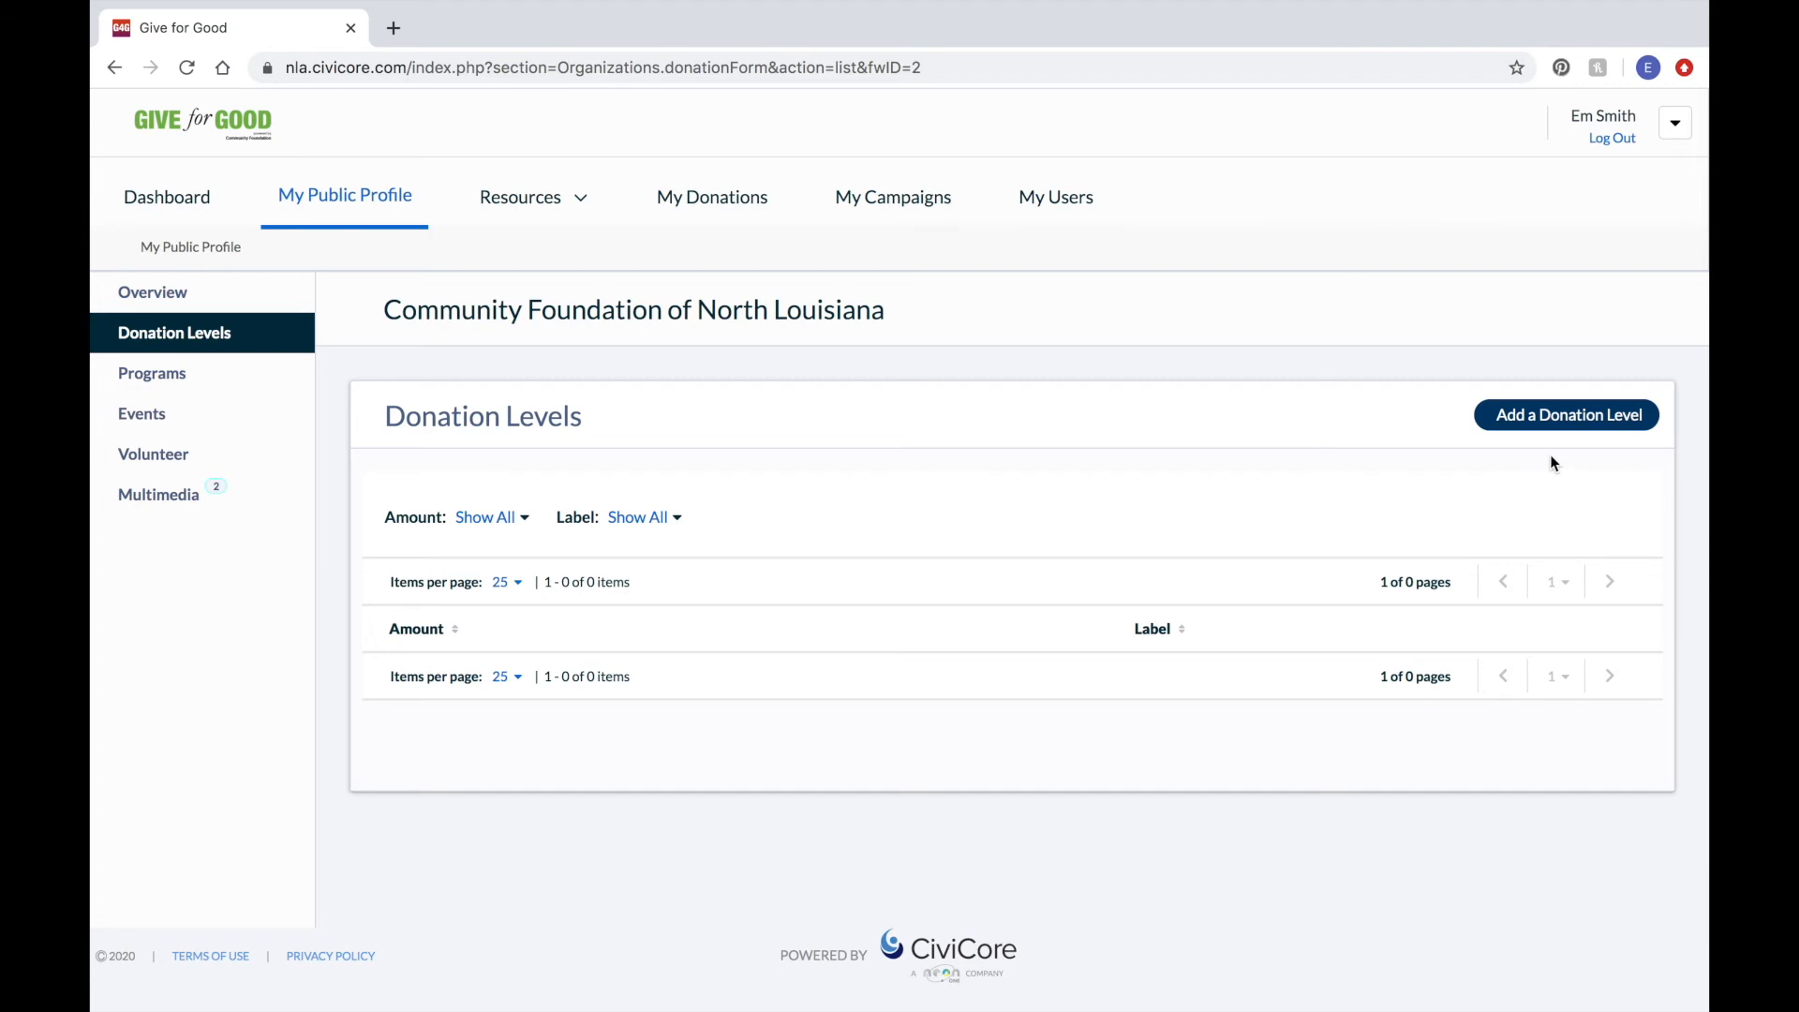
click(1563, 426)
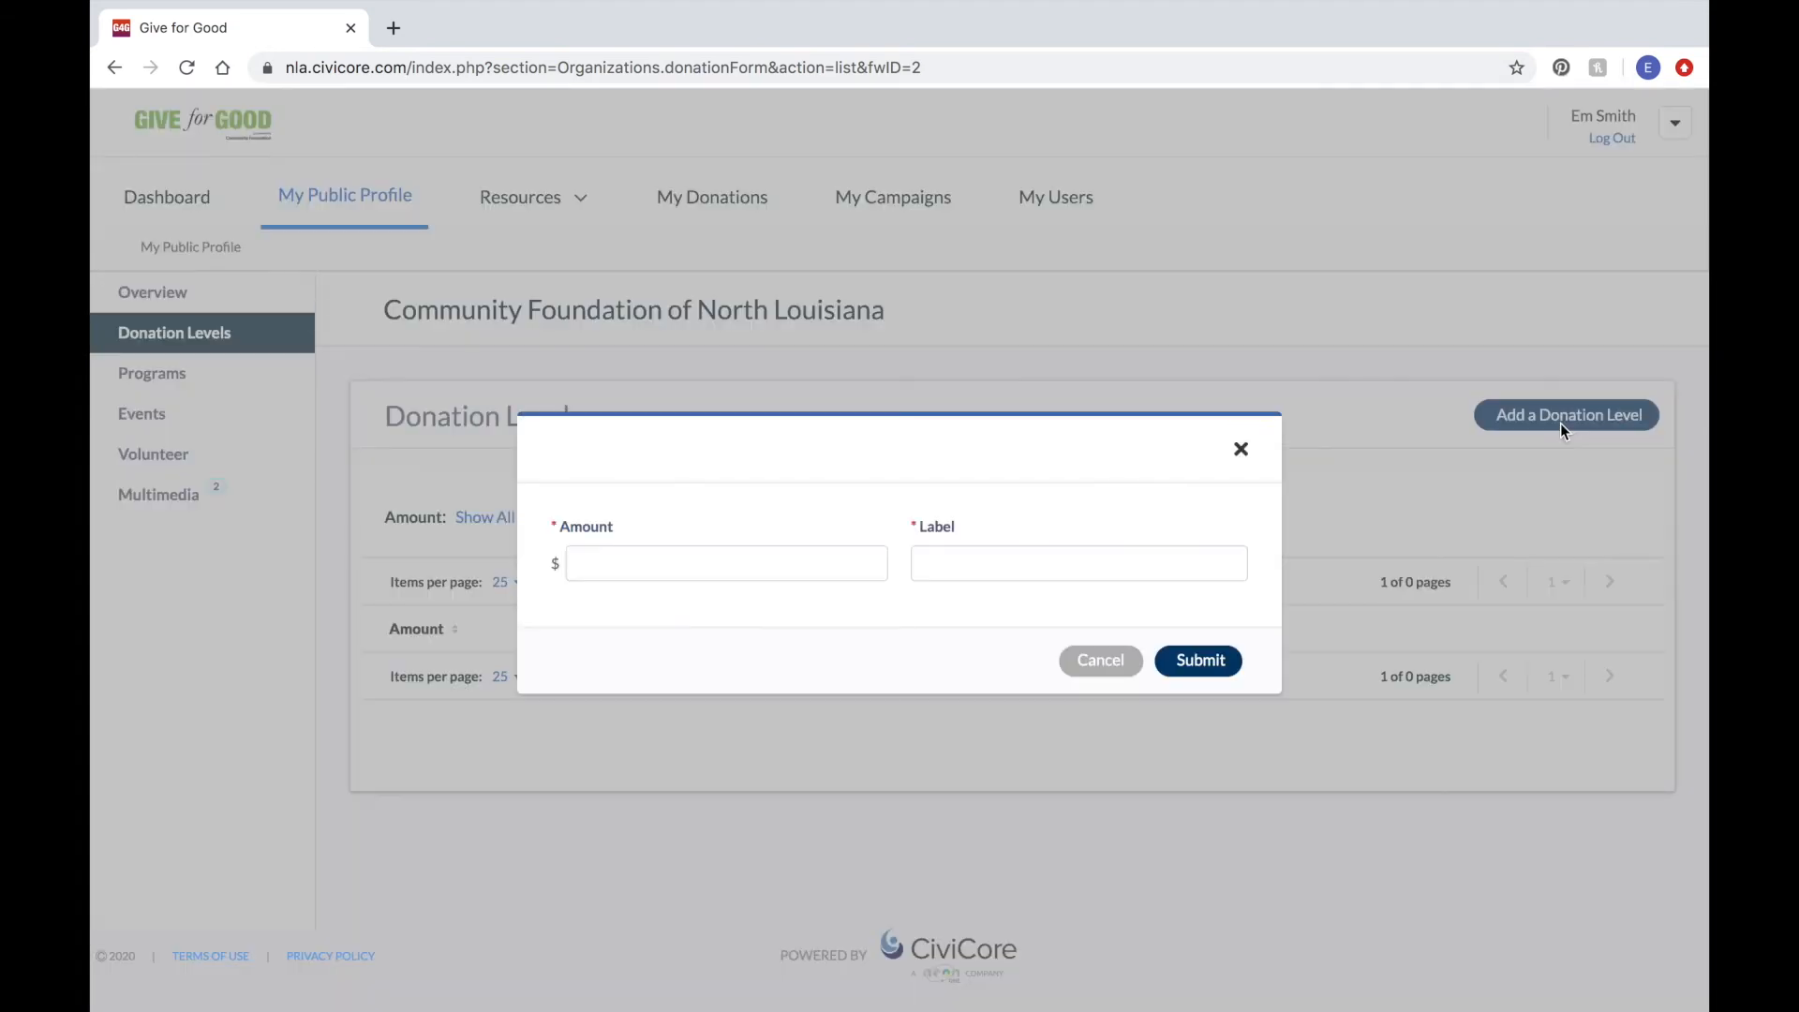
click(823, 559)
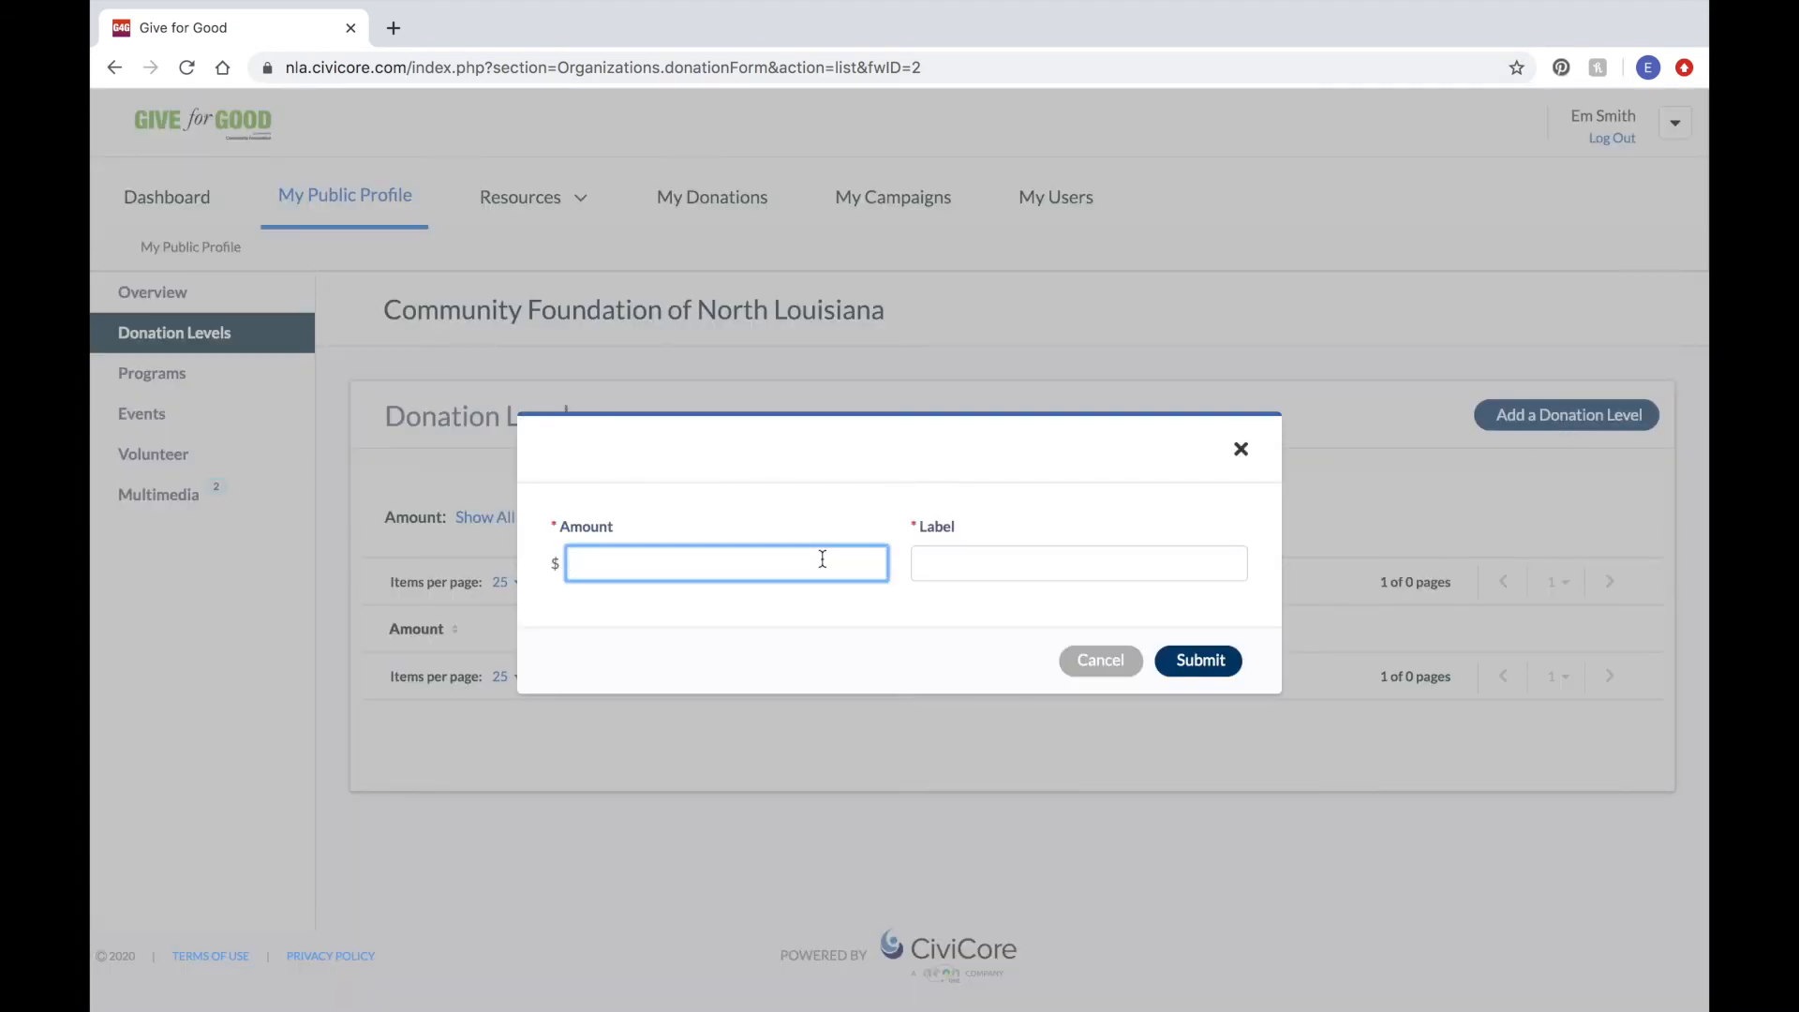
text(25)
click(936, 569)
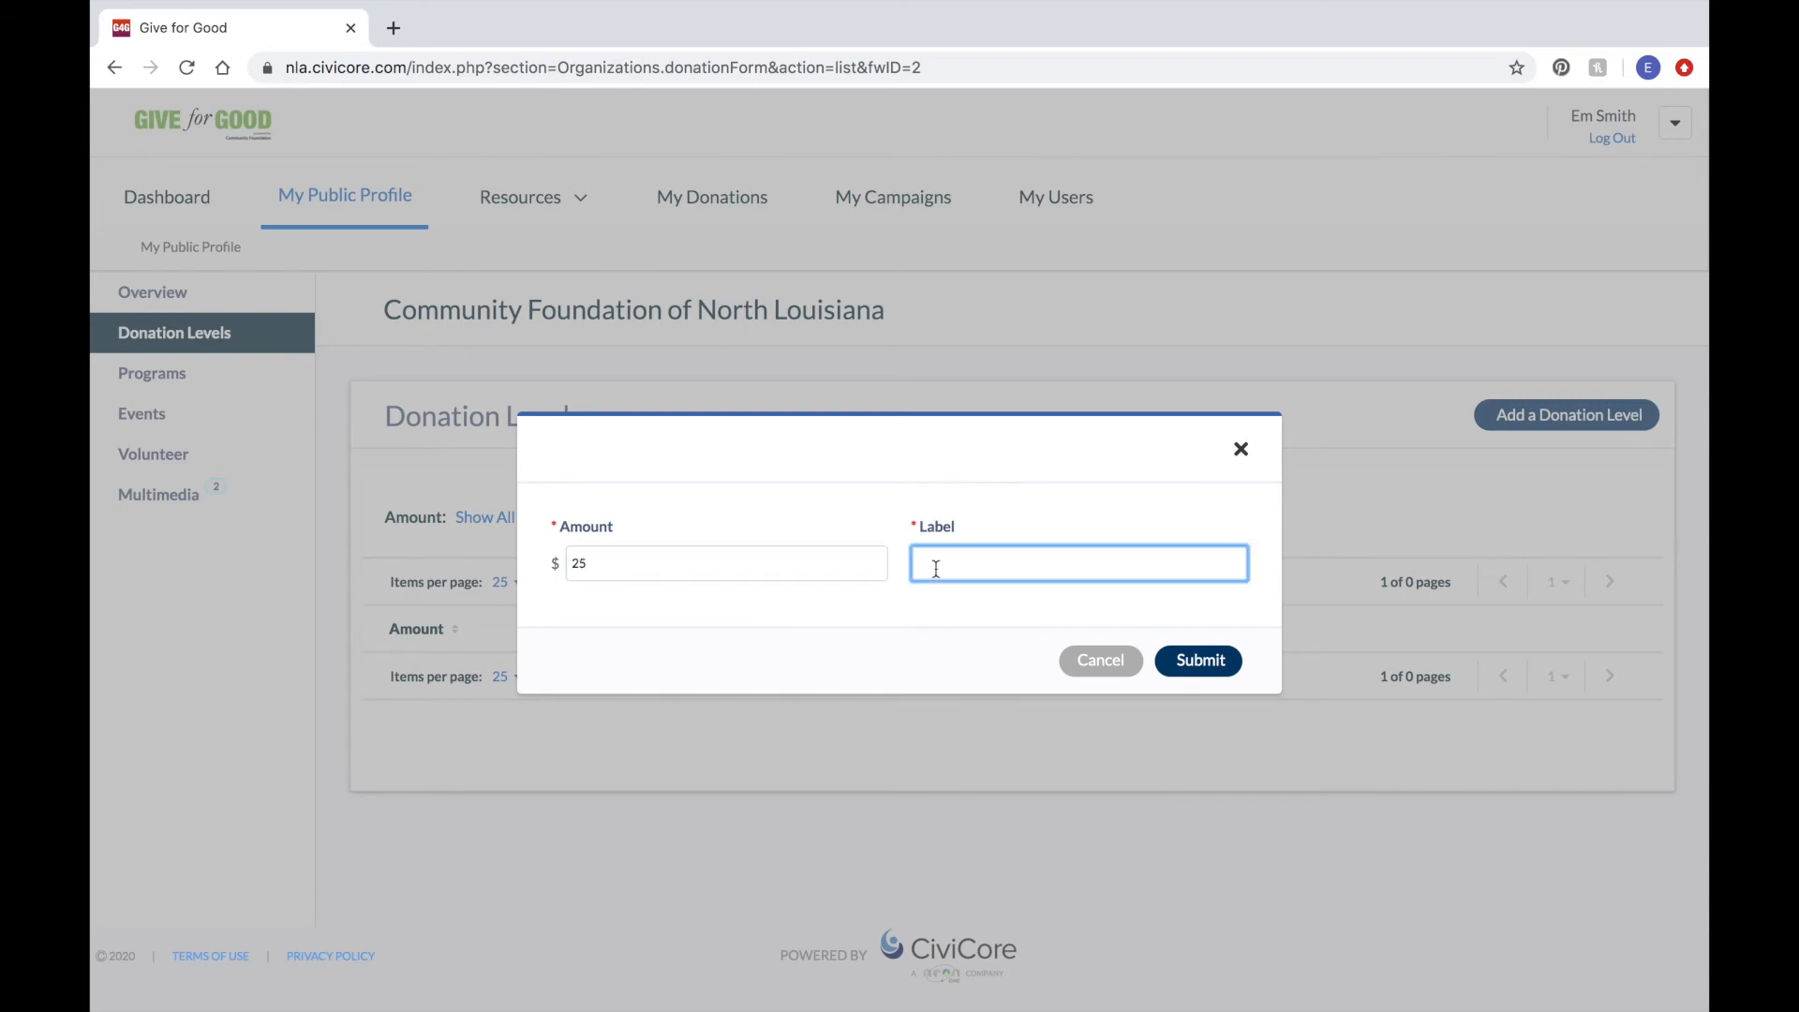
text(Feeds one family of four)
click(1218, 661)
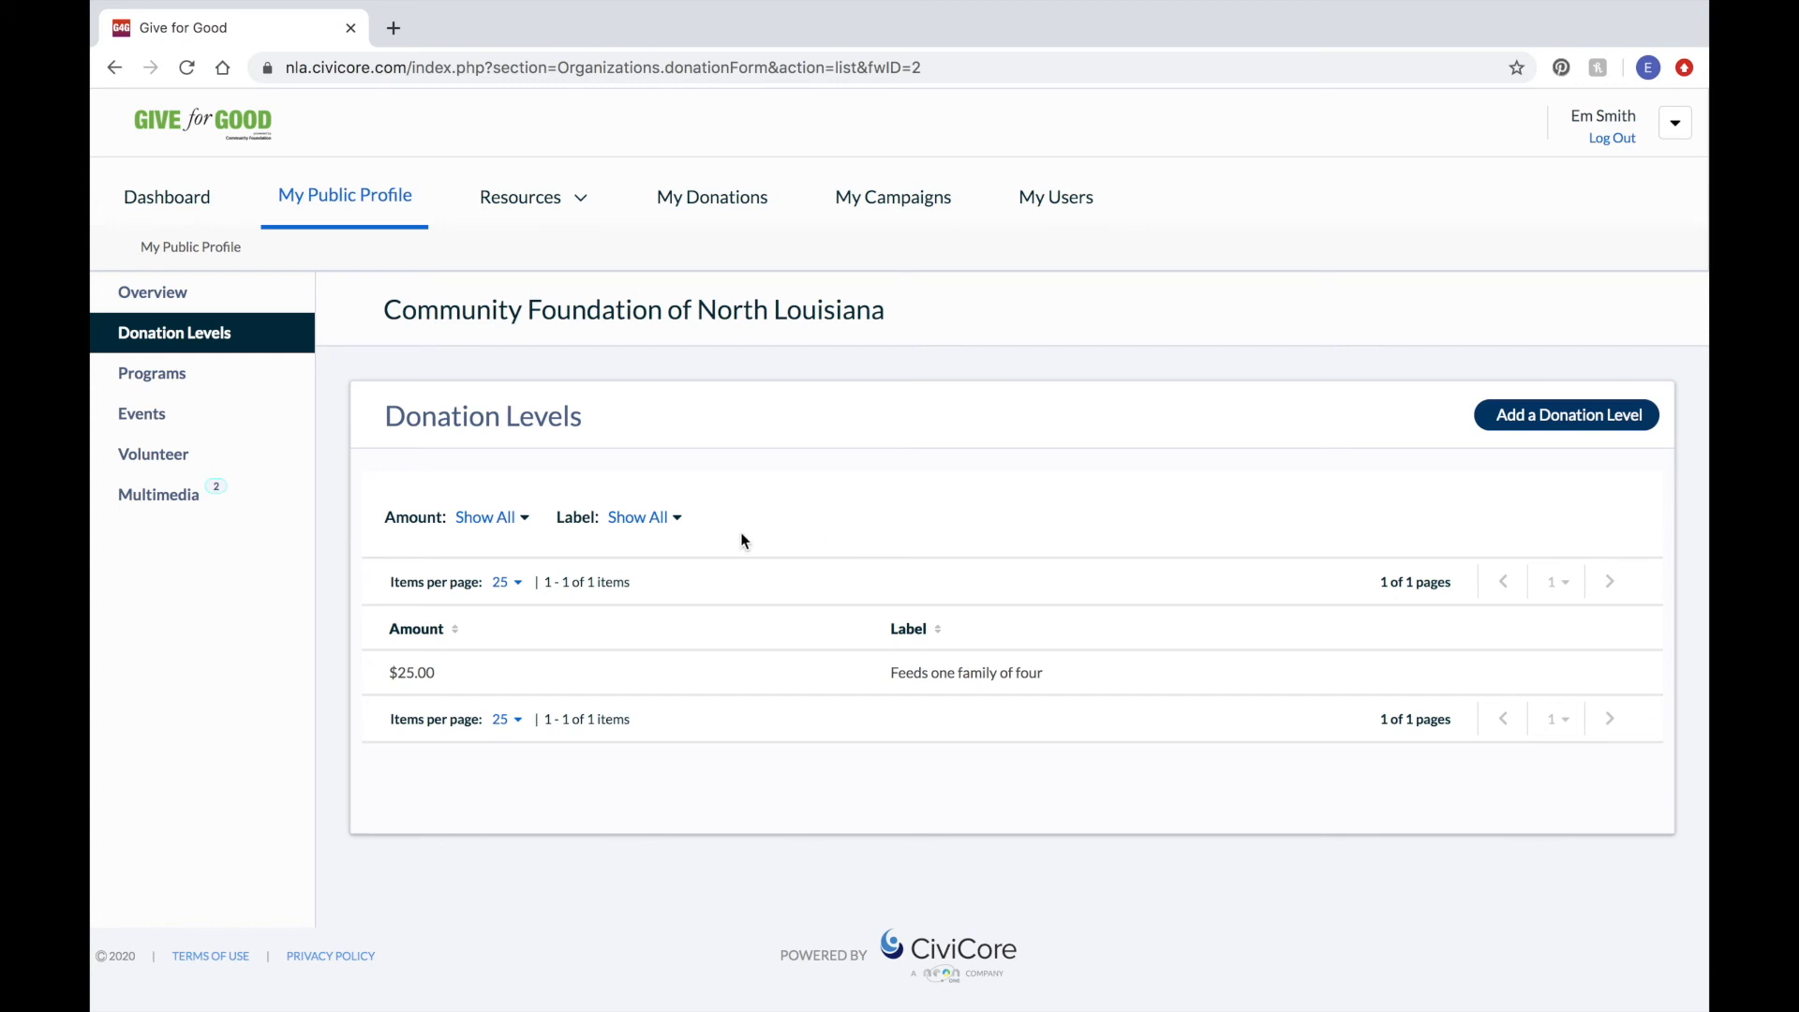
- Open the portal's Programs section, and in a new browser tab search giveforgoodnla.org for "renesting" and open the Renesting Project, Inc. profile
click(220, 384)
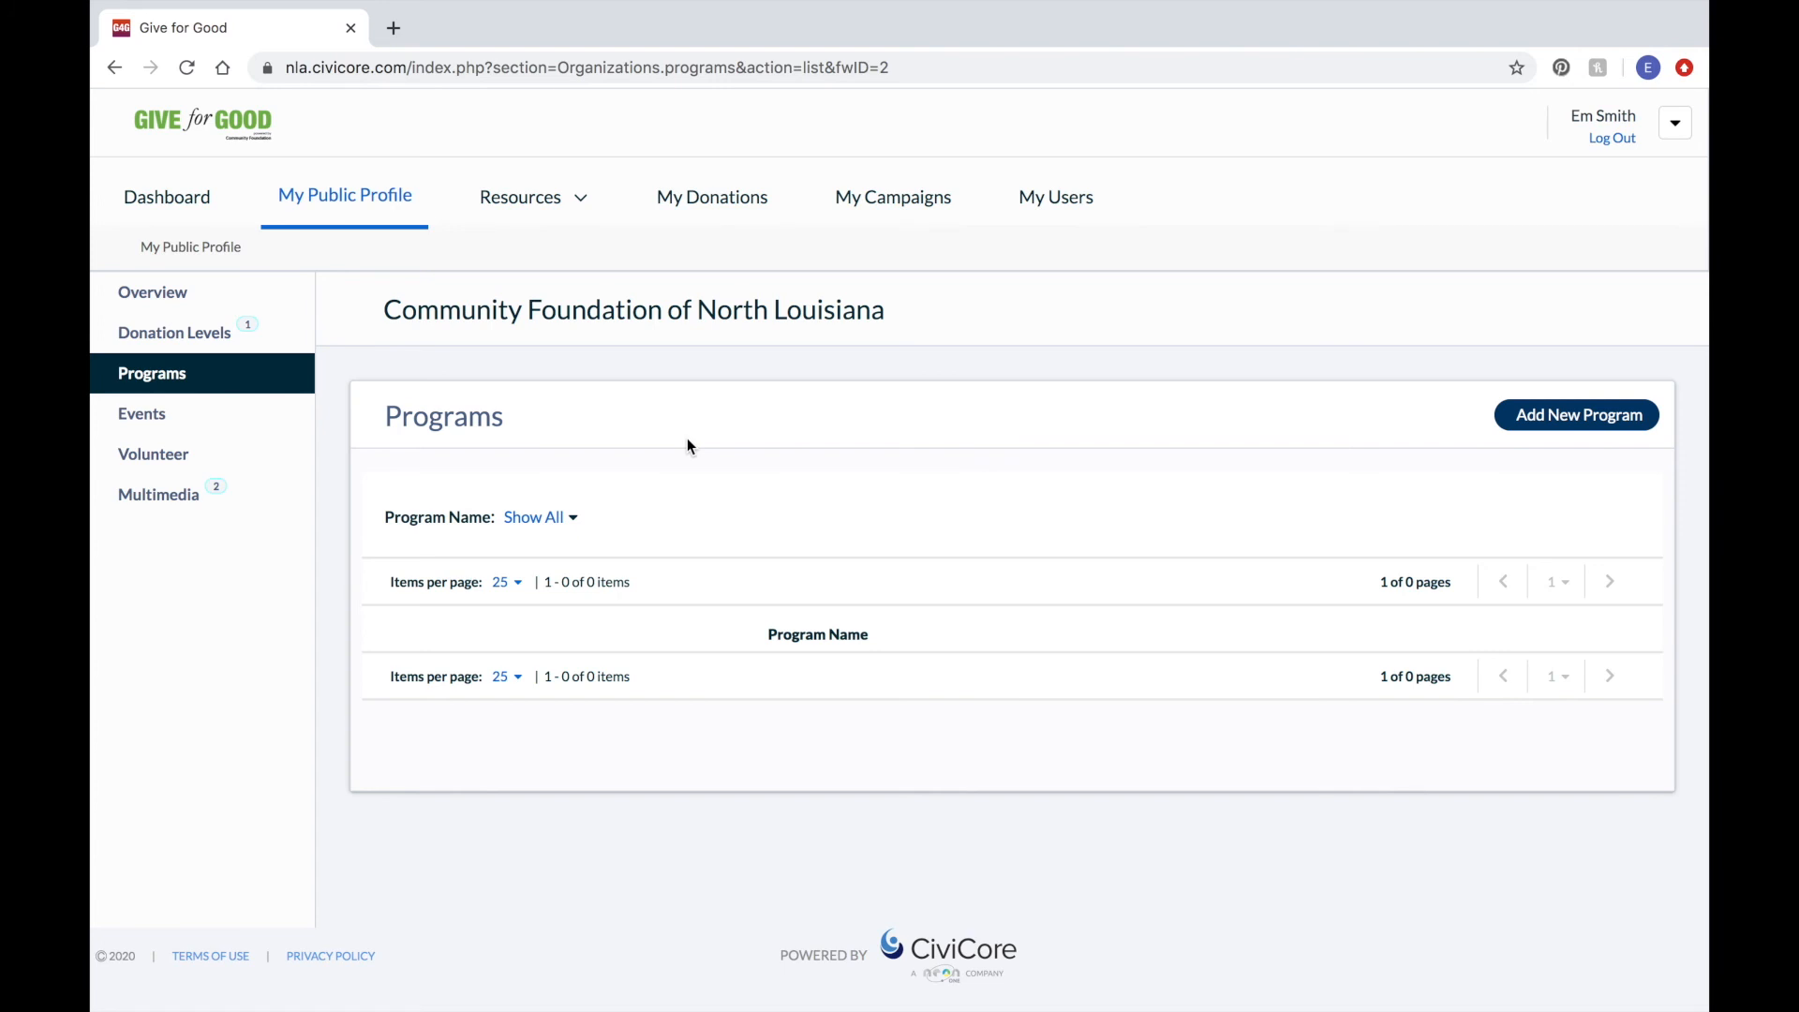
click(393, 28)
text(give)
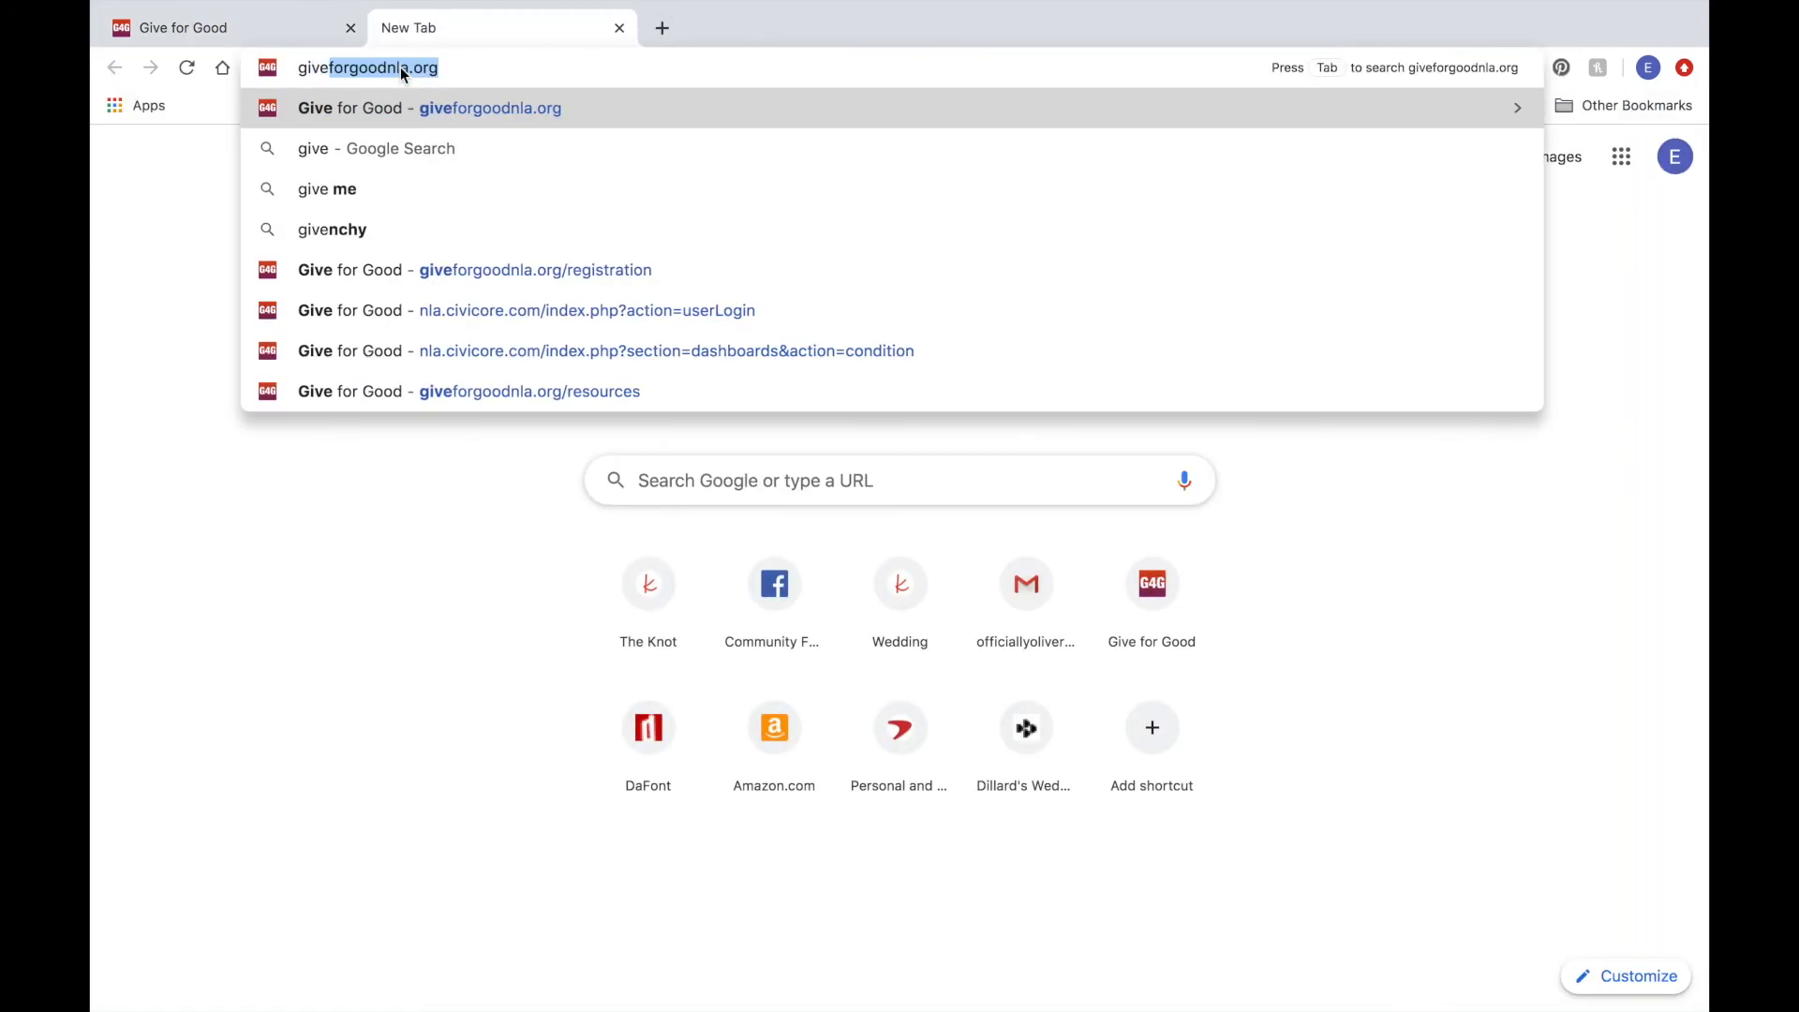
key(Return)
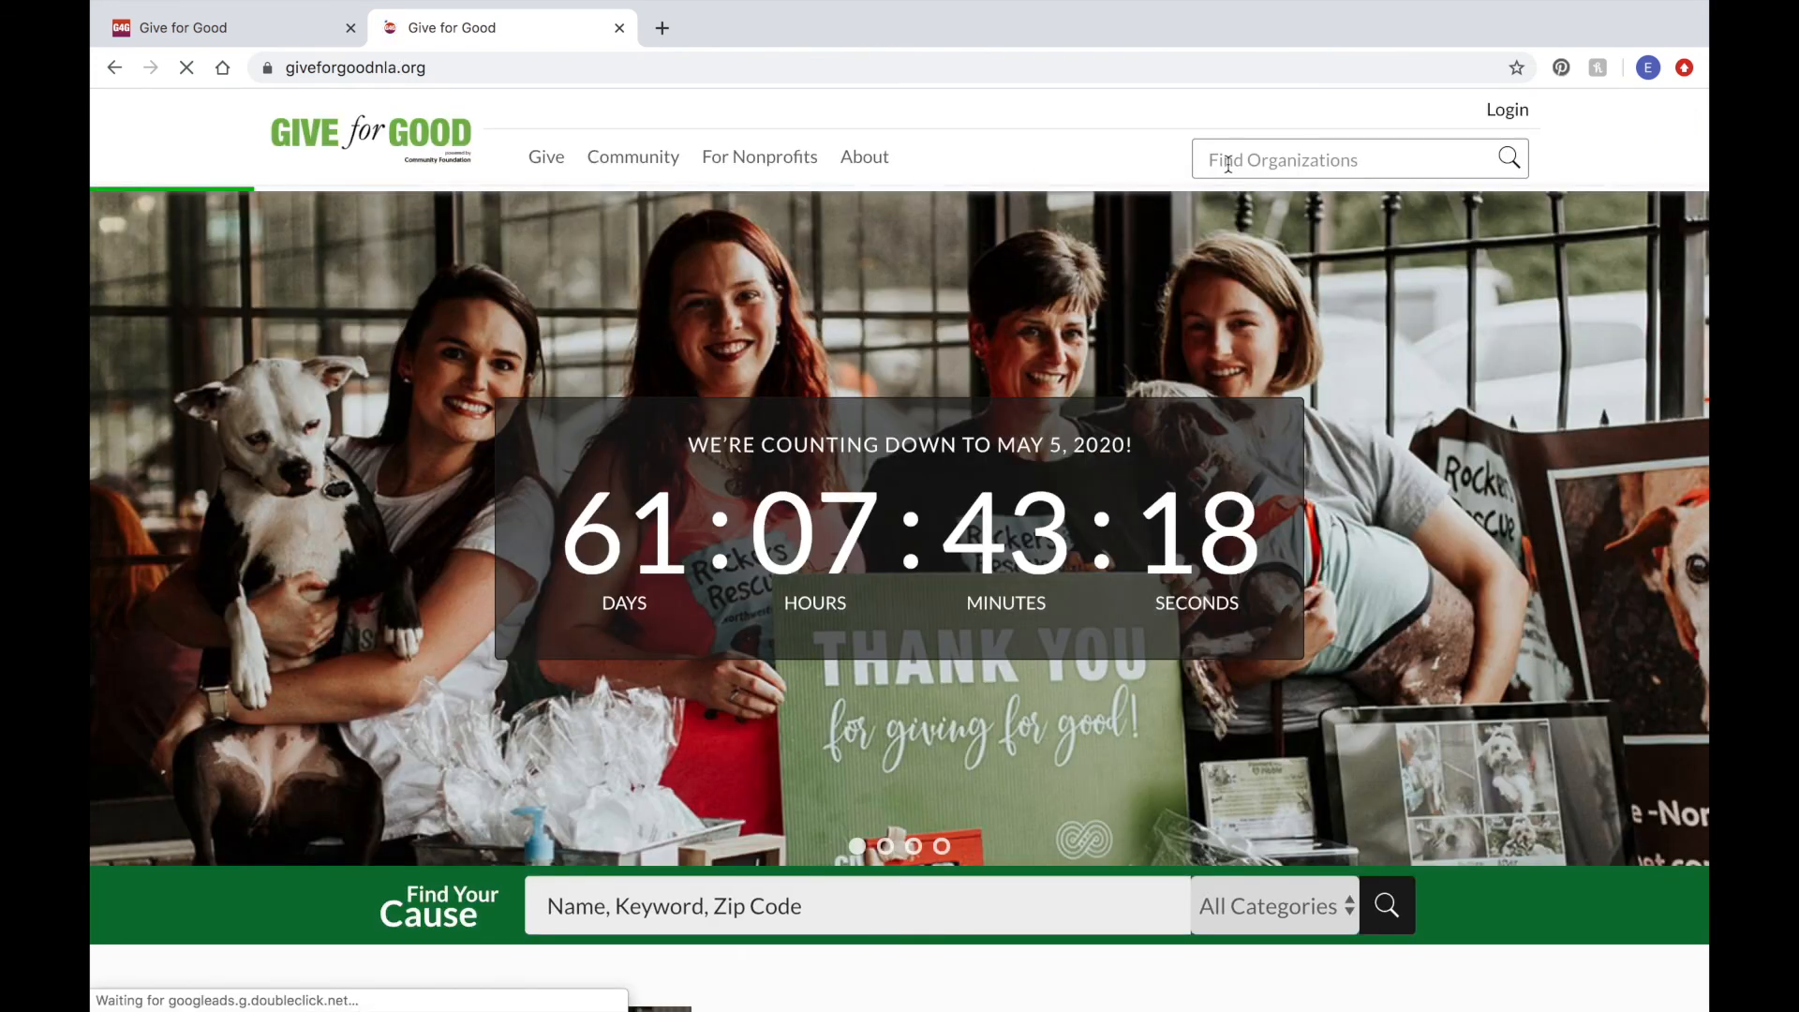
click(1218, 158)
text(renesting)
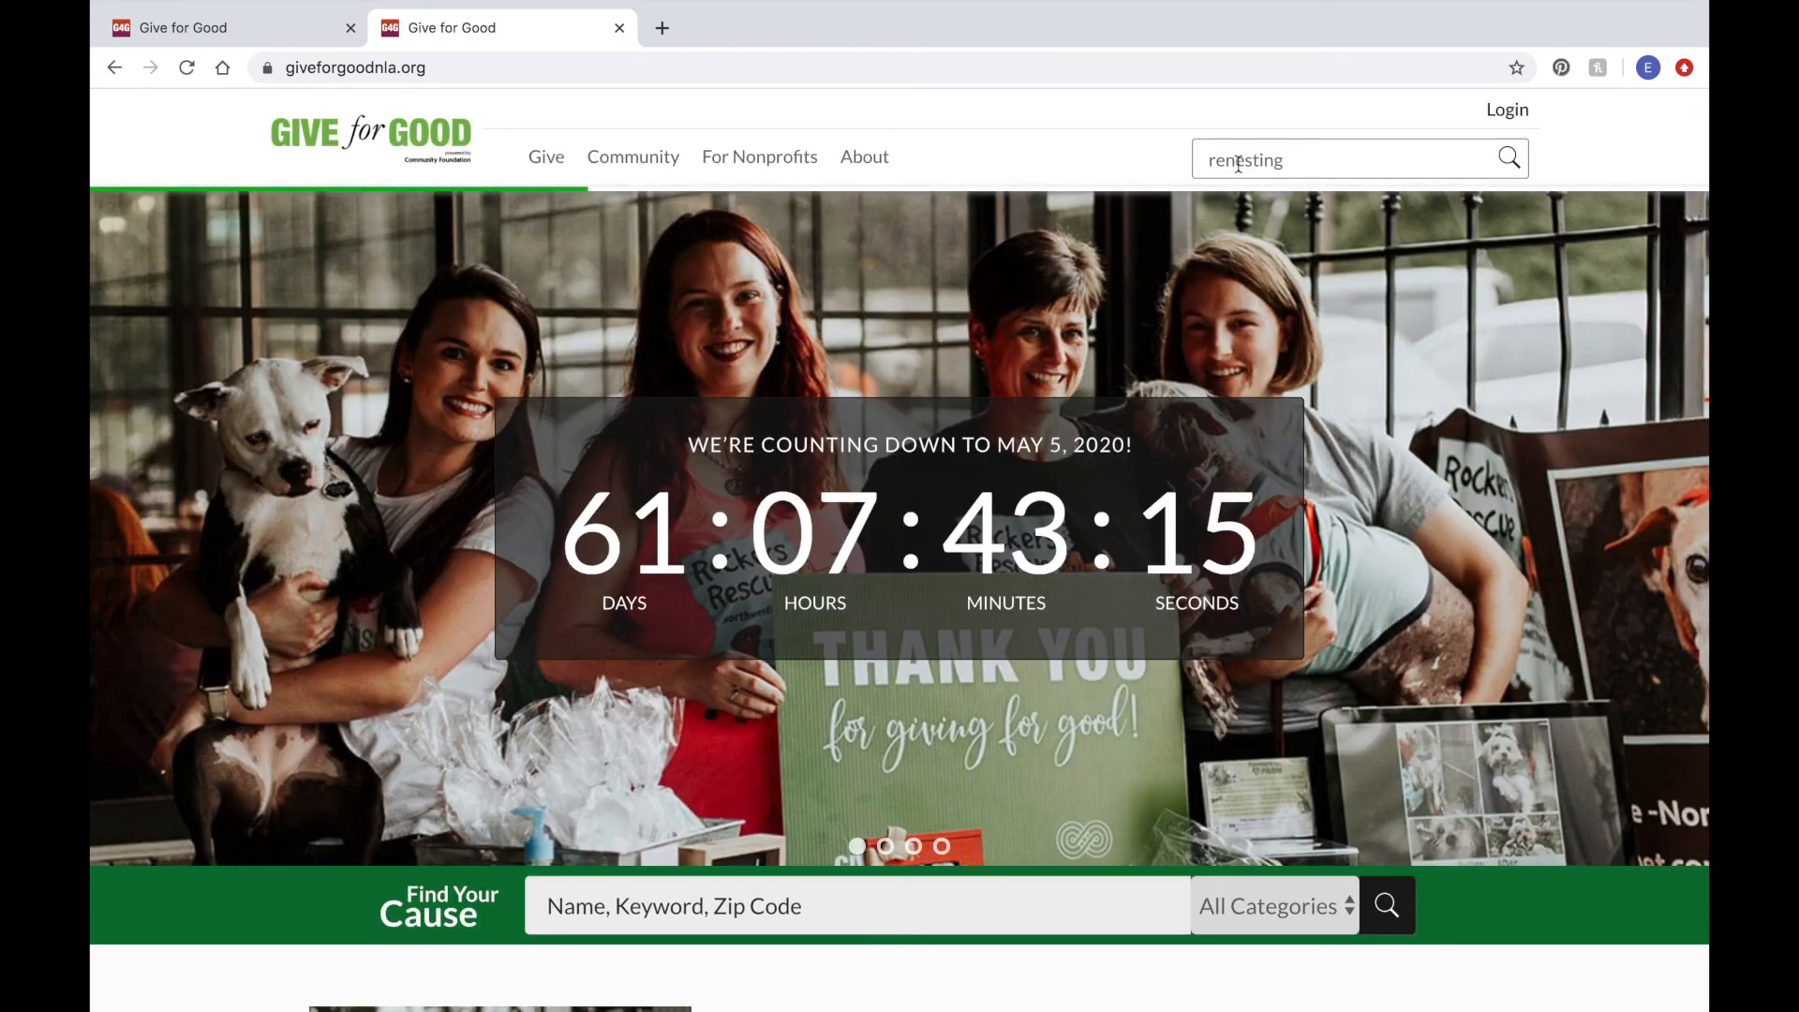
key(Return)
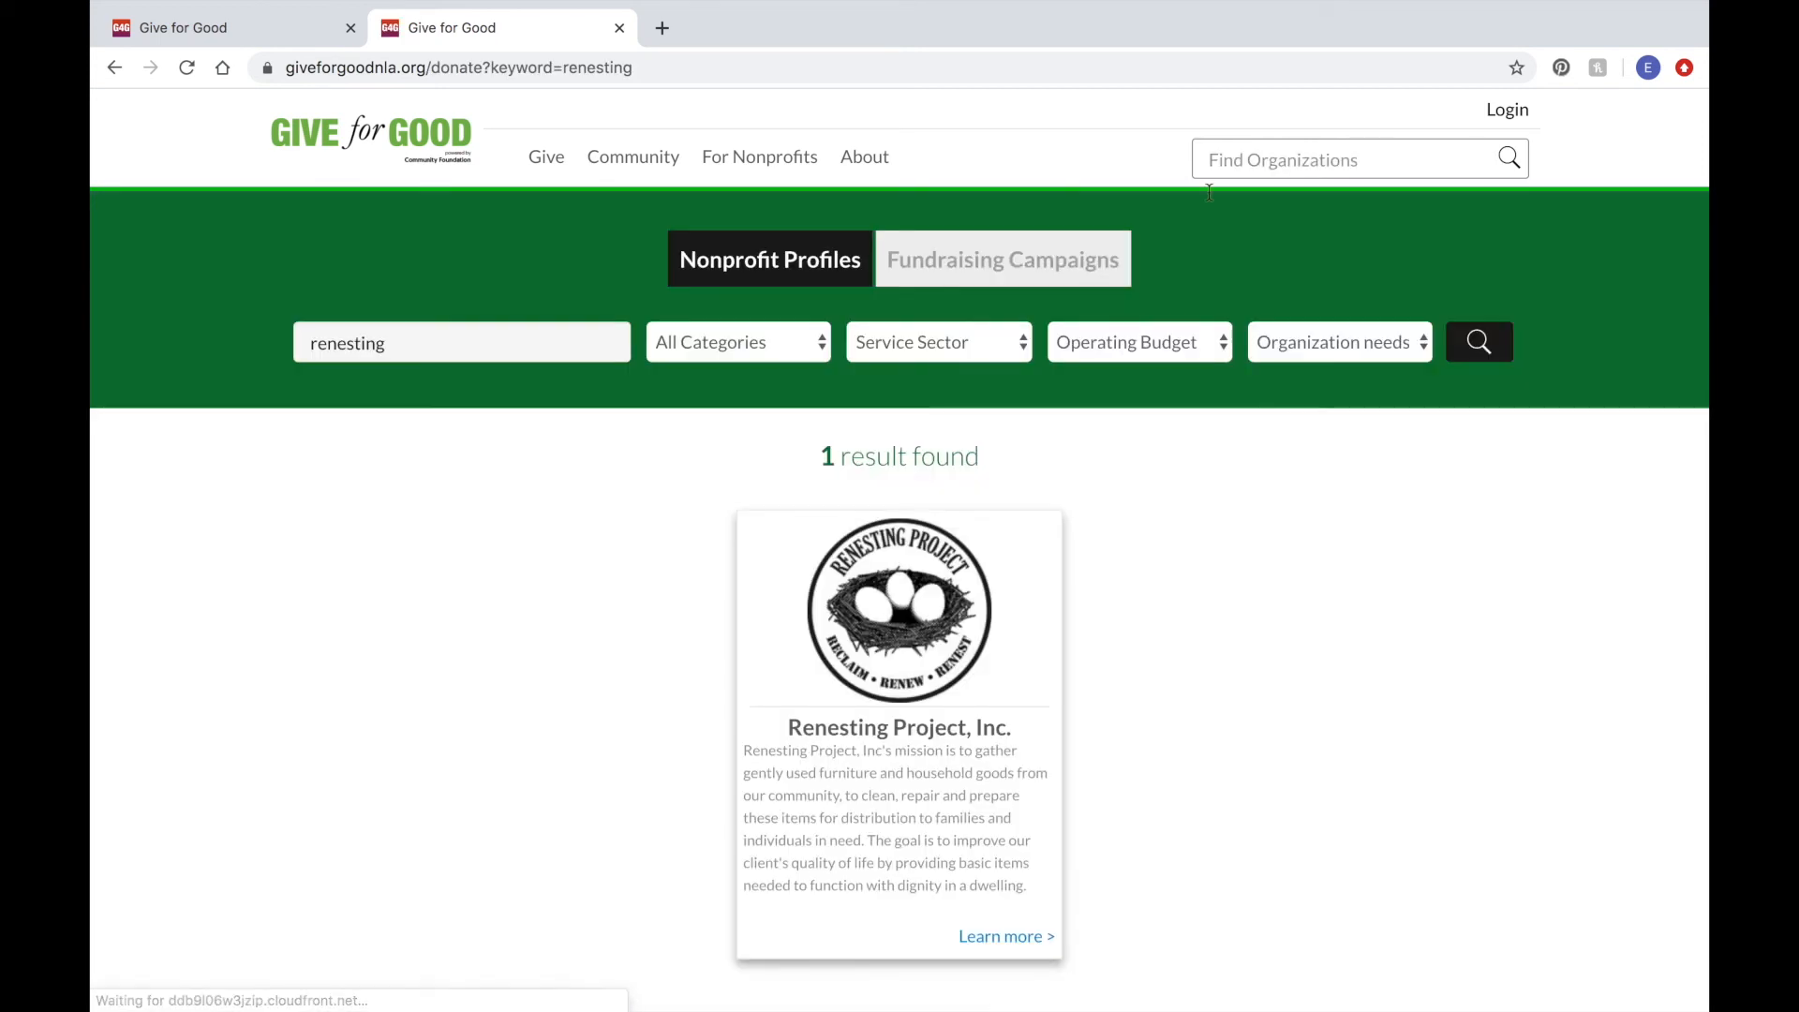
click(841, 661)
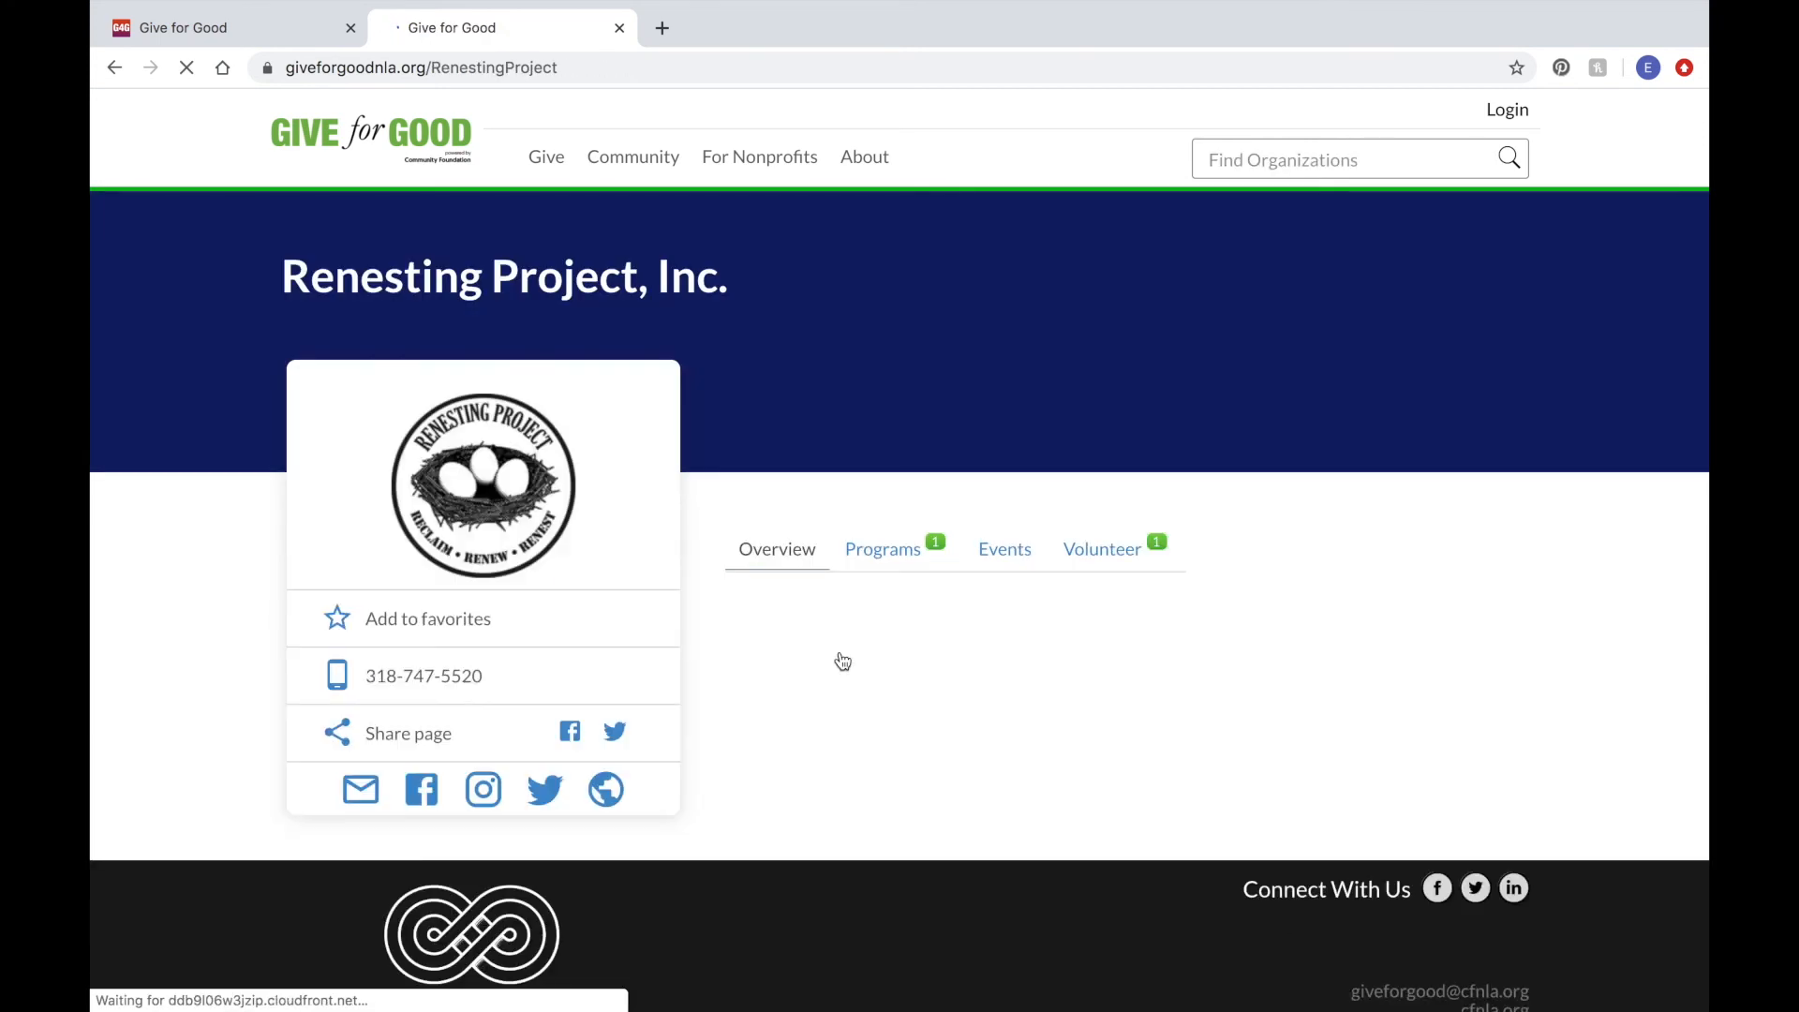
- Examine the Renesting Project profile's overview and the description of its listed program, and return to the program list
scroll(857, 551, down, 2)
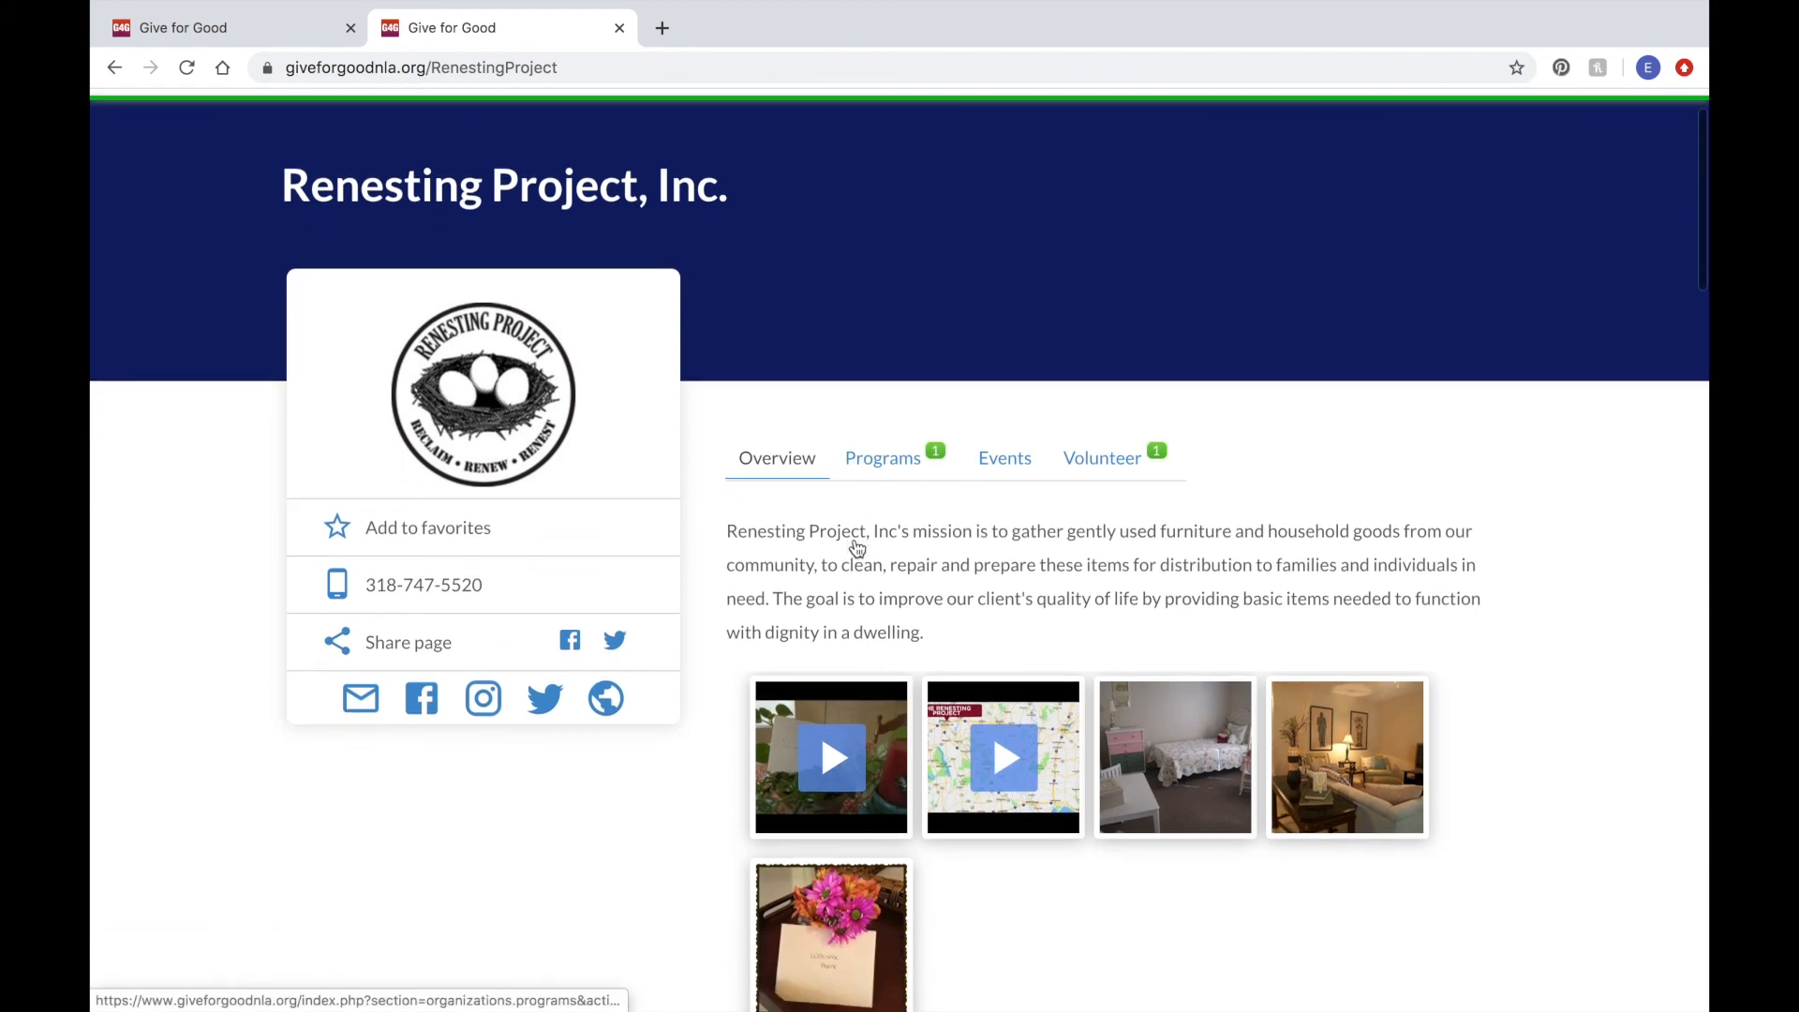
click(882, 473)
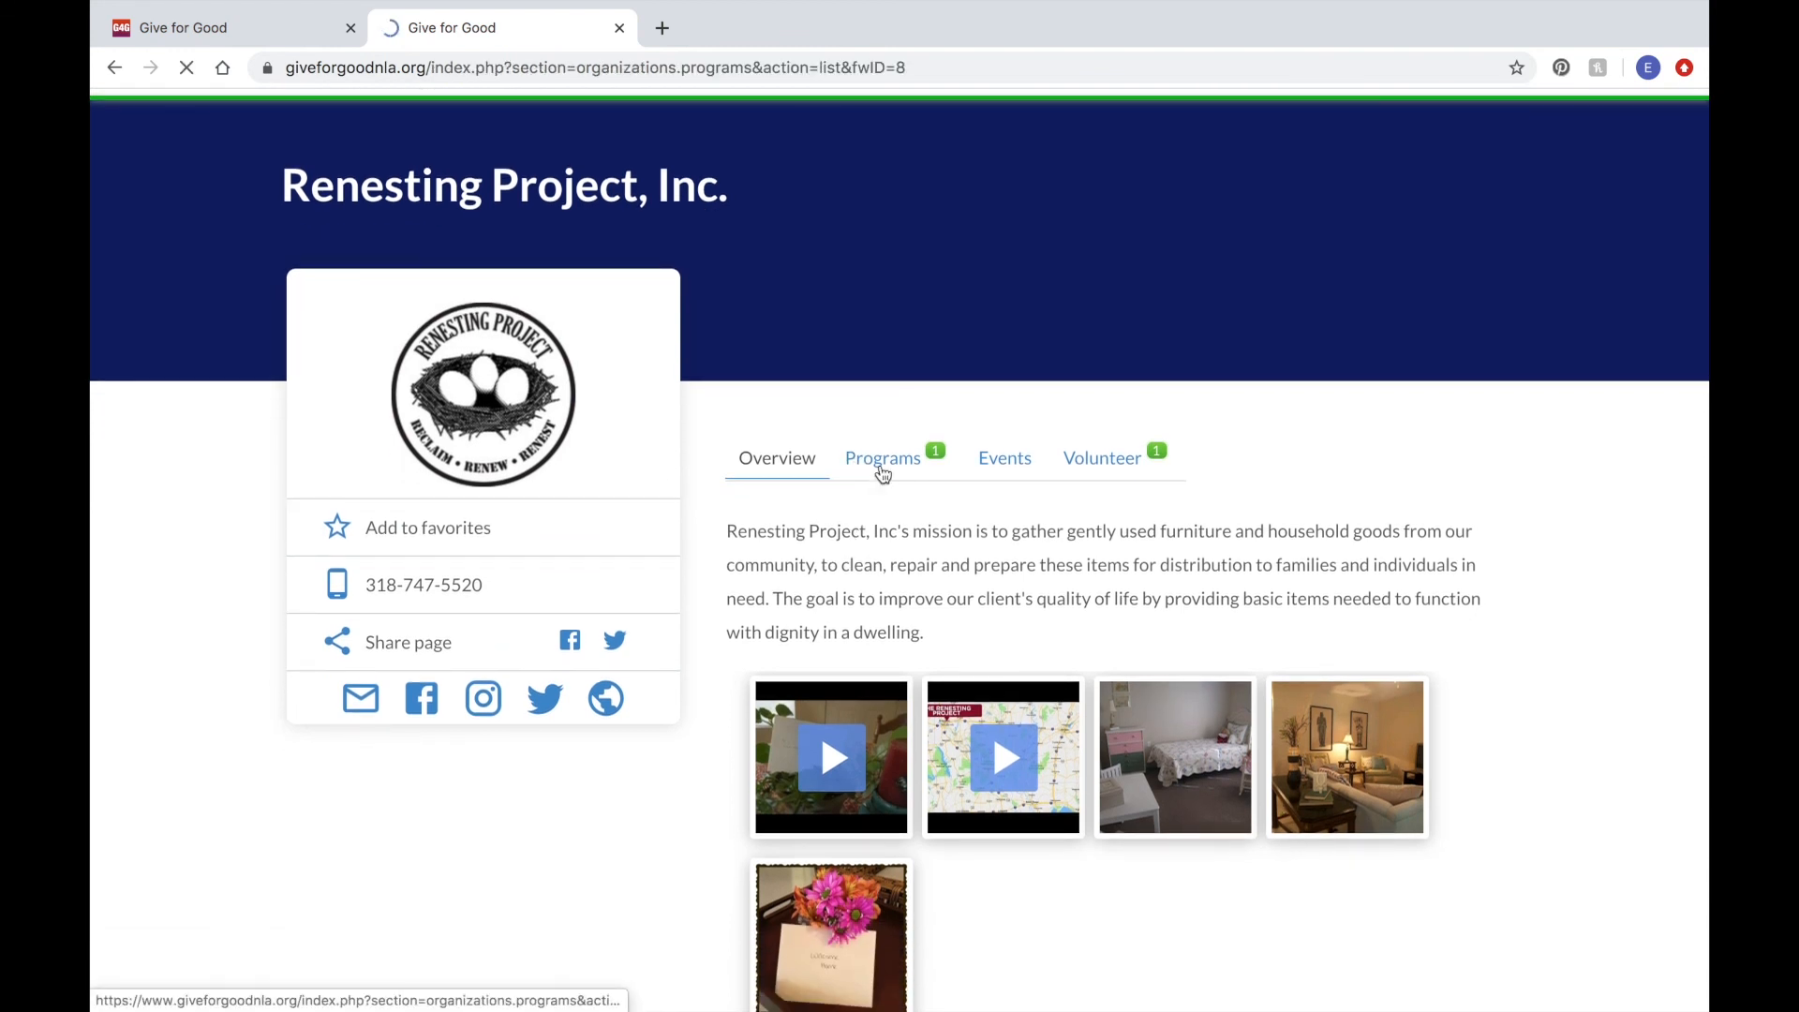
scroll(978, 465, down, 1)
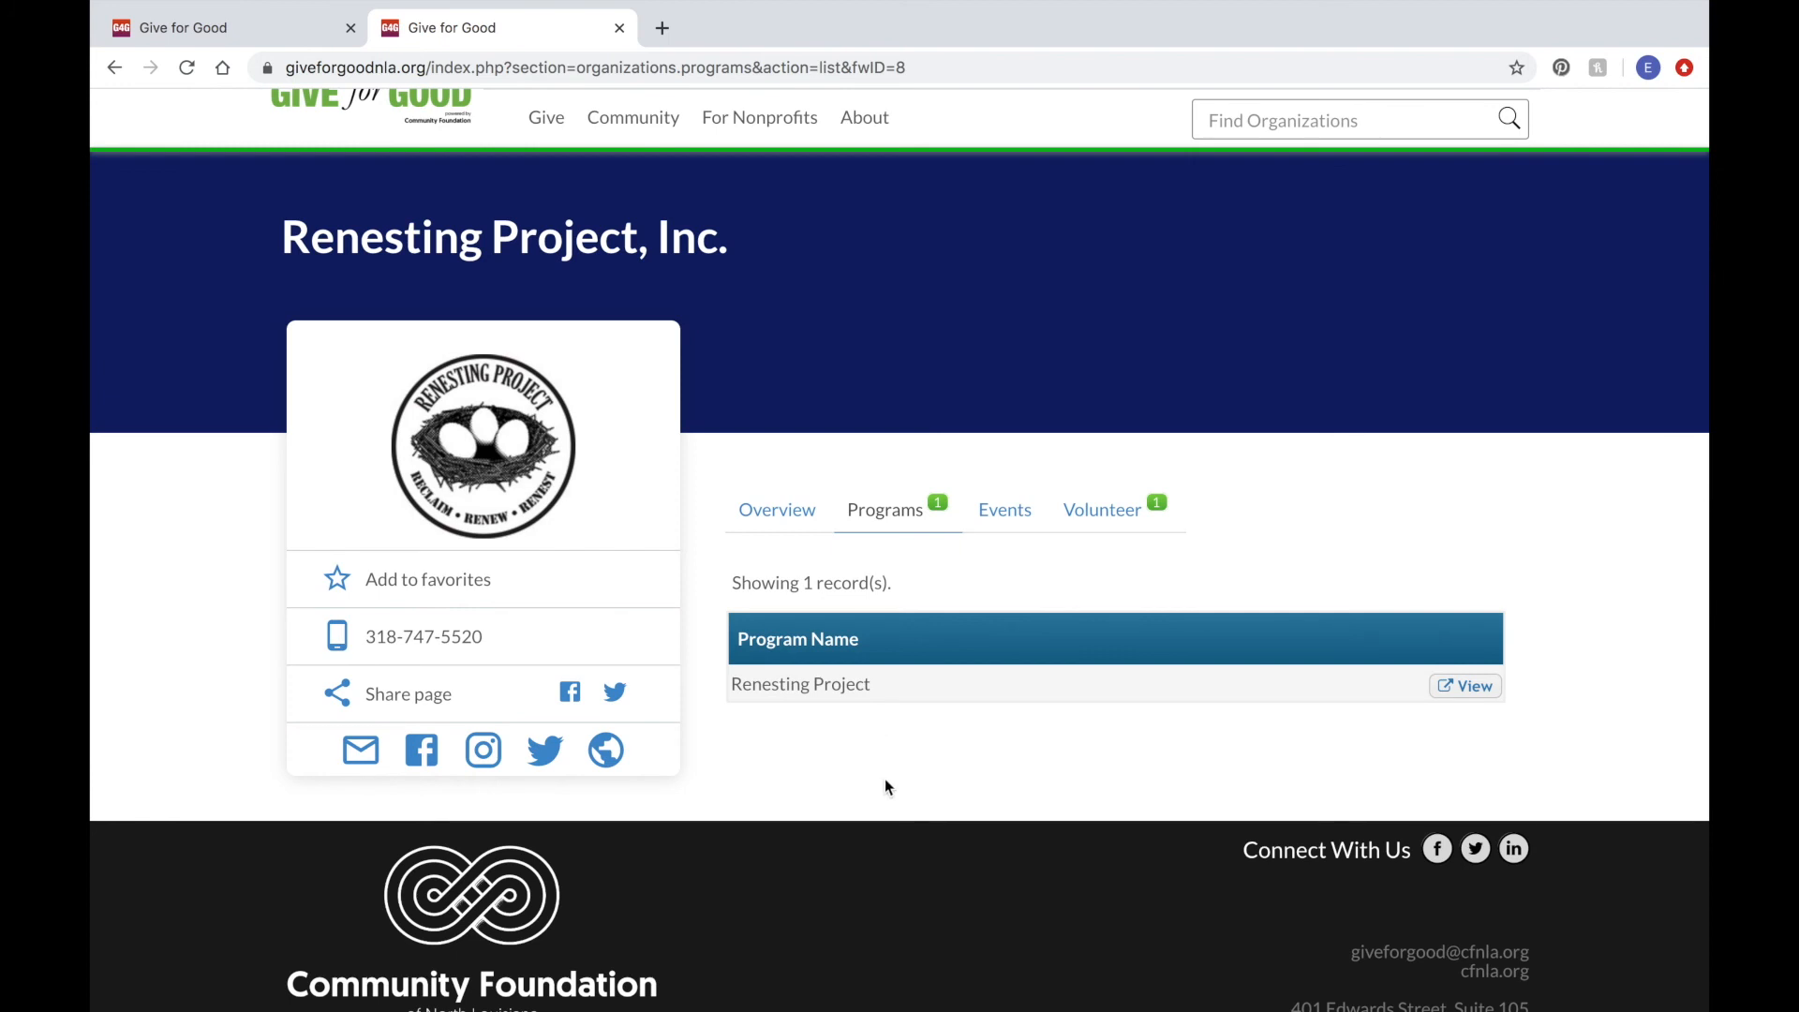
click(1466, 690)
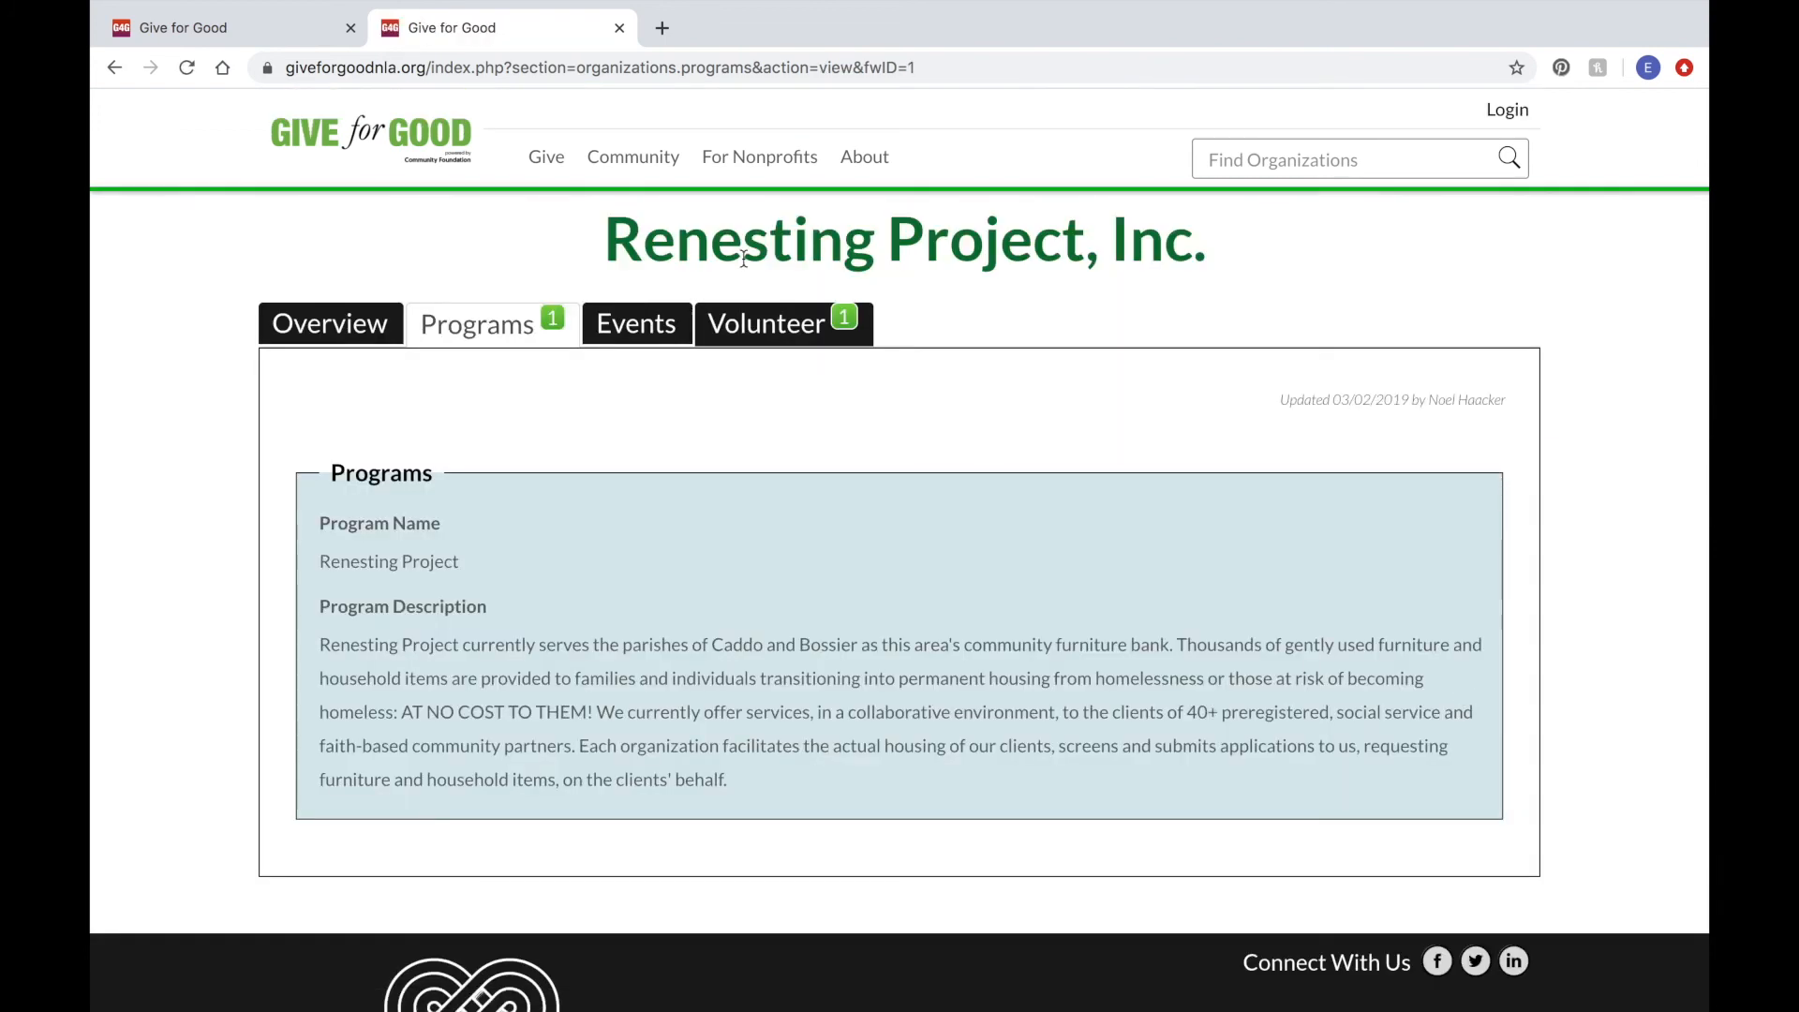
click(114, 70)
- Back in the portal, add a program named "Community Reads" with the description "CFNLA's book club" and submit it
click(188, 28)
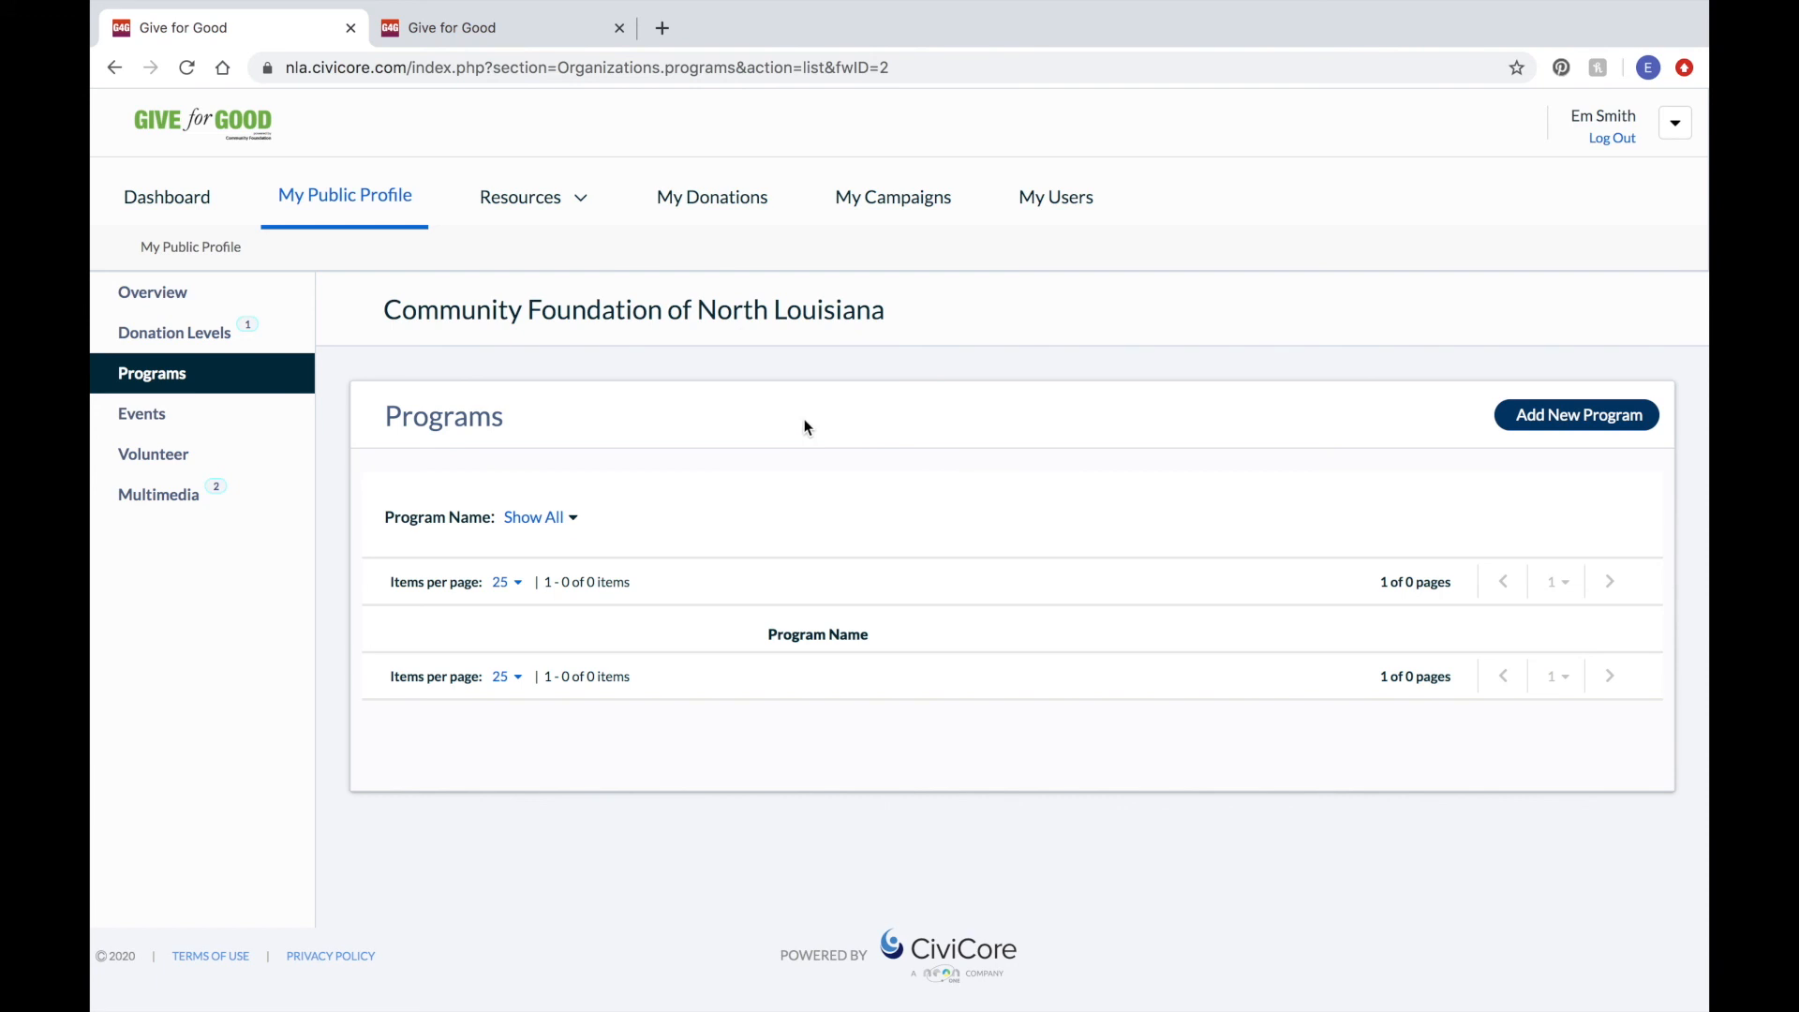
click(1584, 420)
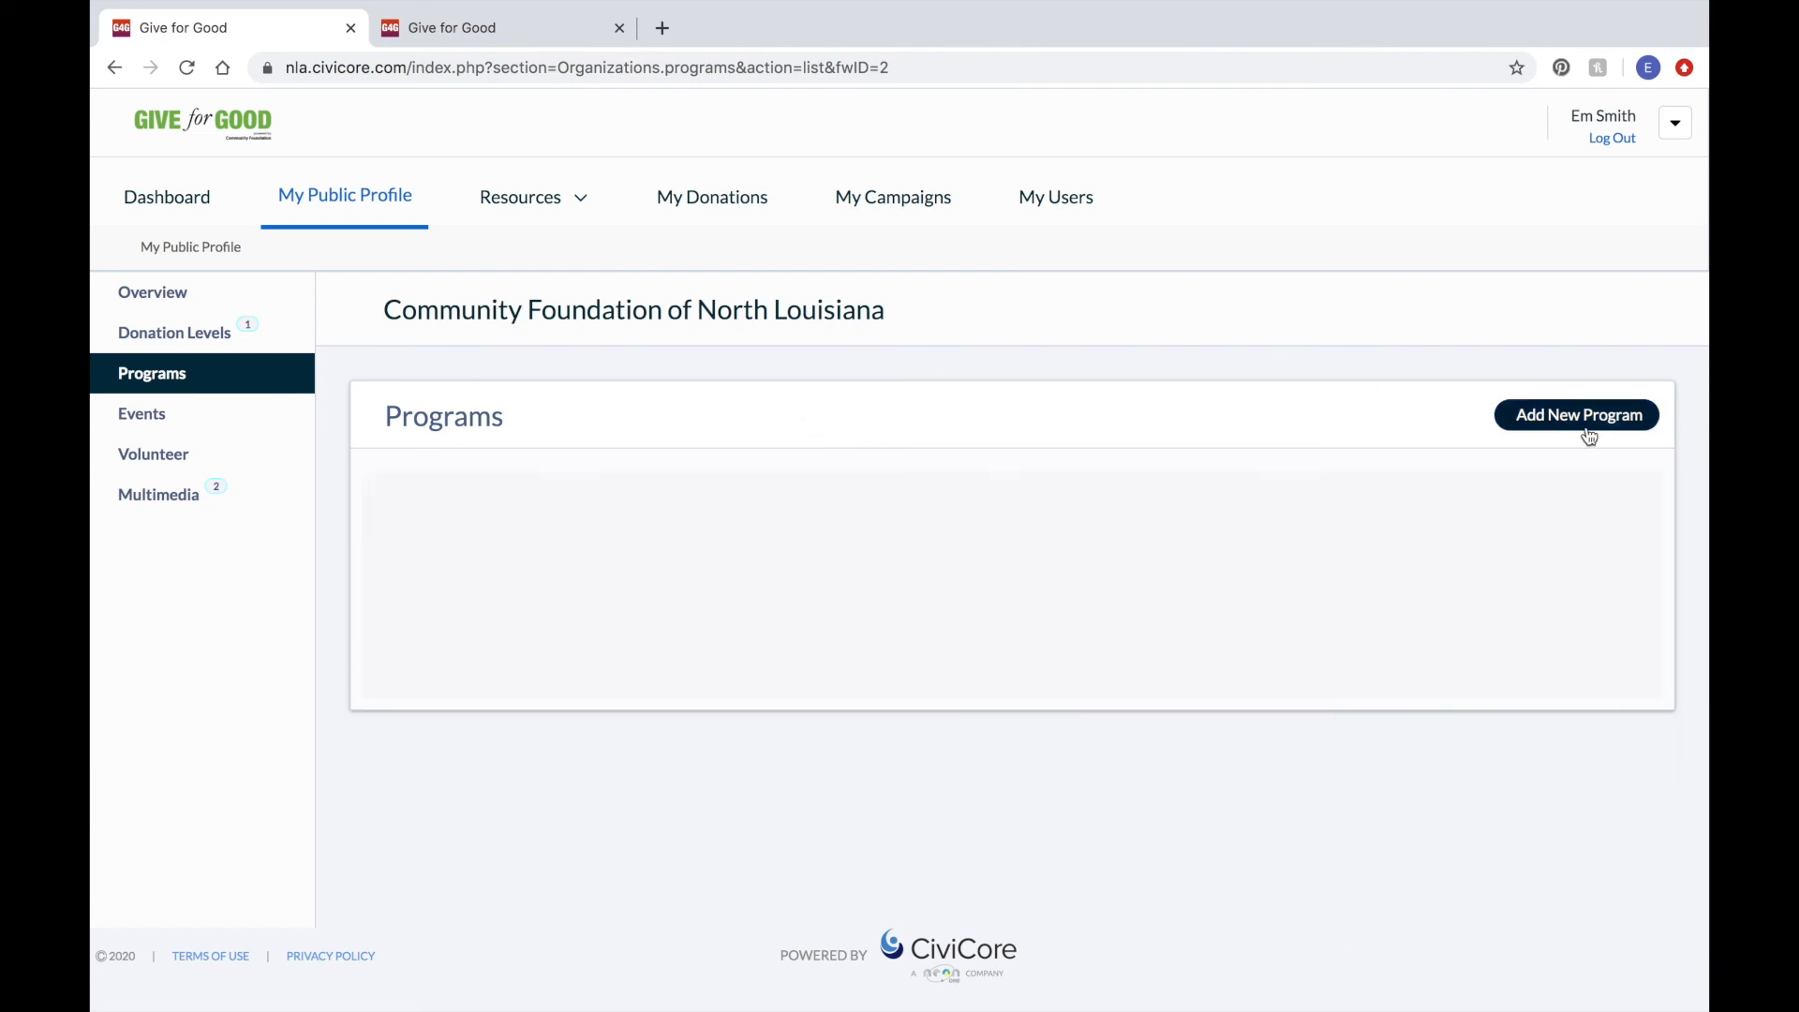
scroll(993, 547, down, 2)
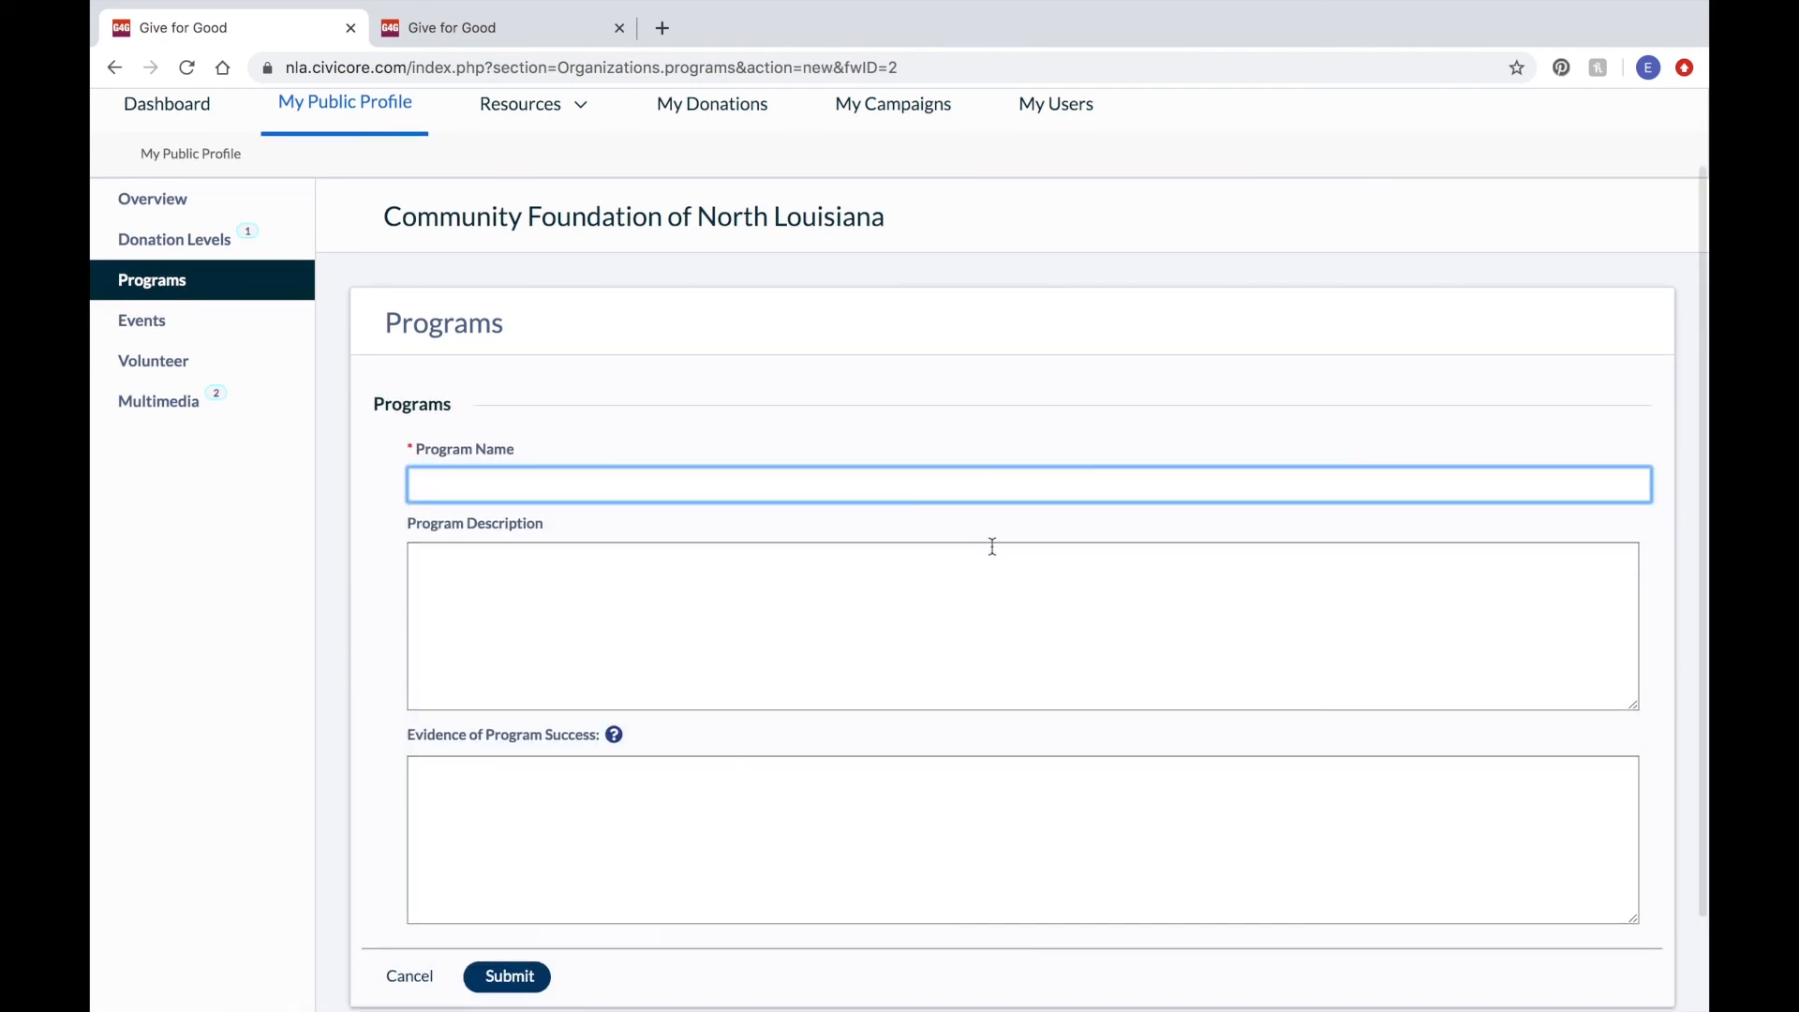
text(Communi)
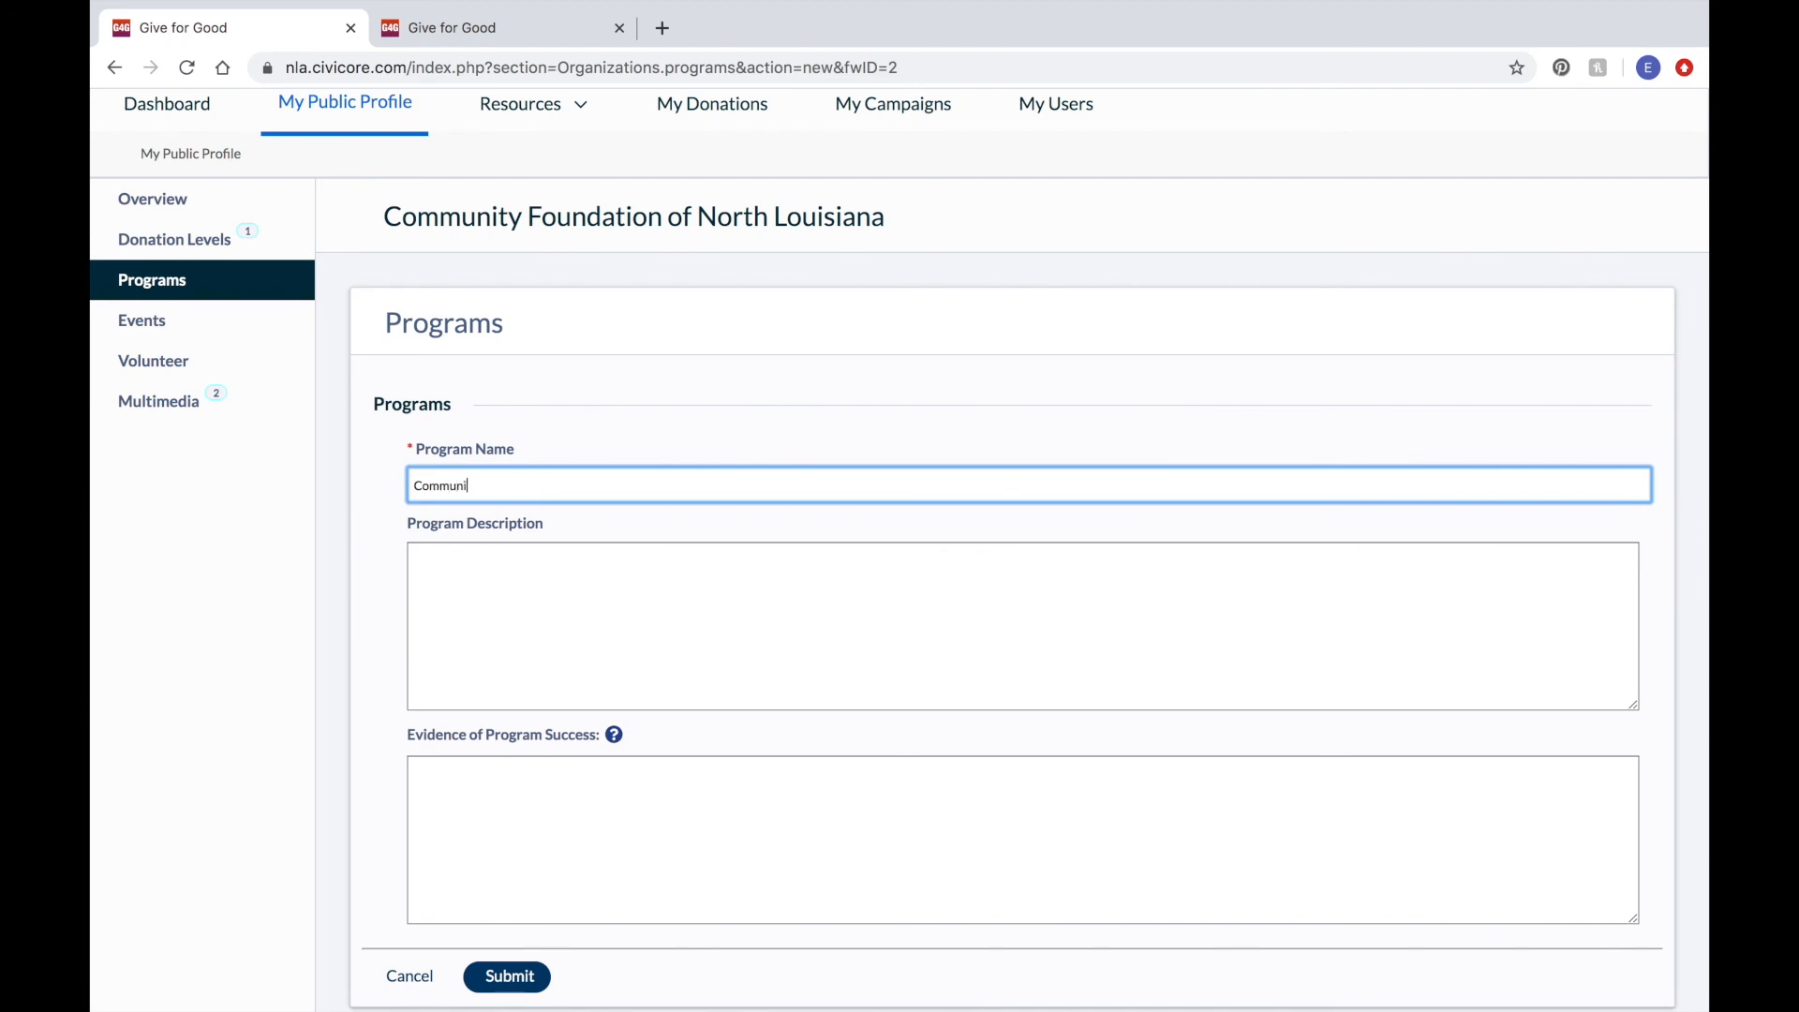
text(ty Reads)
click(1010, 609)
text(CFNLA)
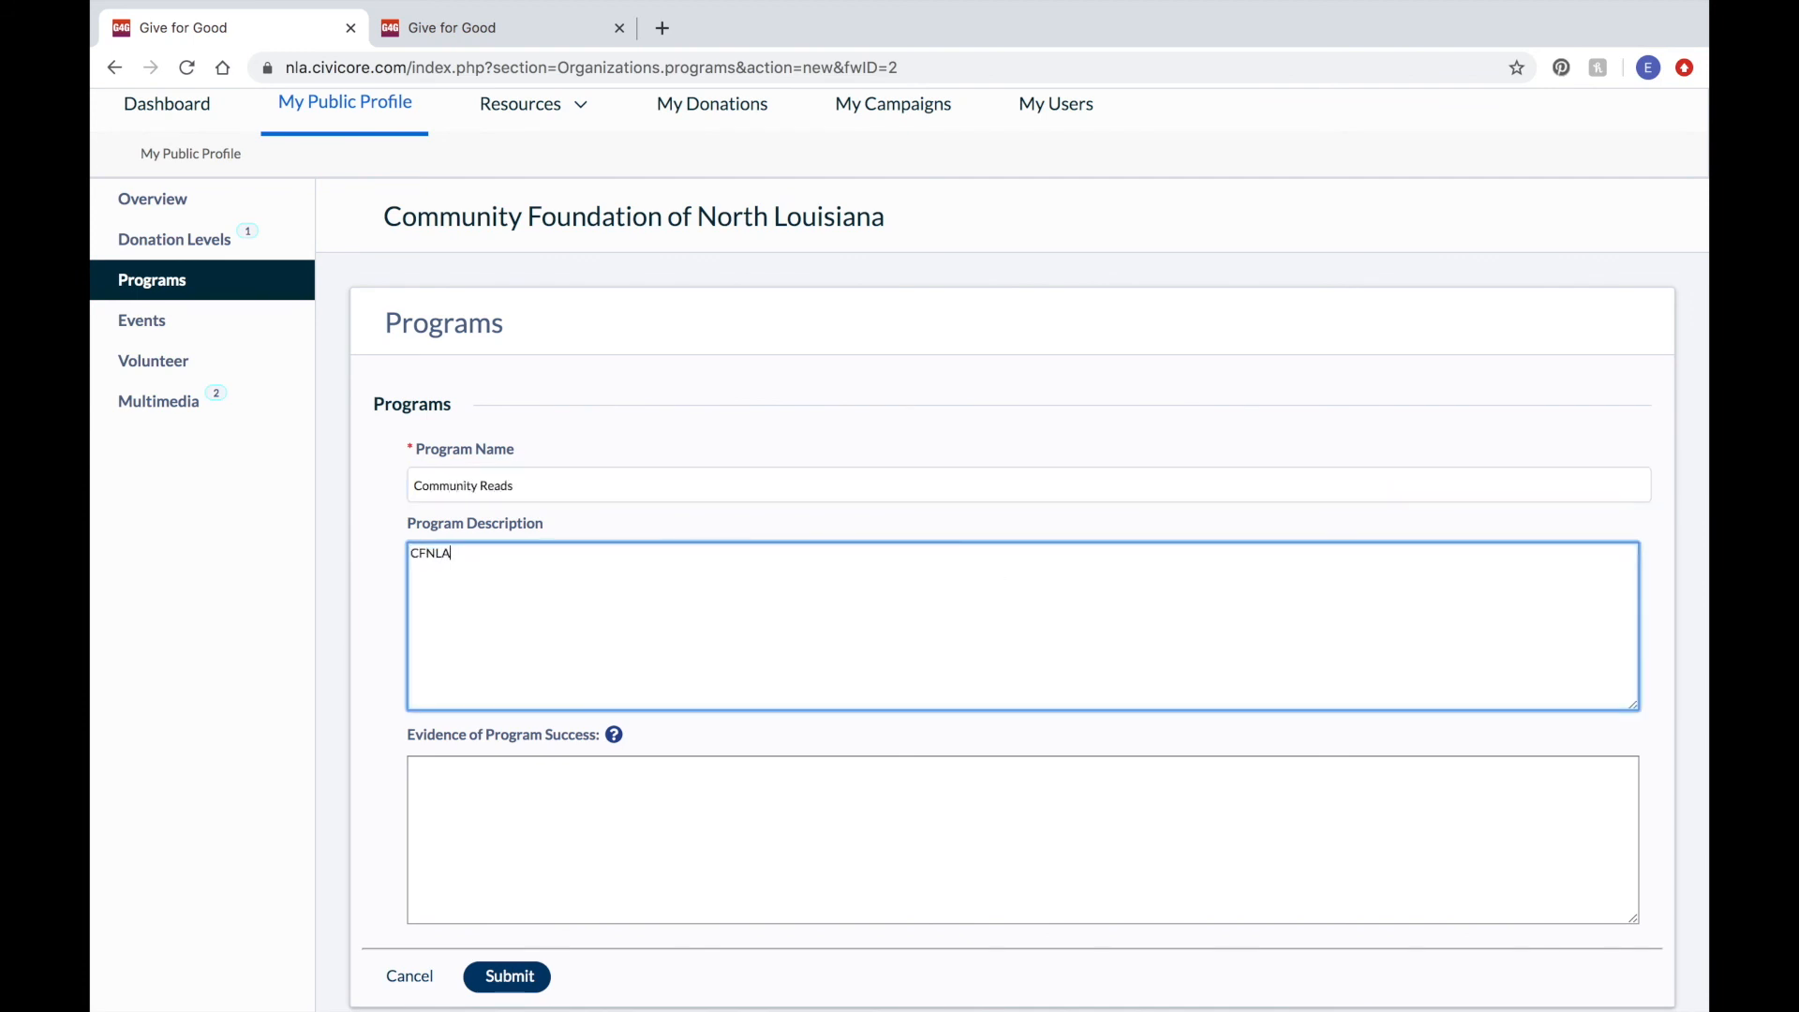
text('s book club)
click(839, 725)
scroll(840, 725, down, 2)
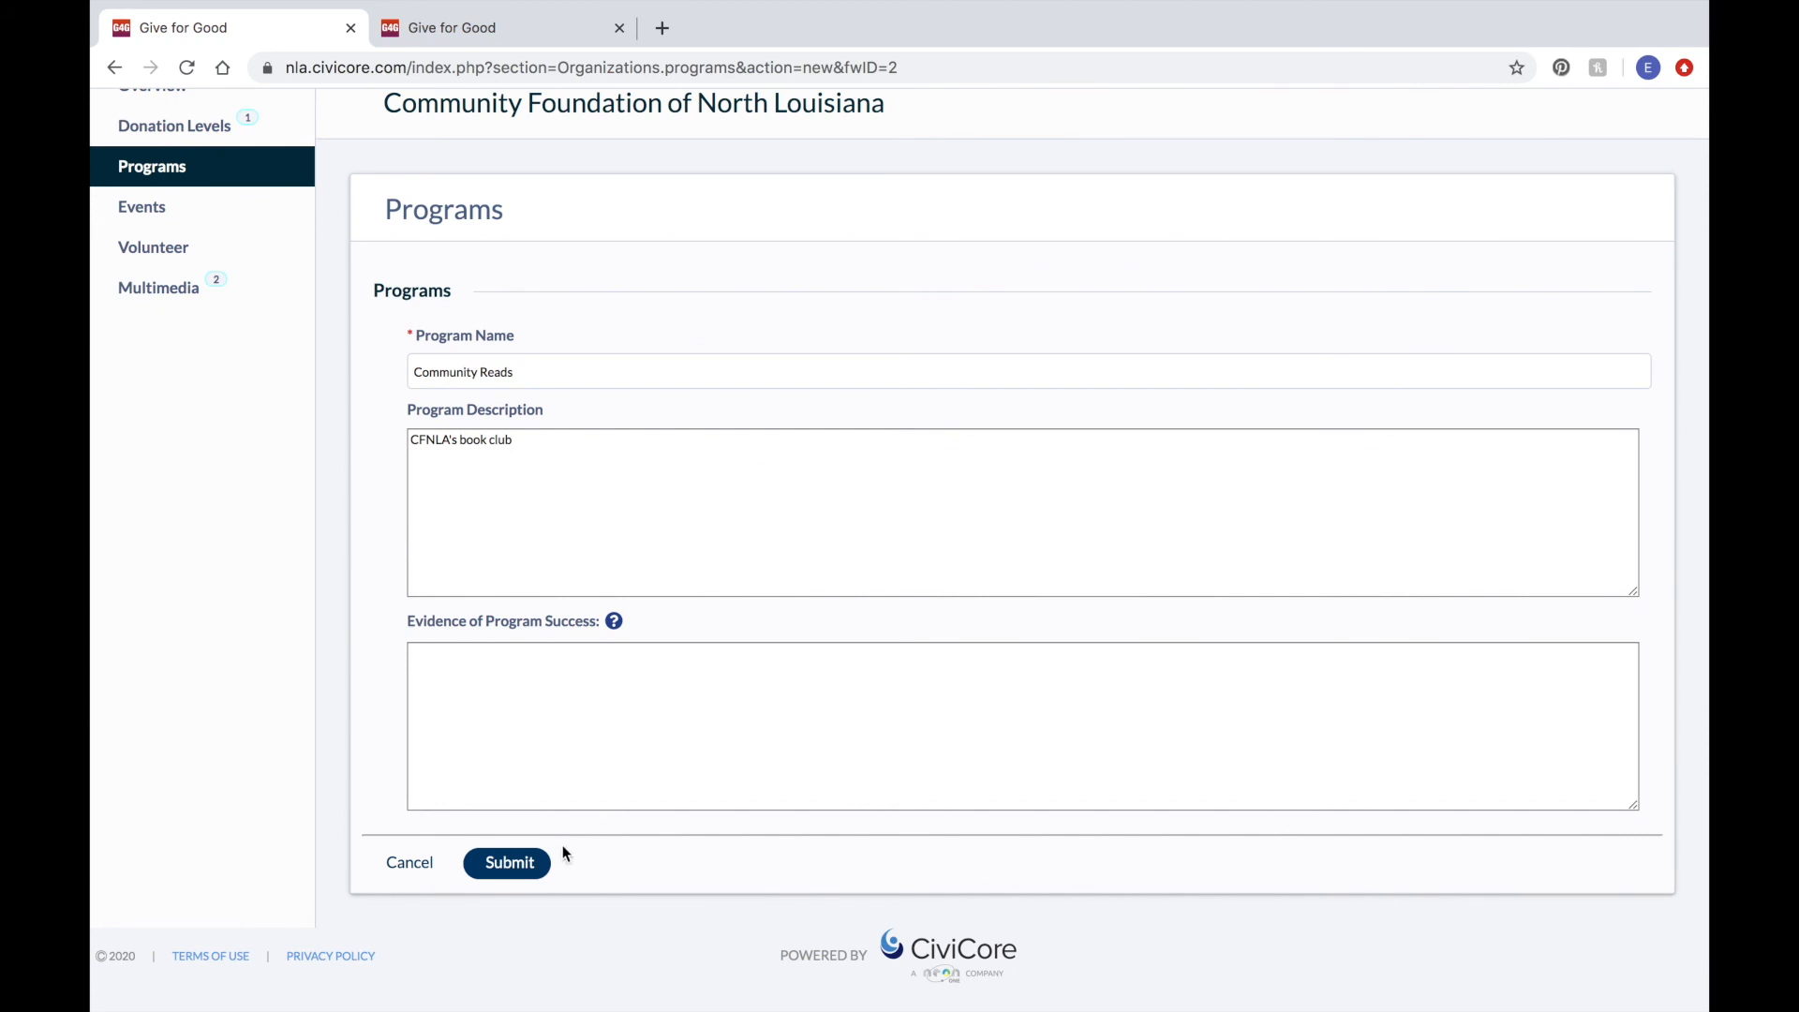
click(539, 870)
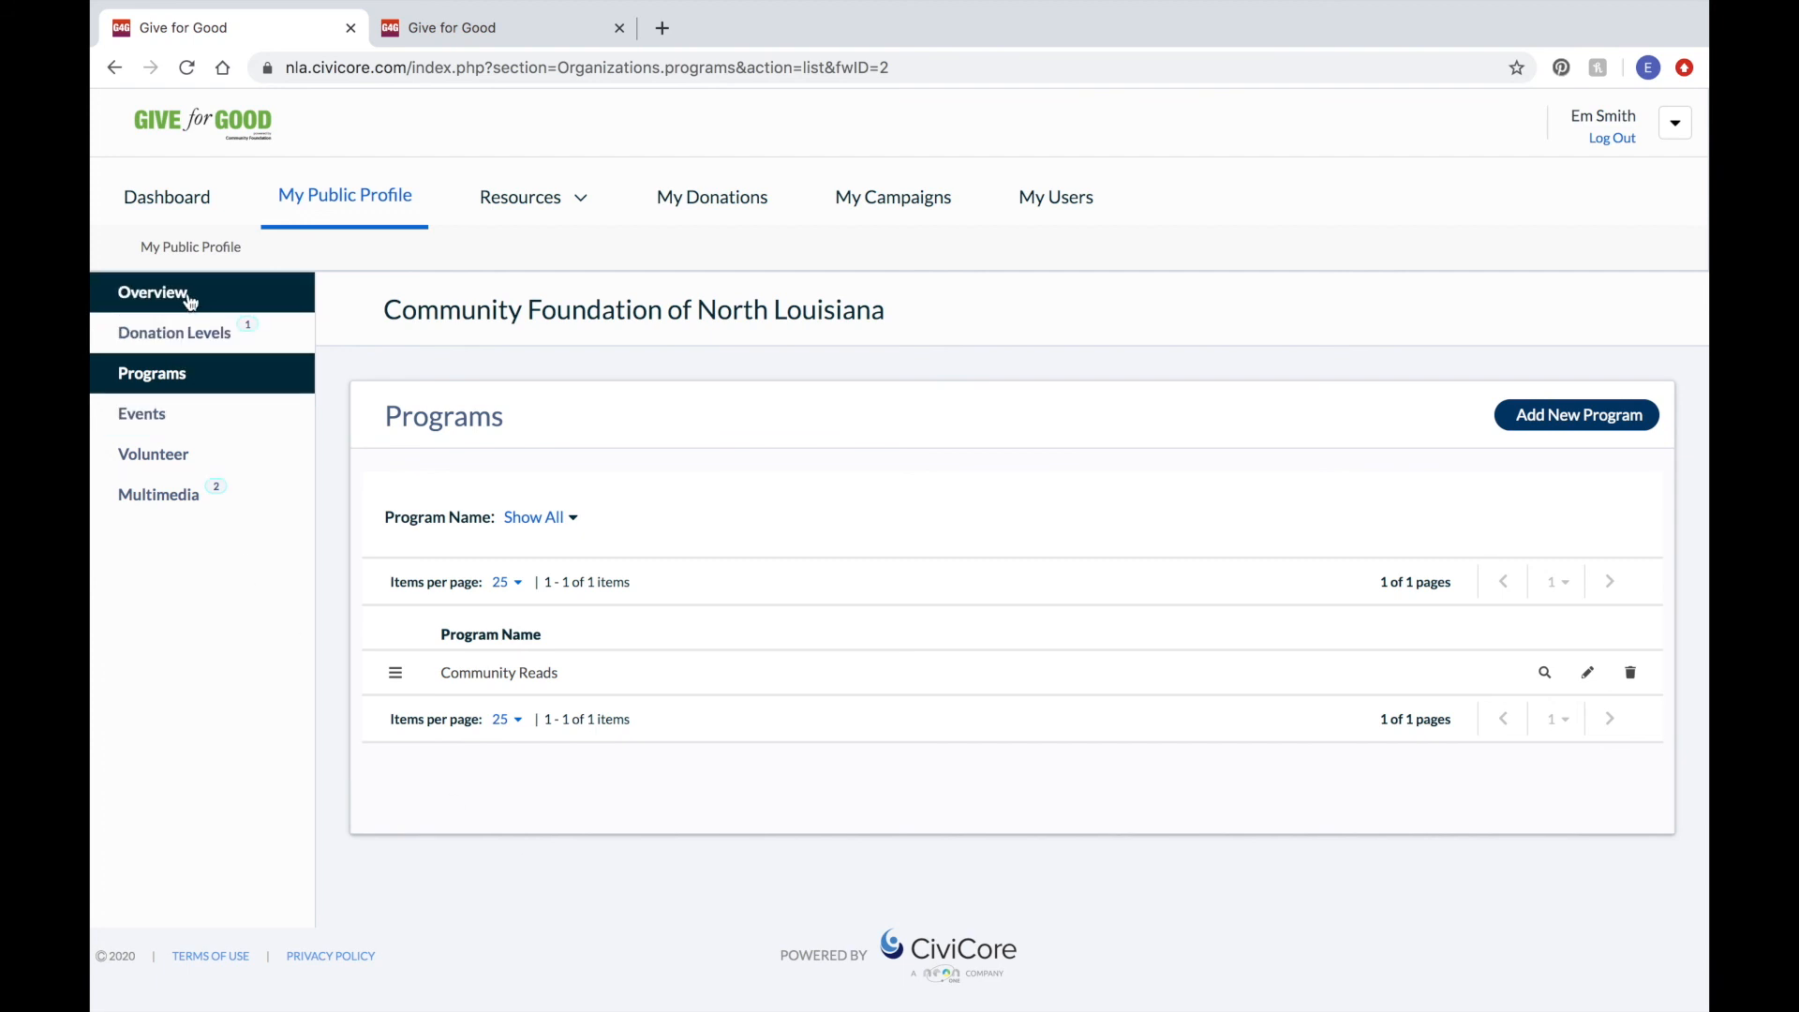
- Check the name, date, time, description, location and URL fields of the new event form, and close it without adding an event
click(164, 417)
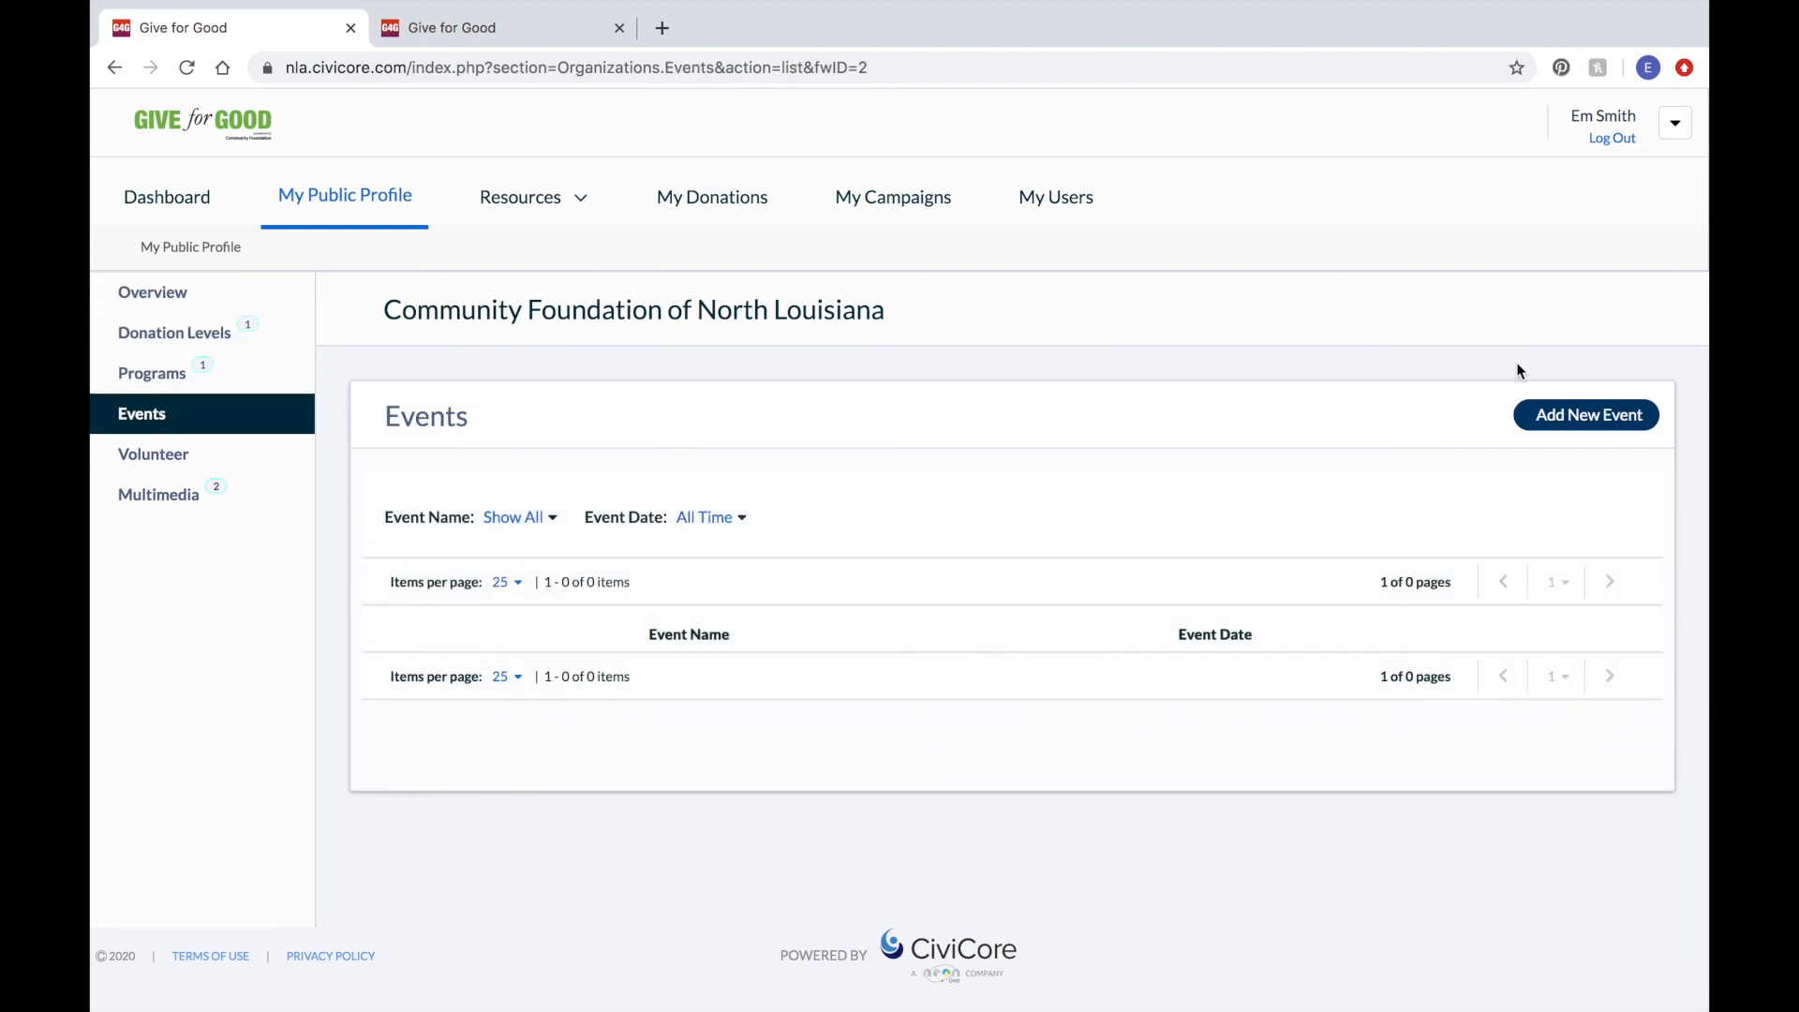
click(1575, 417)
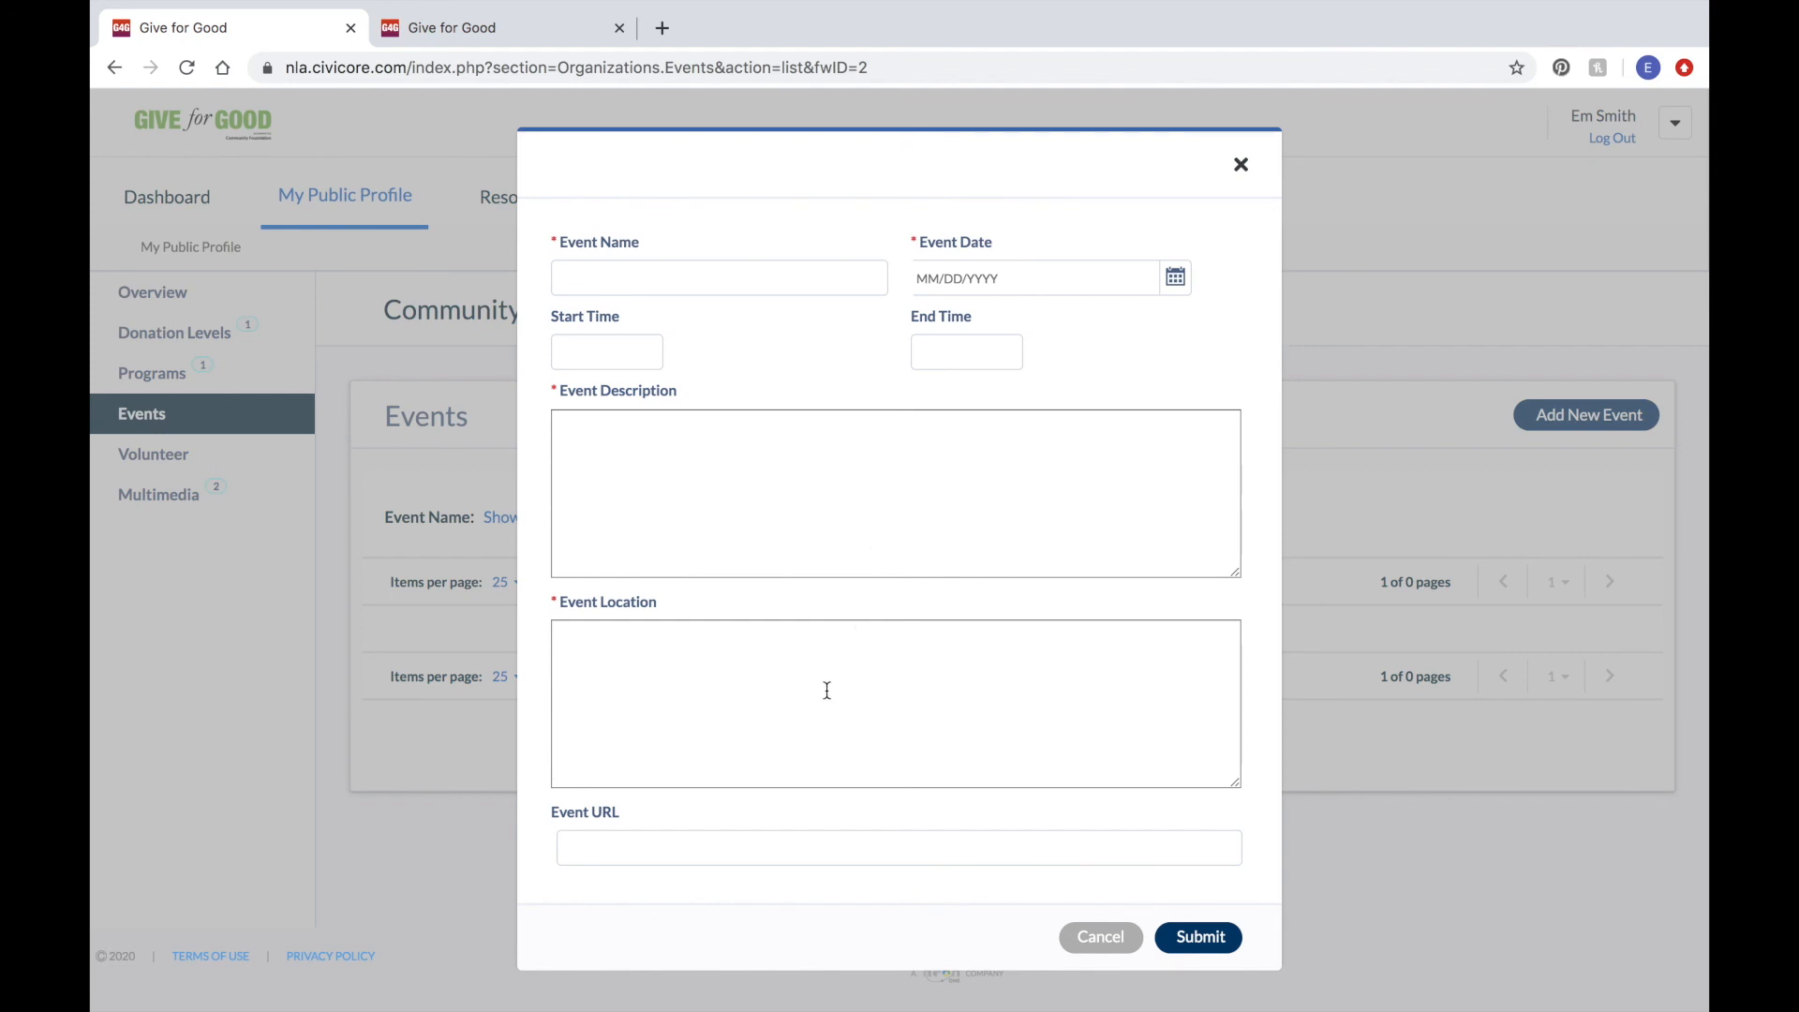
scroll(827, 691, down, 1)
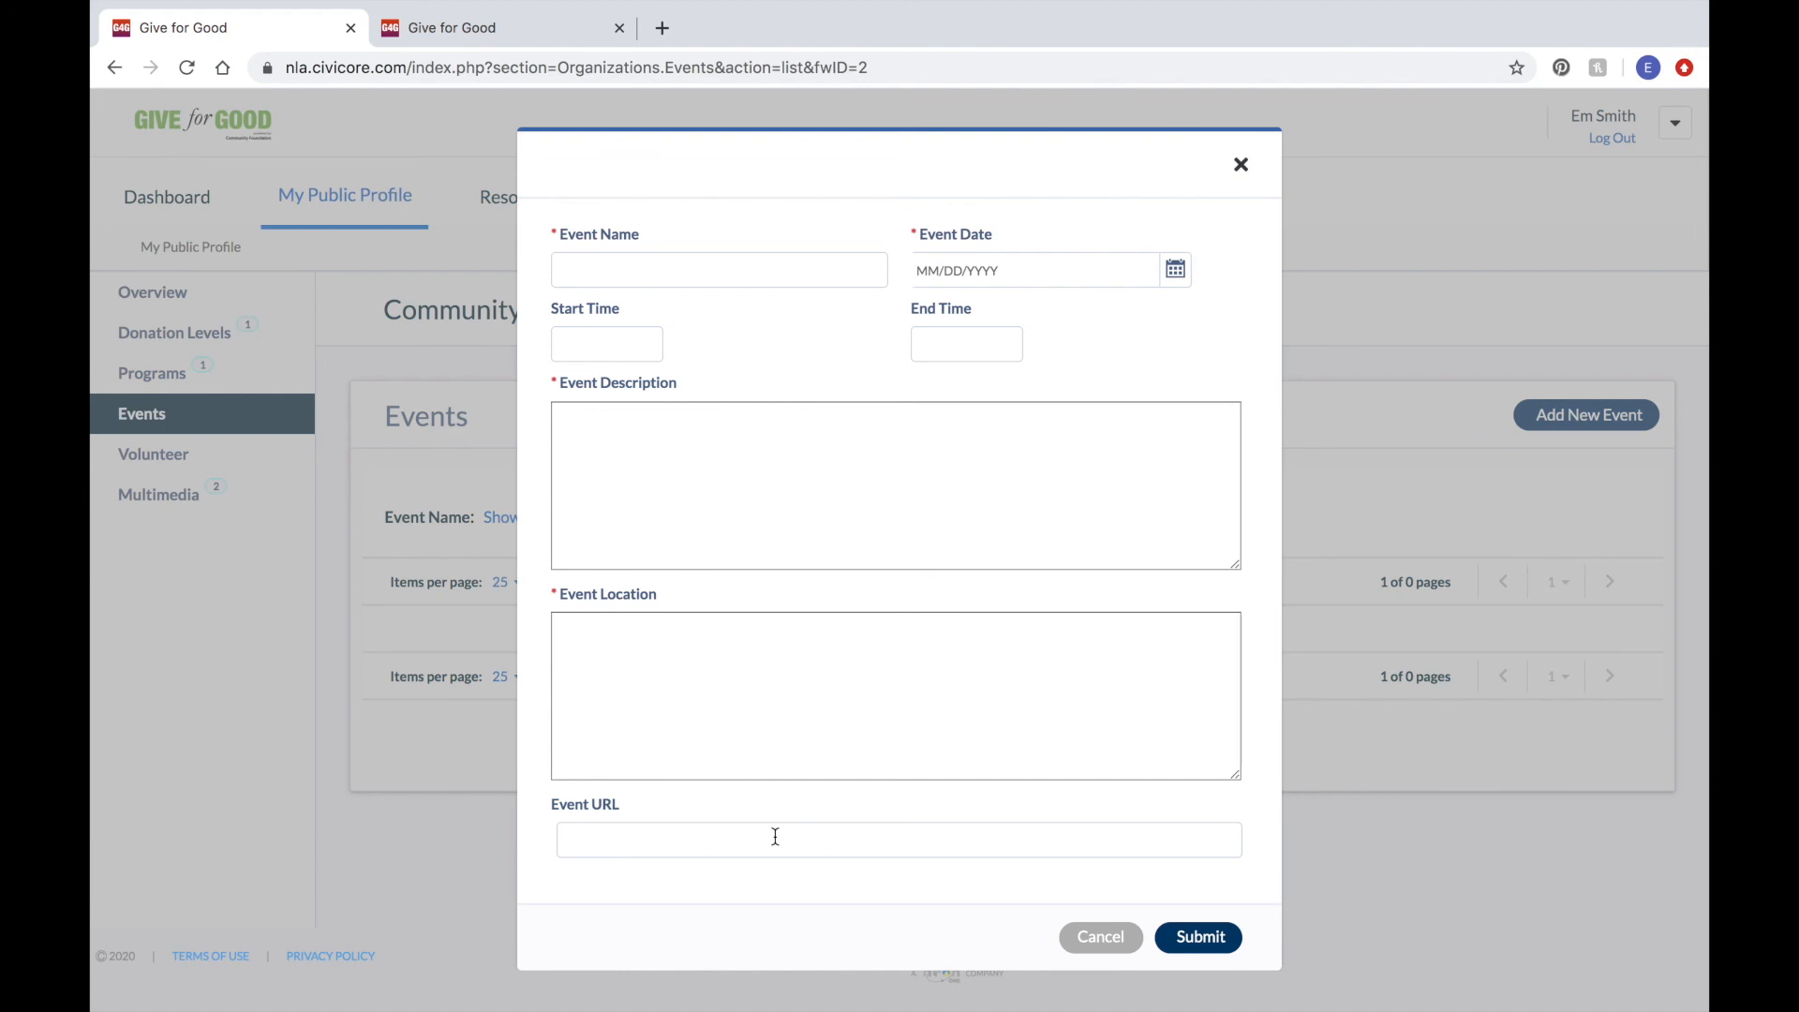
click(1193, 948)
click(1138, 938)
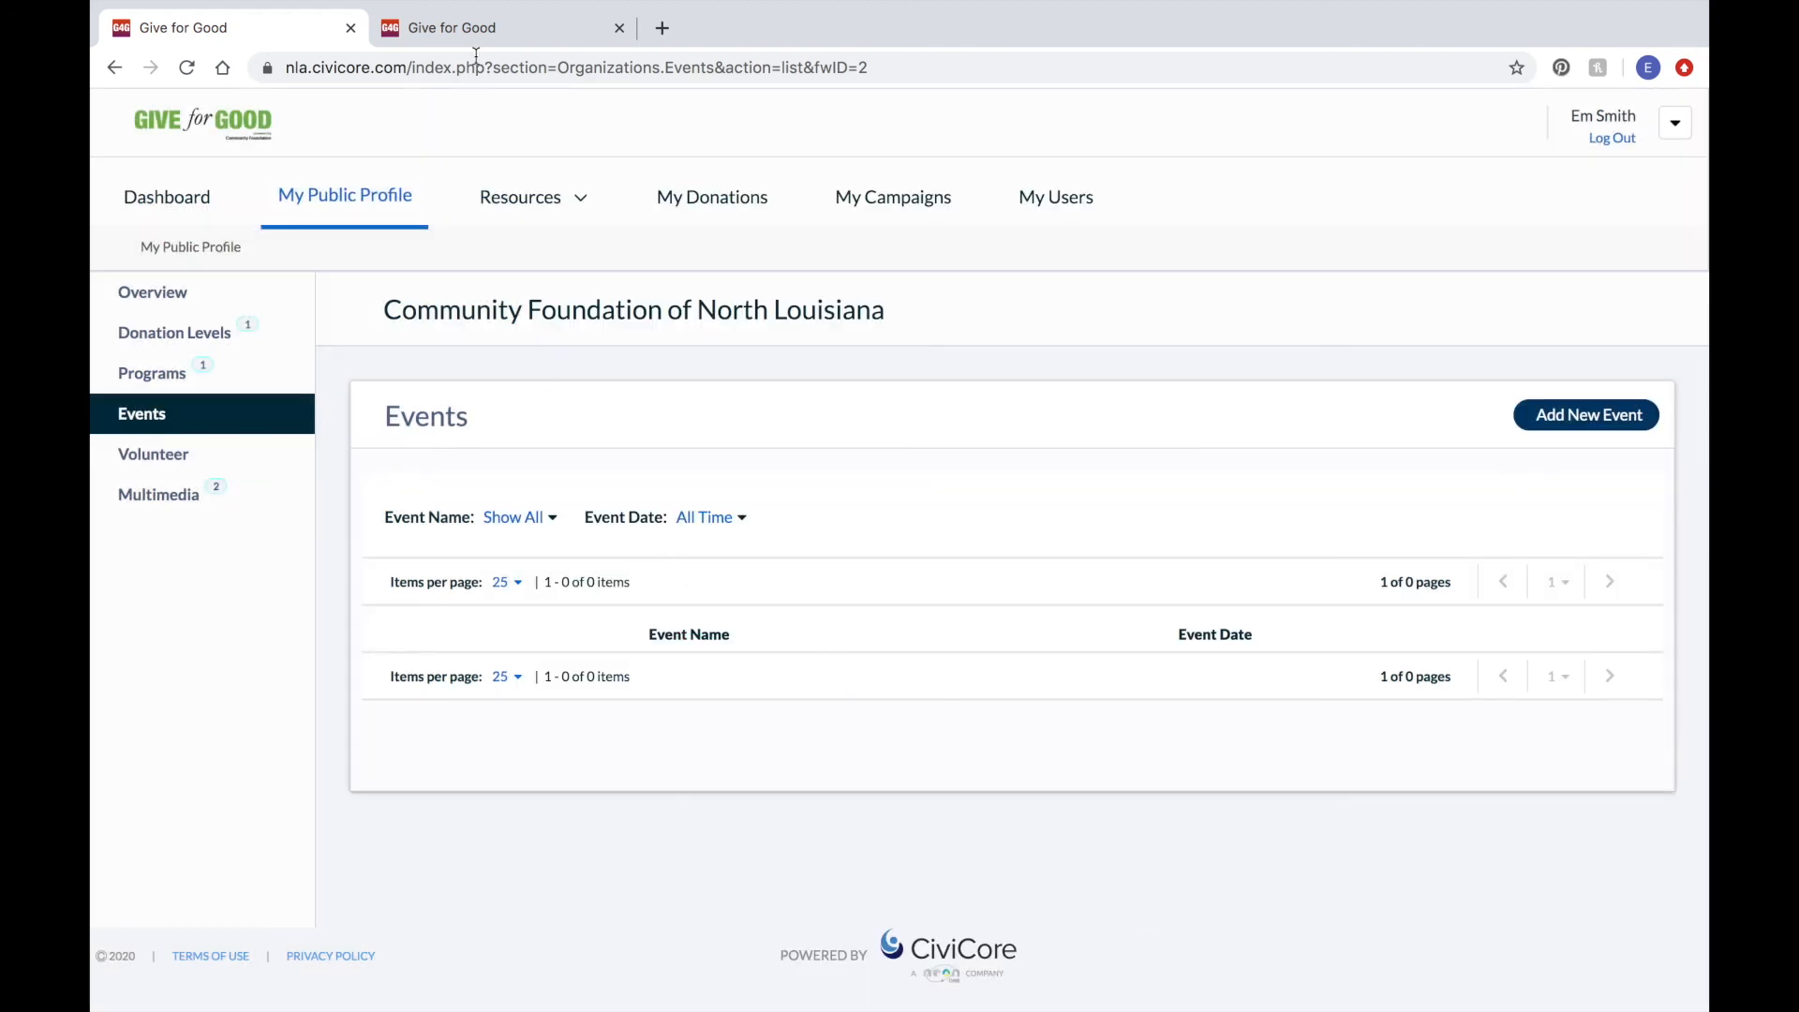
- View the events listed on the Renesting Project, Inc. public profile in the other browser tab
click(478, 27)
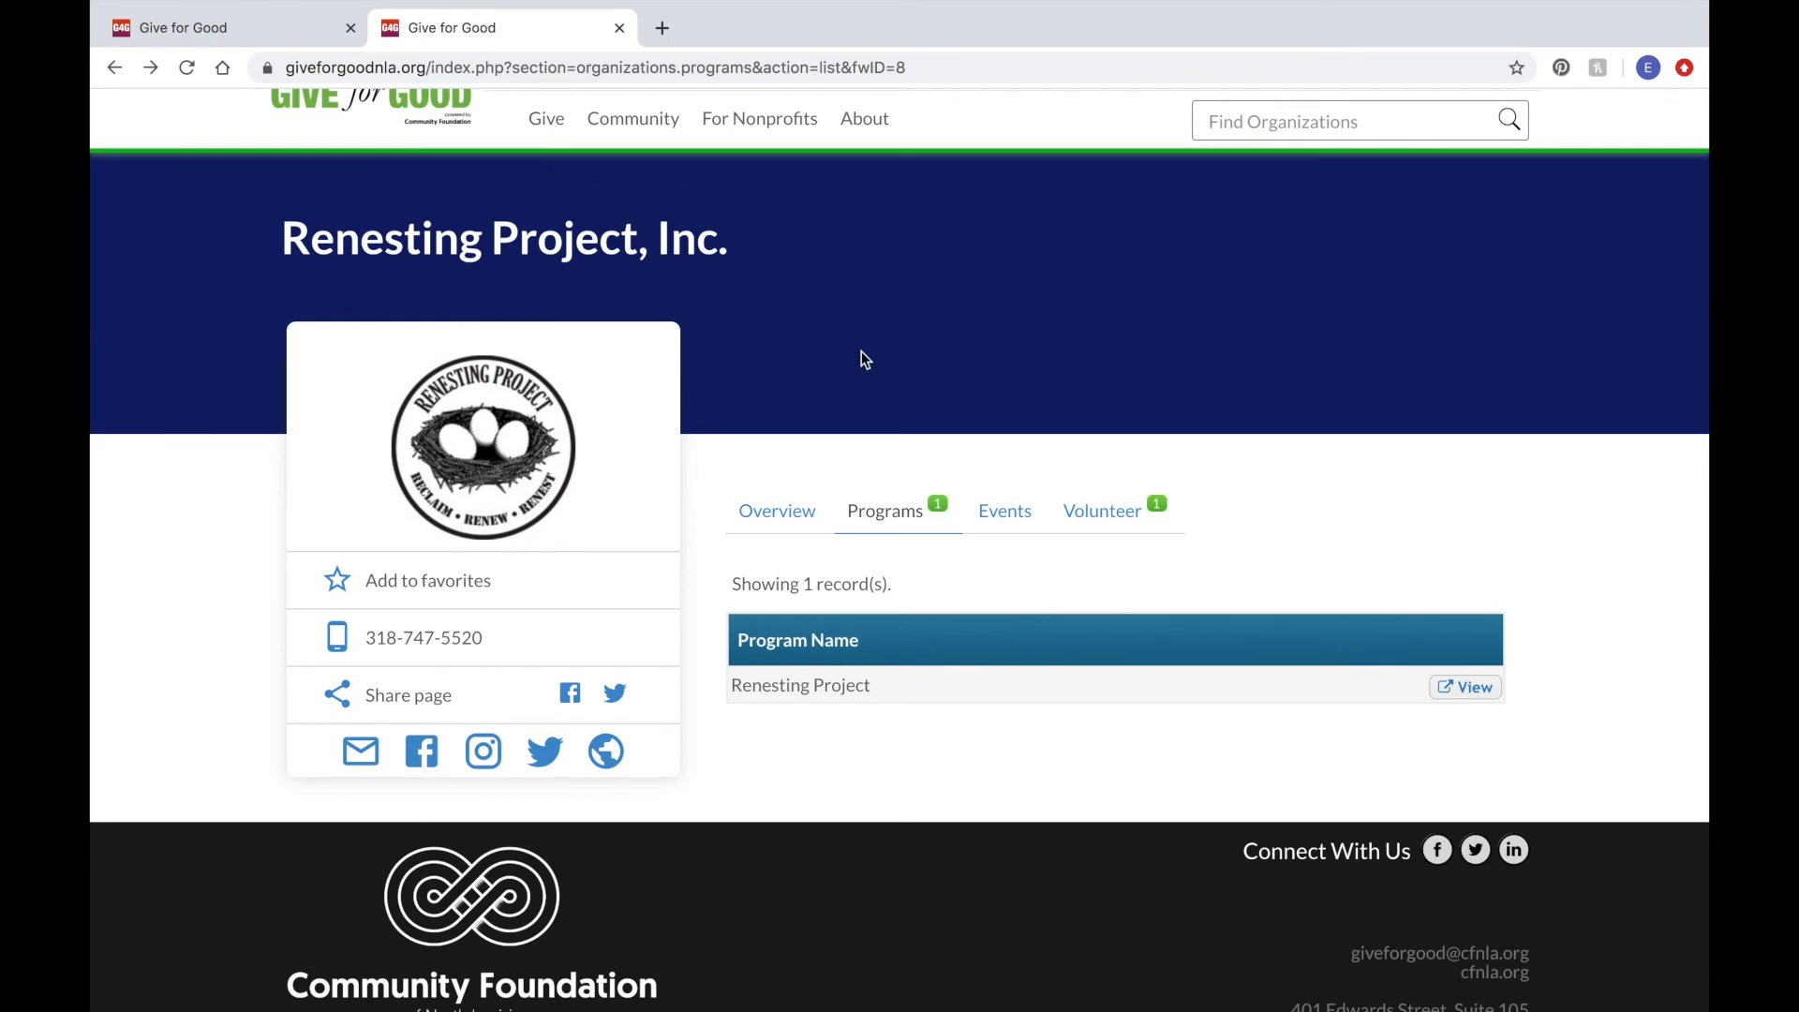
click(1005, 513)
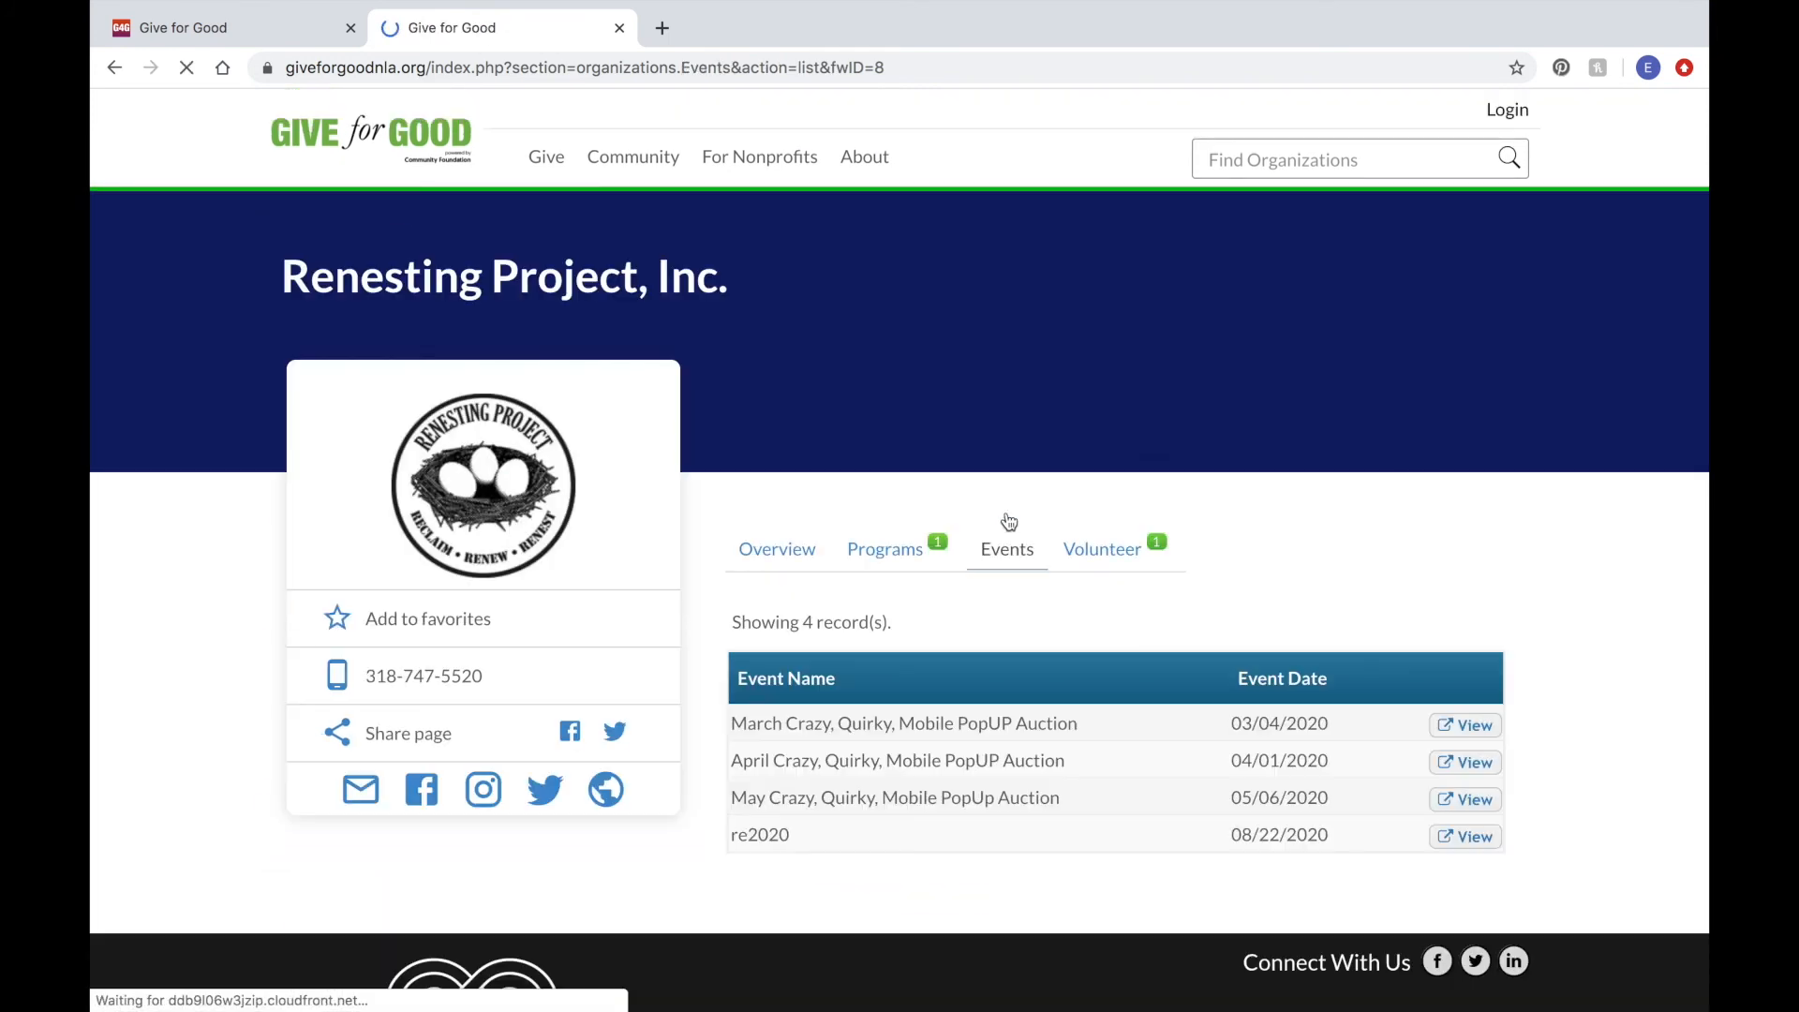